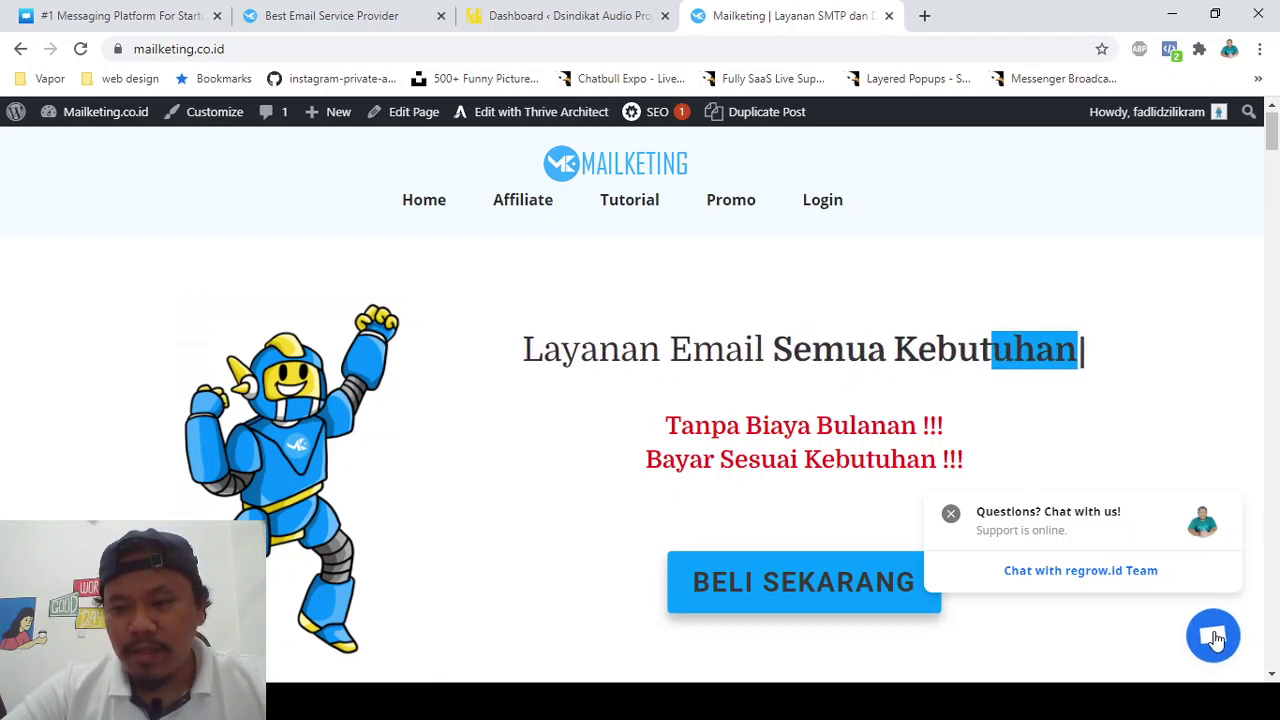
- Try the Mailketing live chat, select the red tagline lines, then move to the crisp.chat tab
{"action": "left_click", "coordinate": [1206, 626]}
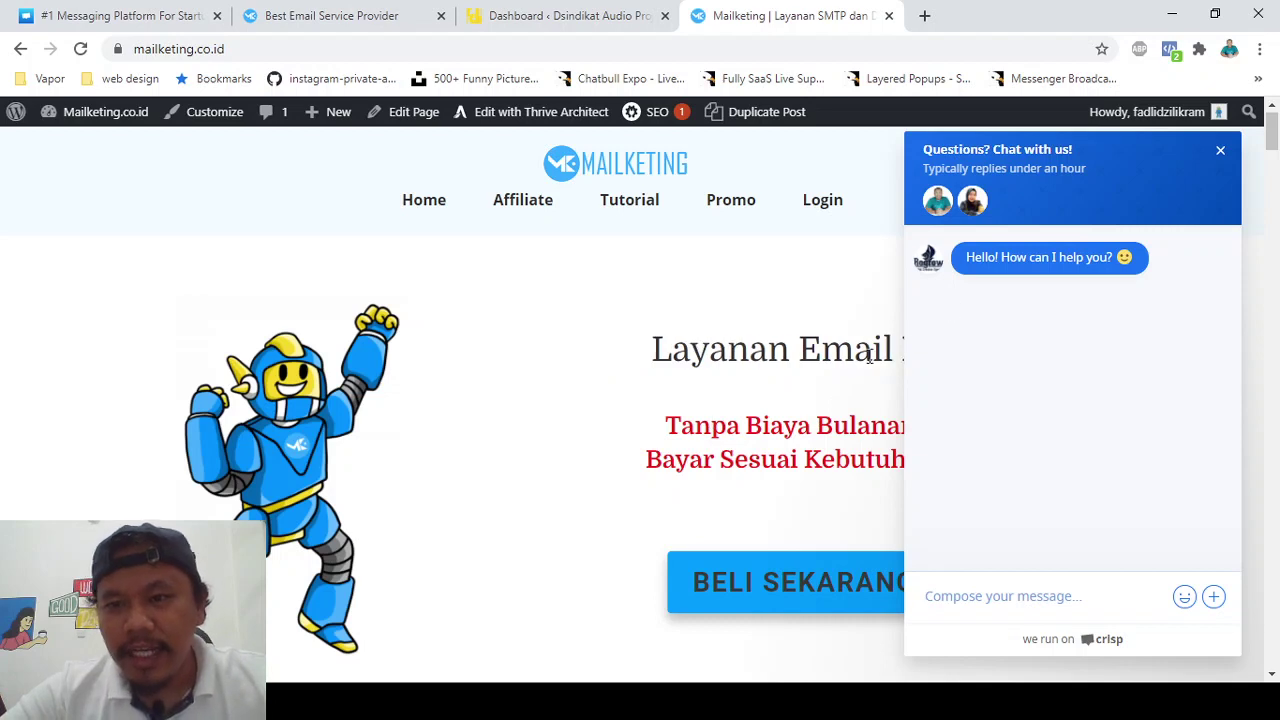
{"action": "left_click", "coordinate": [1221, 152]}
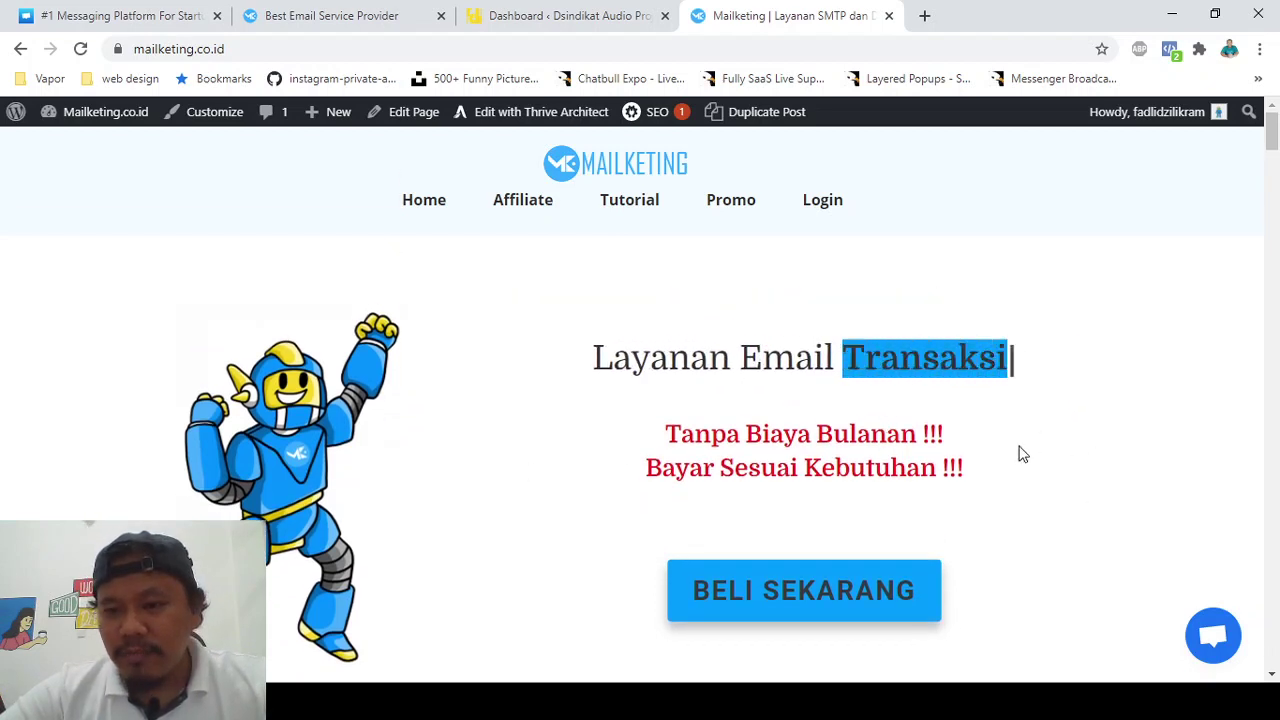
{"action": "double_click", "coordinate": [873, 437]}
{"action": "left_click", "coordinate": [873, 437]}
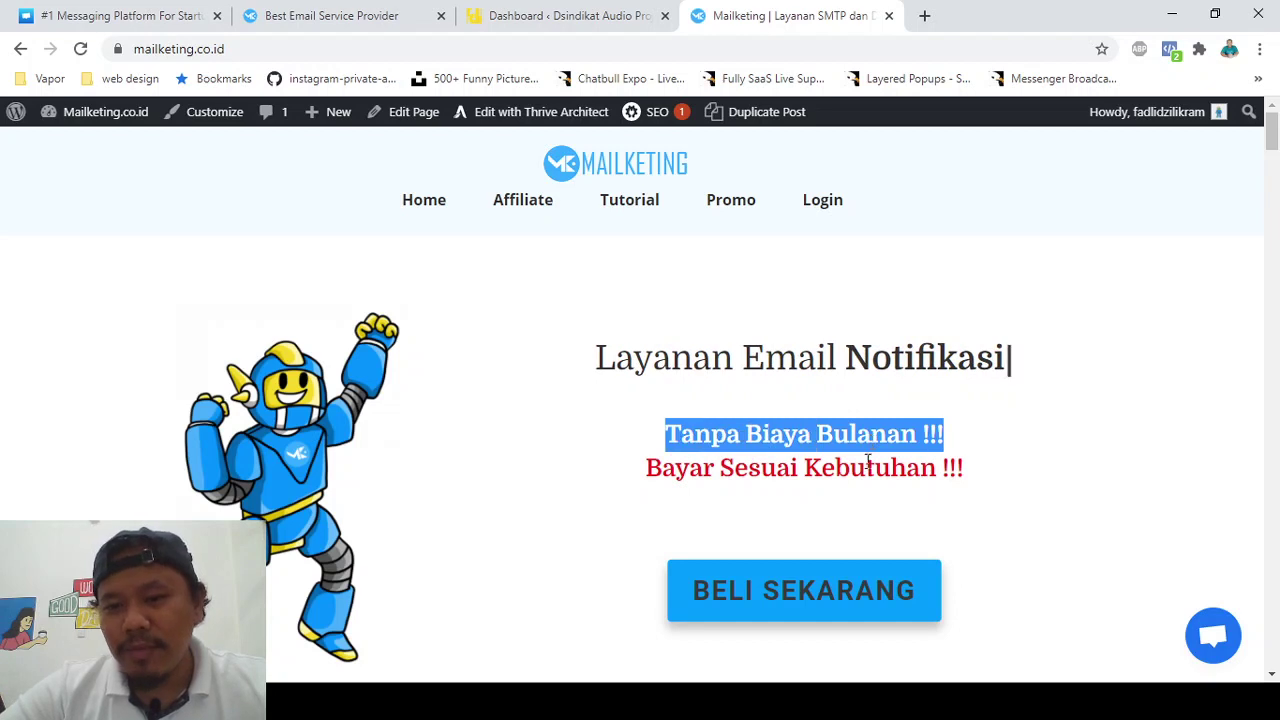
{"action": "triple_click", "coordinate": [870, 466]}
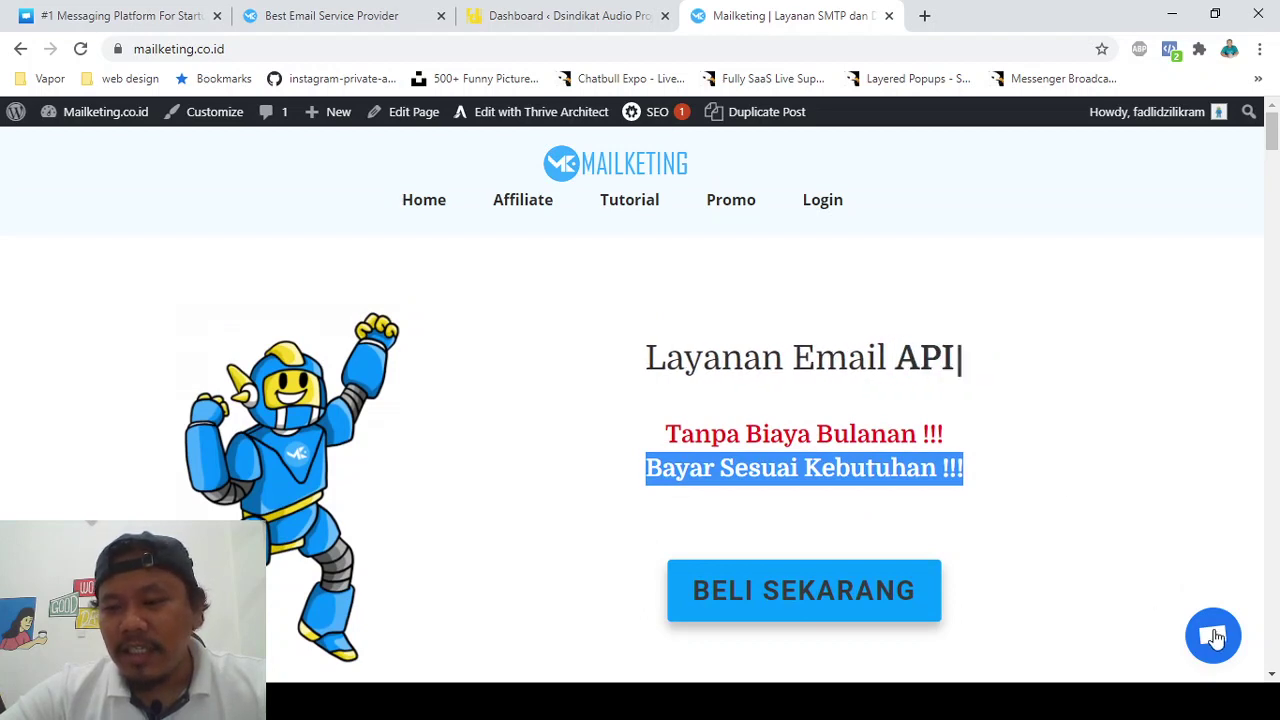
{"action": "left_click", "coordinate": [118, 10]}
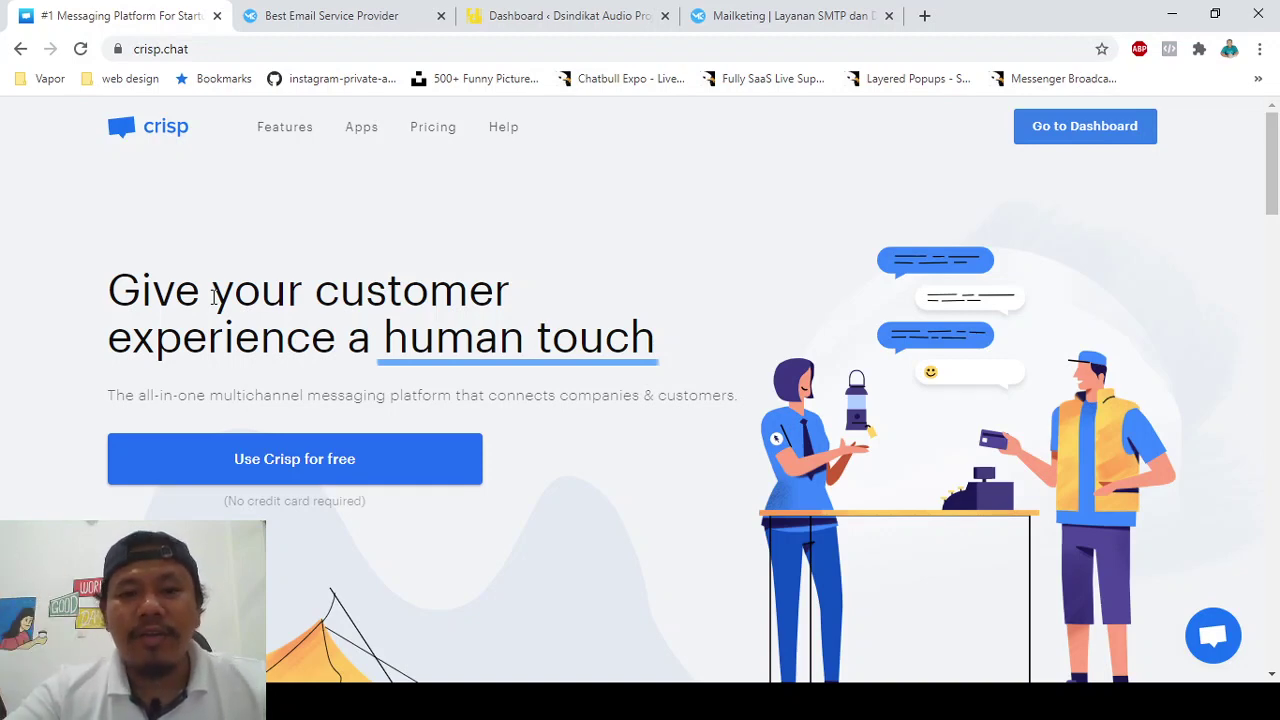
- Reopen and close the Mailketing chat widget, then go from crisp.chat to the Crisp dashboard inbox
{"action": "scroll", "coordinate": [214, 294], "scroll_direction": "down", "scroll_amount": 1}
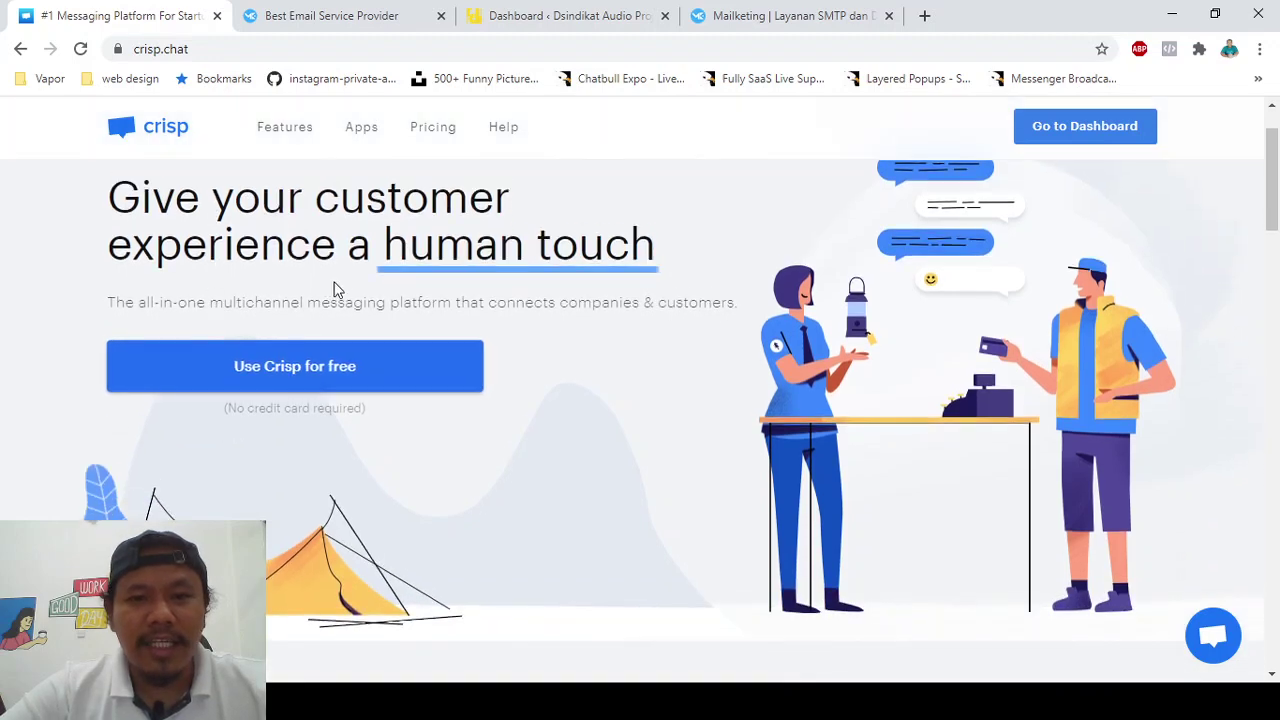
{"action": "scroll", "coordinate": [334, 286], "scroll_direction": "up", "scroll_amount": 1}
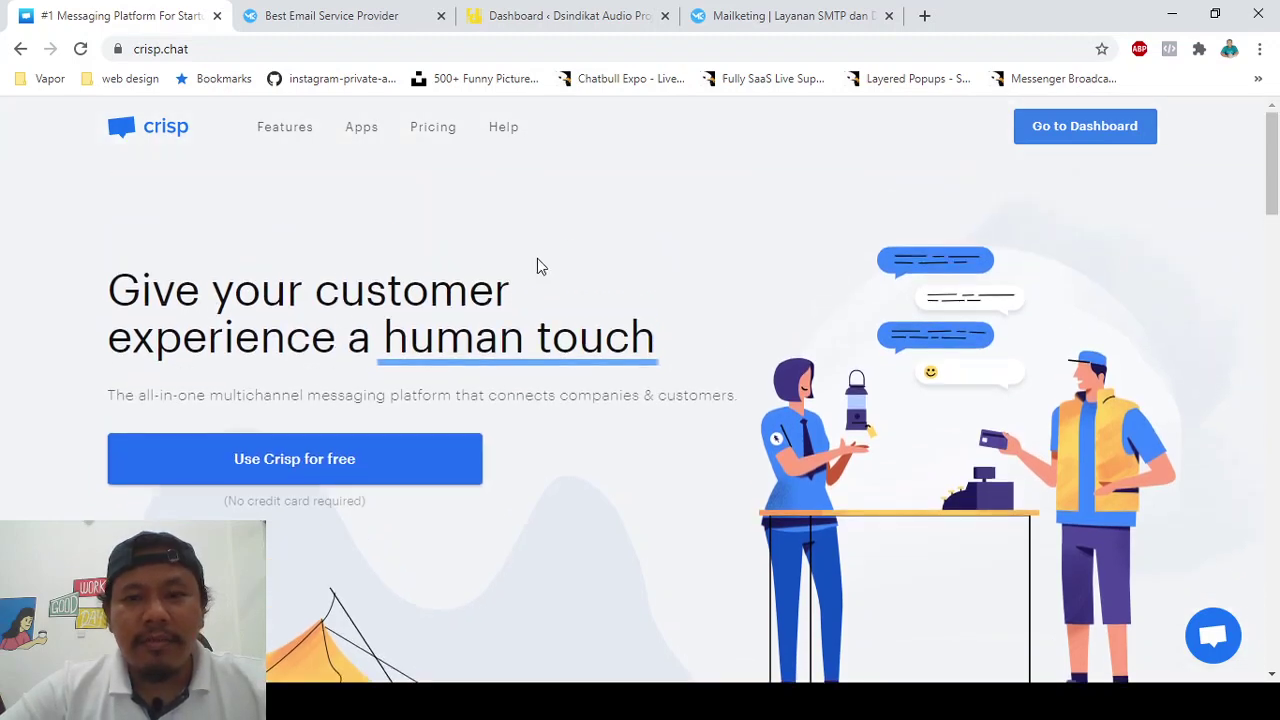
{"action": "left_click", "coordinate": [760, 15]}
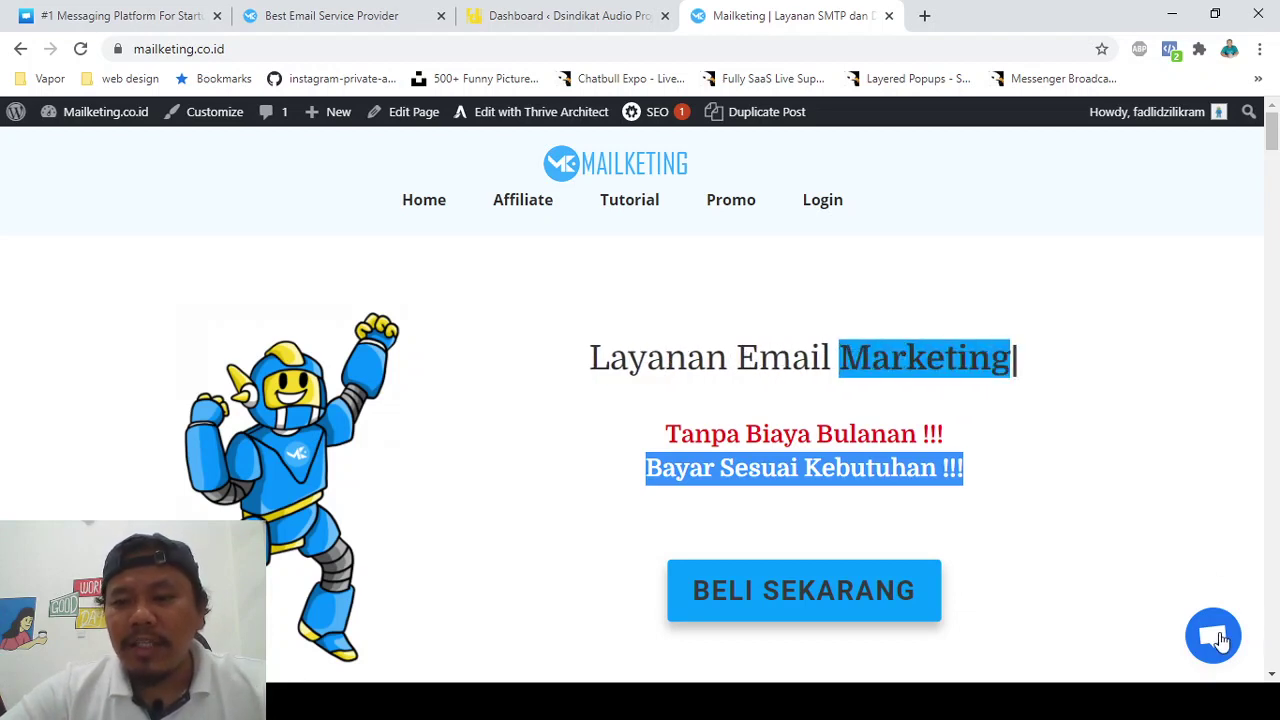
{"action": "left_click", "coordinate": [1221, 641]}
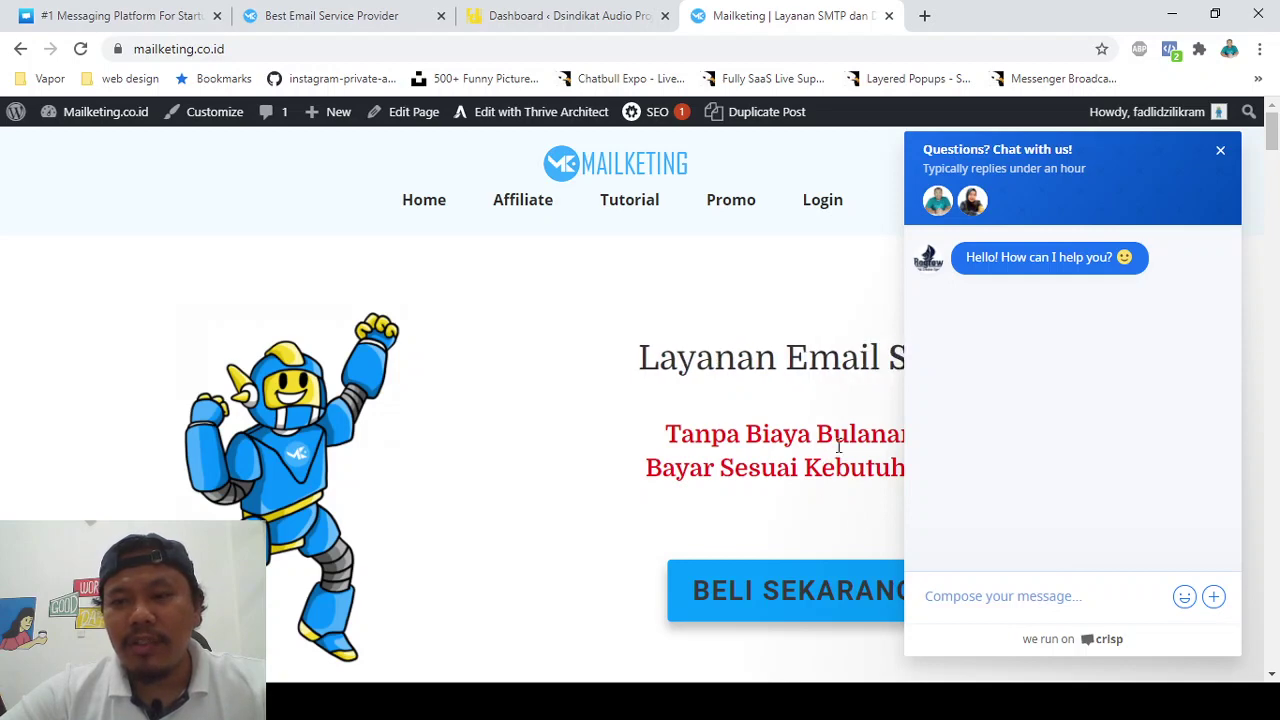
{"action": "left_click", "coordinate": [1220, 151]}
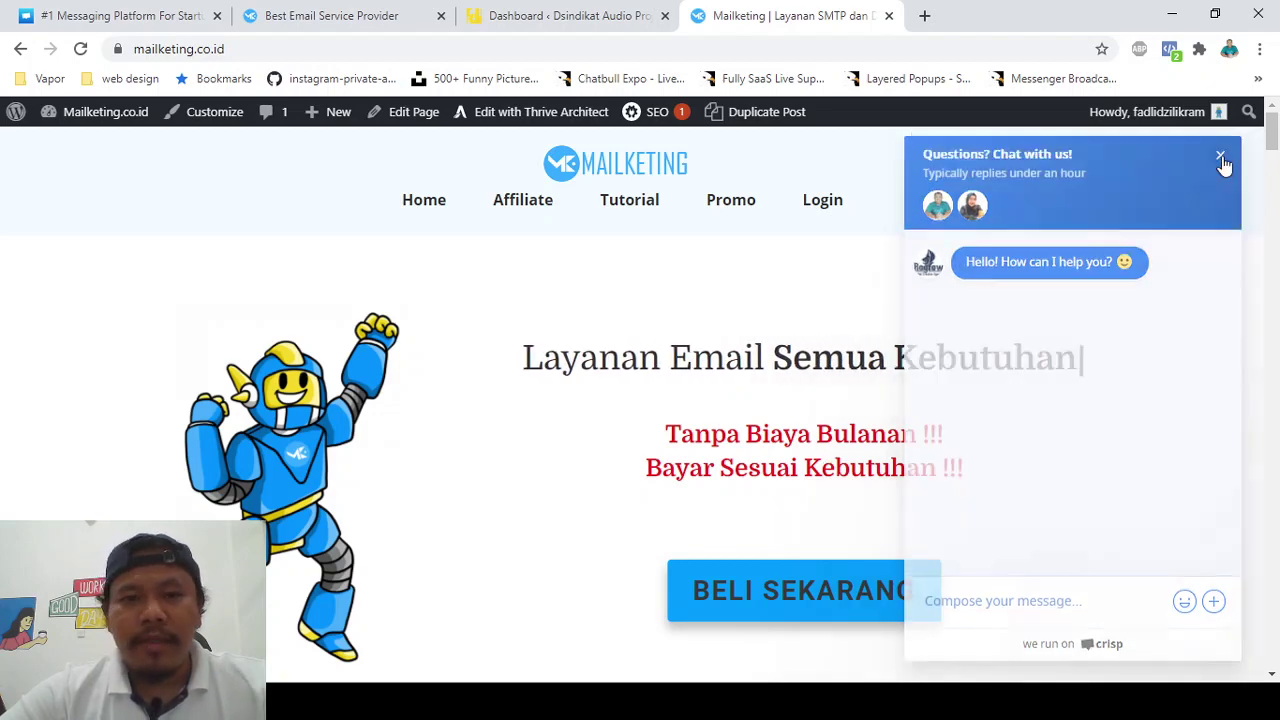
{"action": "left_click", "coordinate": [120, 15]}
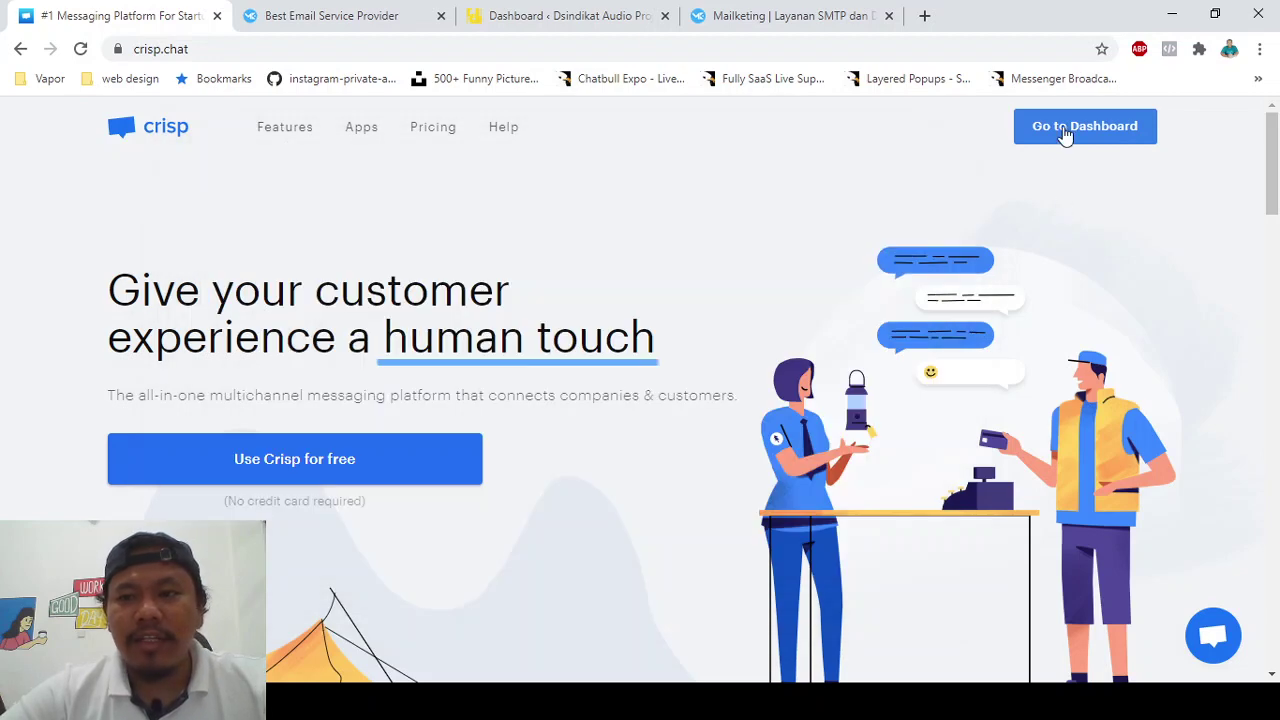
{"action": "left_click", "coordinate": [1066, 136]}
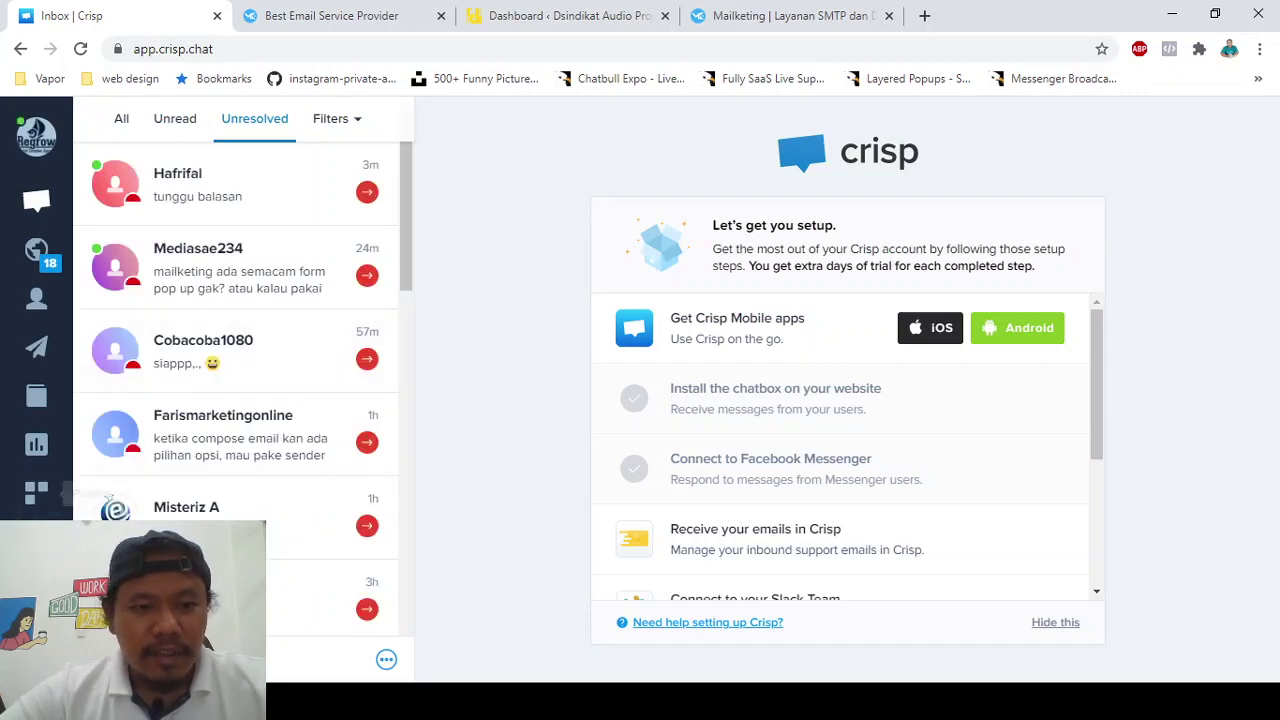
- Go through Settings and Website Settings into the regrow.id website's settings page
{"action": "scroll", "coordinate": [240, 380], "scroll_direction": "down", "scroll_amount": 10}
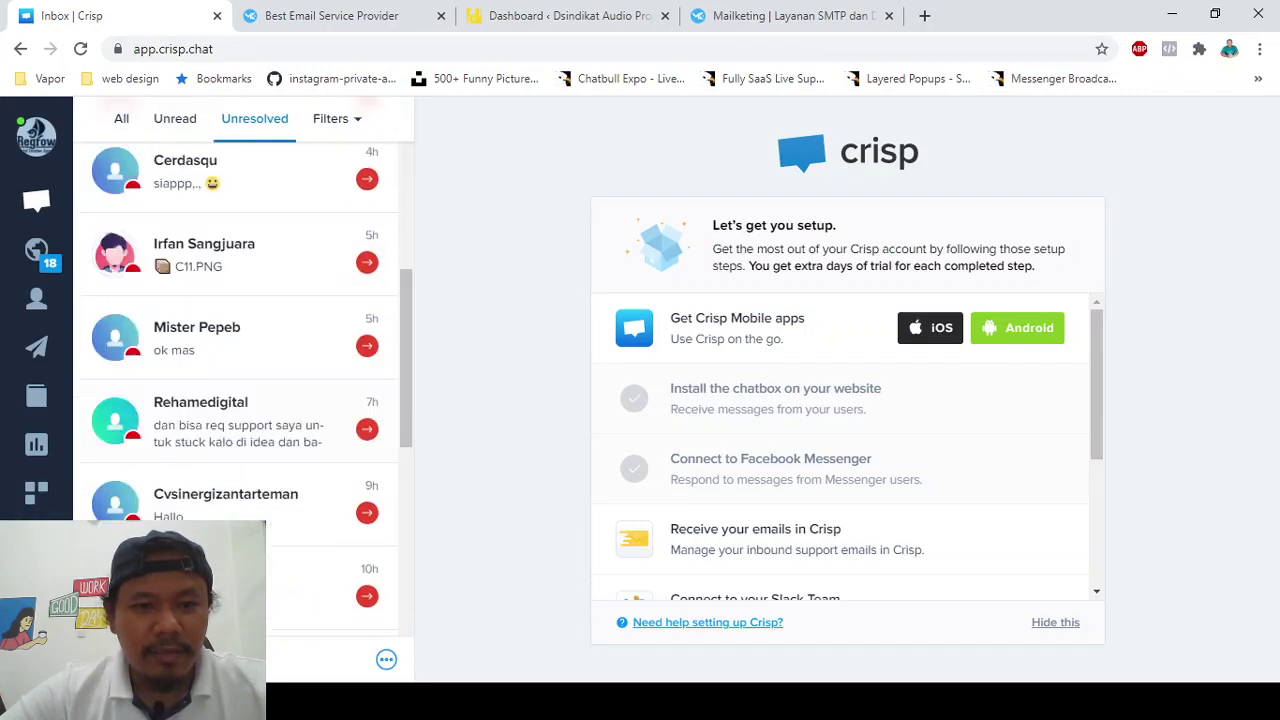
{"action": "scroll", "coordinate": [240, 380], "scroll_direction": "up", "scroll_amount": 5}
{"action": "scroll", "coordinate": [240, 380], "scroll_direction": "up", "scroll_amount": 5}
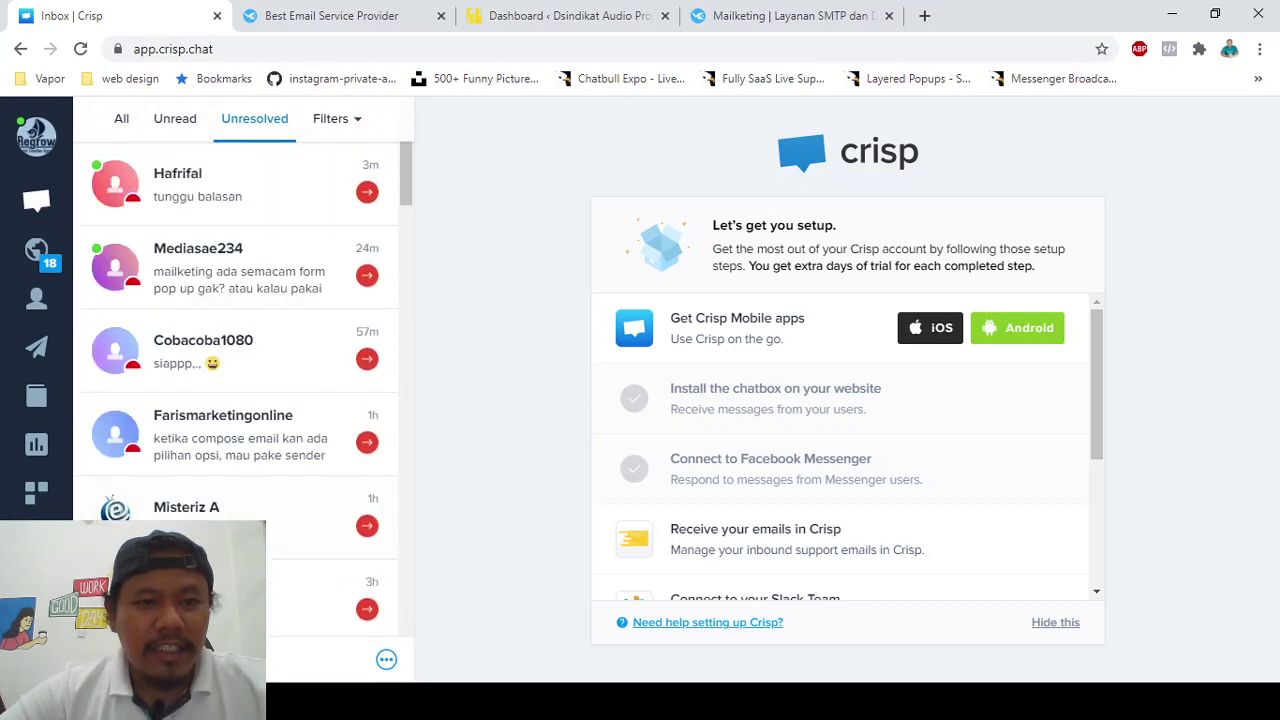
{"action": "left_click", "coordinate": [36, 656]}
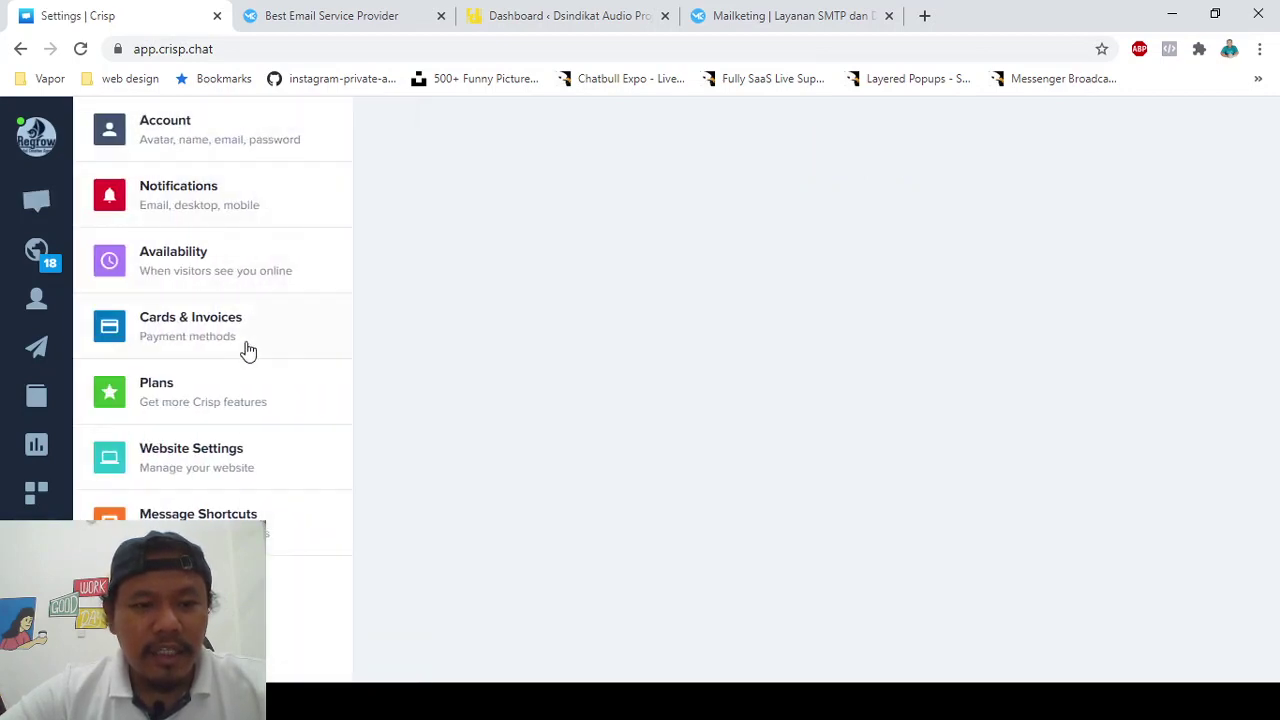
{"action": "left_click", "coordinate": [187, 459]}
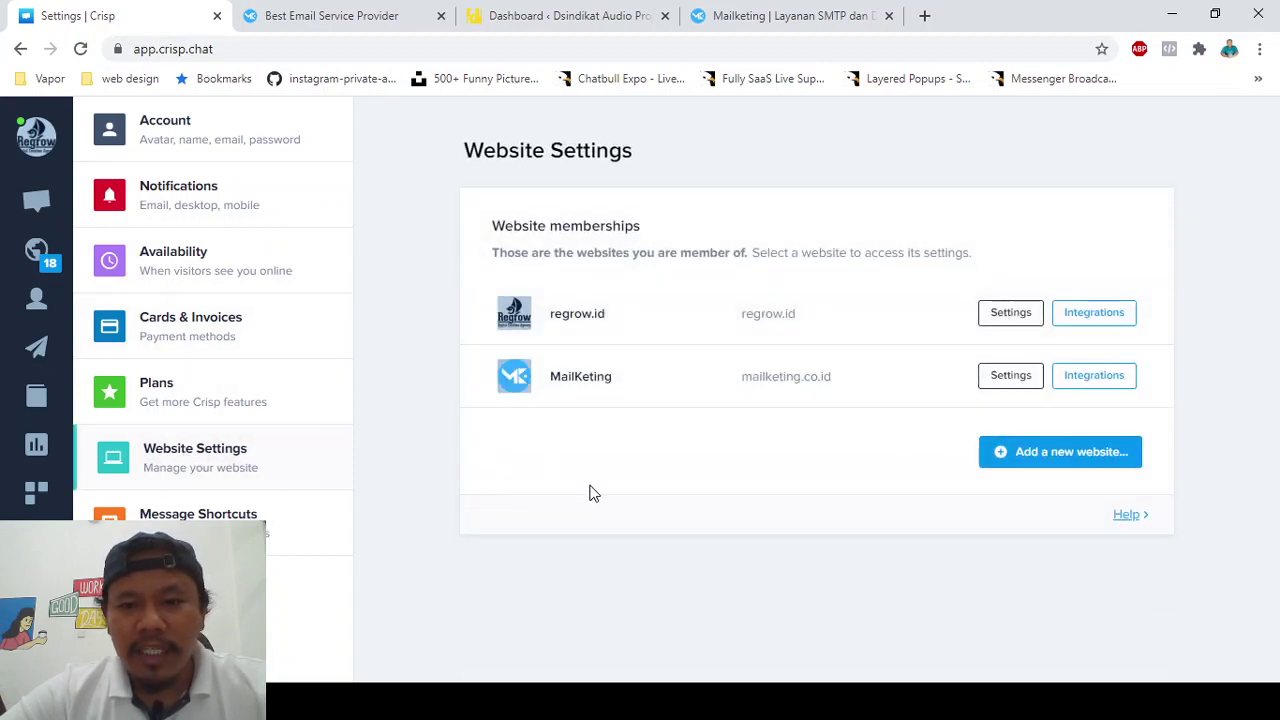
{"action": "left_click", "coordinate": [990, 320]}
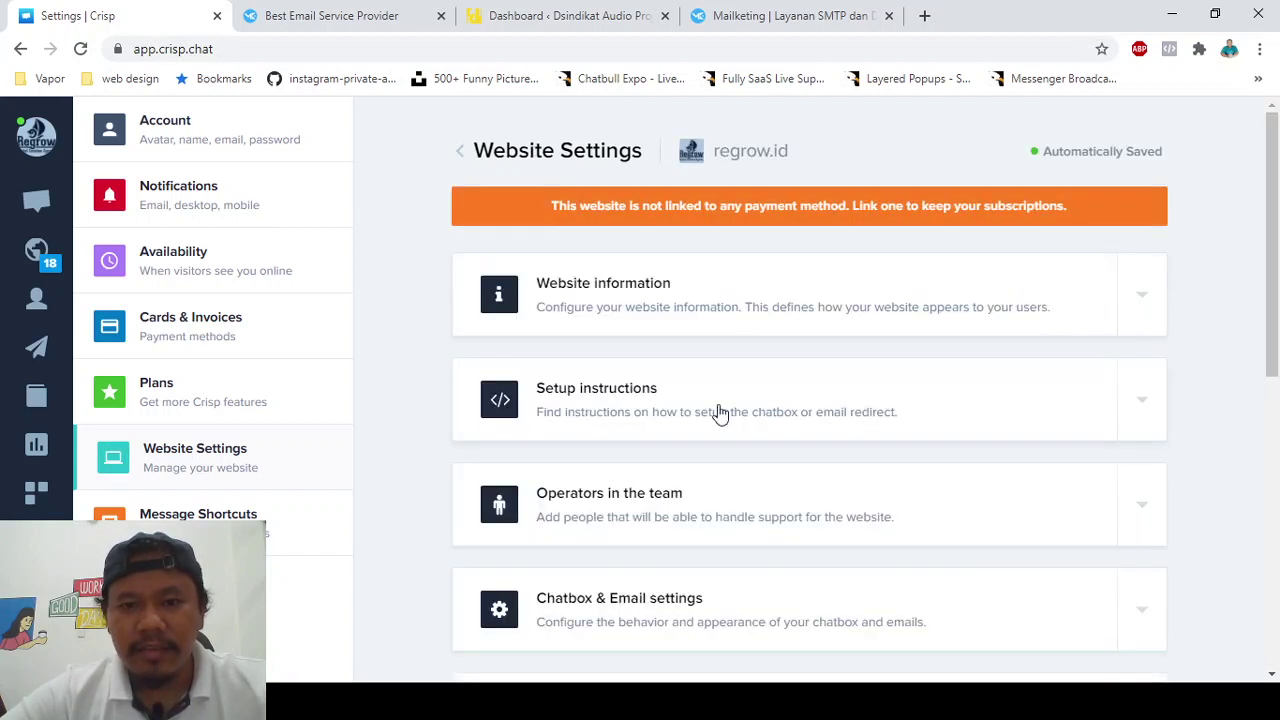
- Expand Website information and Setup instructions to reveal regrow.id's Website ID and chatbox setup option
{"action": "scroll", "coordinate": [718, 412], "scroll_direction": "down", "scroll_amount": 1}
{"action": "scroll", "coordinate": [718, 412], "scroll_direction": "up", "scroll_amount": 1}
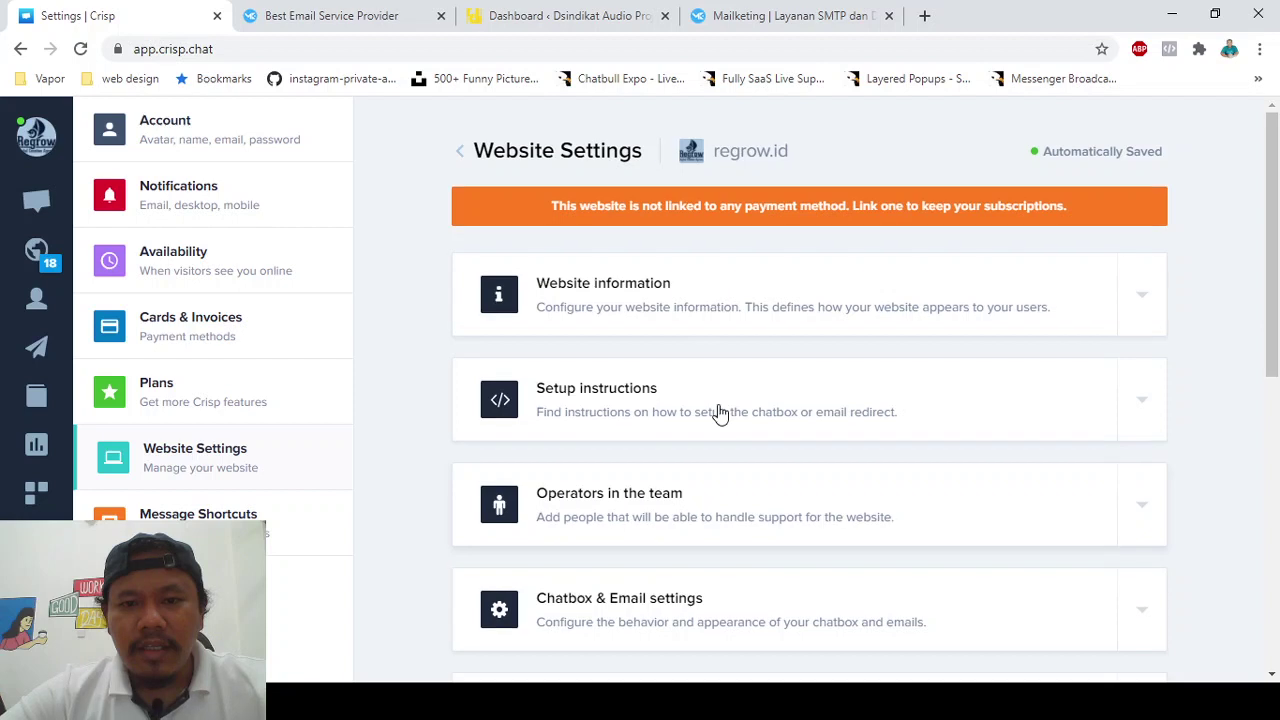
{"action": "left_click", "coordinate": [708, 307]}
{"action": "scroll", "coordinate": [592, 410], "scroll_direction": "down", "scroll_amount": 2}
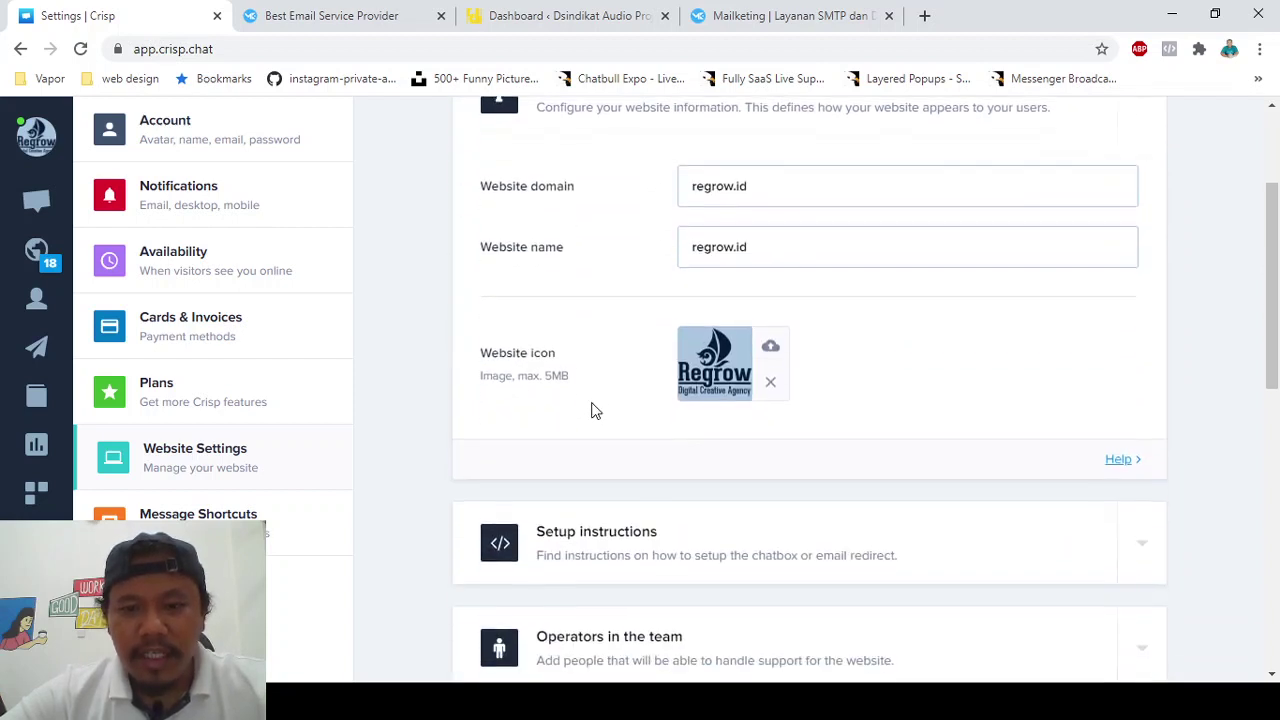
{"action": "scroll", "coordinate": [592, 410], "scroll_direction": "up", "scroll_amount": 1}
{"action": "scroll", "coordinate": [592, 410], "scroll_direction": "down", "scroll_amount": 2}
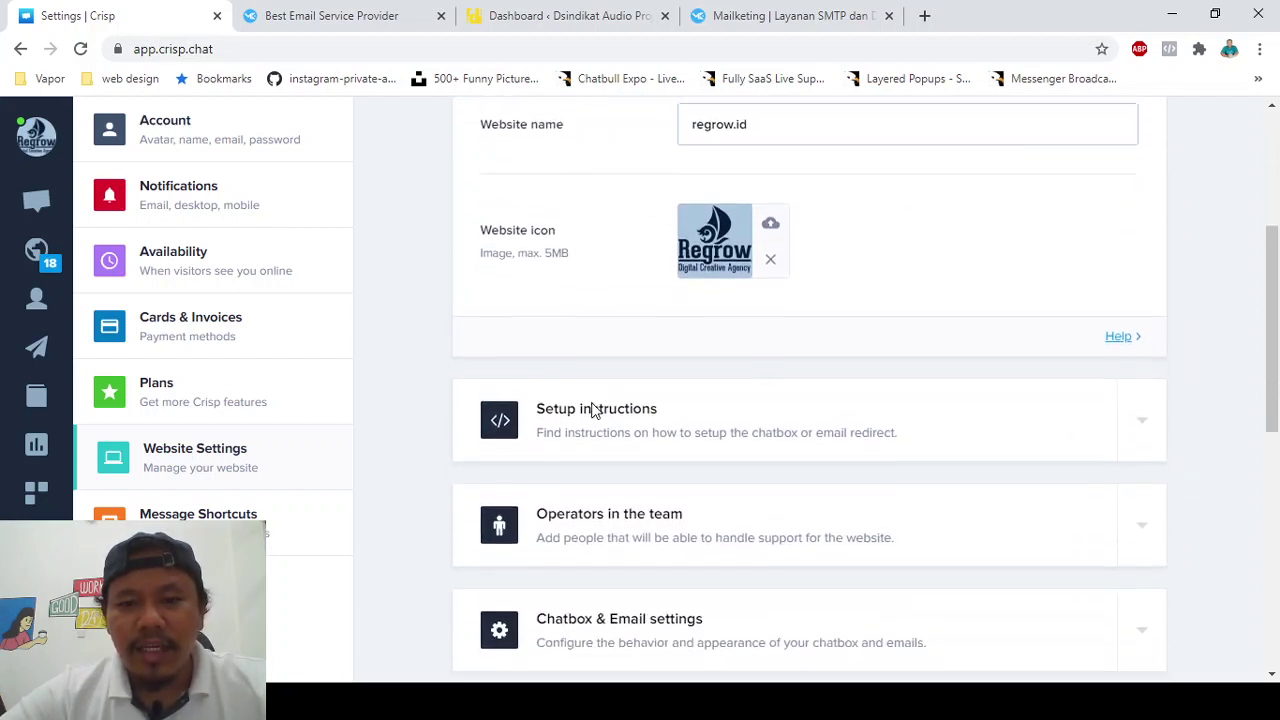
{"action": "left_click", "coordinate": [662, 396]}
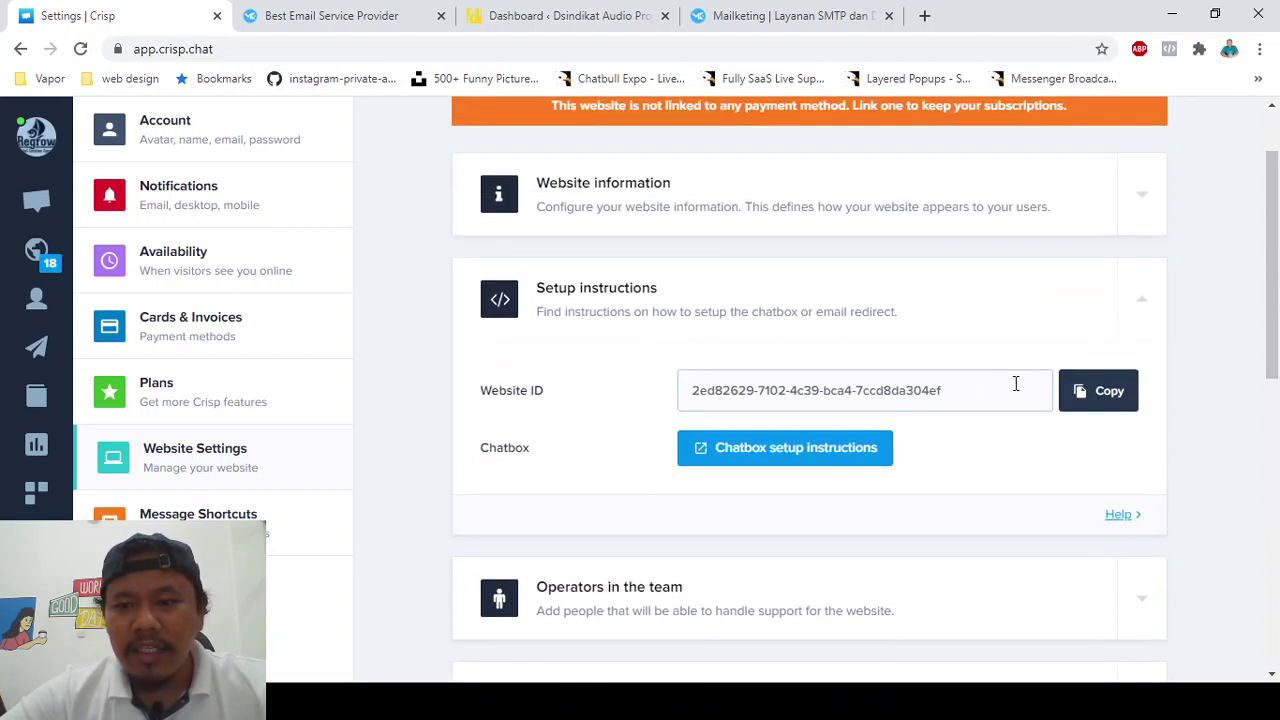
{"action": "scroll", "coordinate": [812, 372], "scroll_direction": "up", "scroll_amount": 1}
{"action": "scroll", "coordinate": [812, 372], "scroll_direction": "down", "scroll_amount": 1}
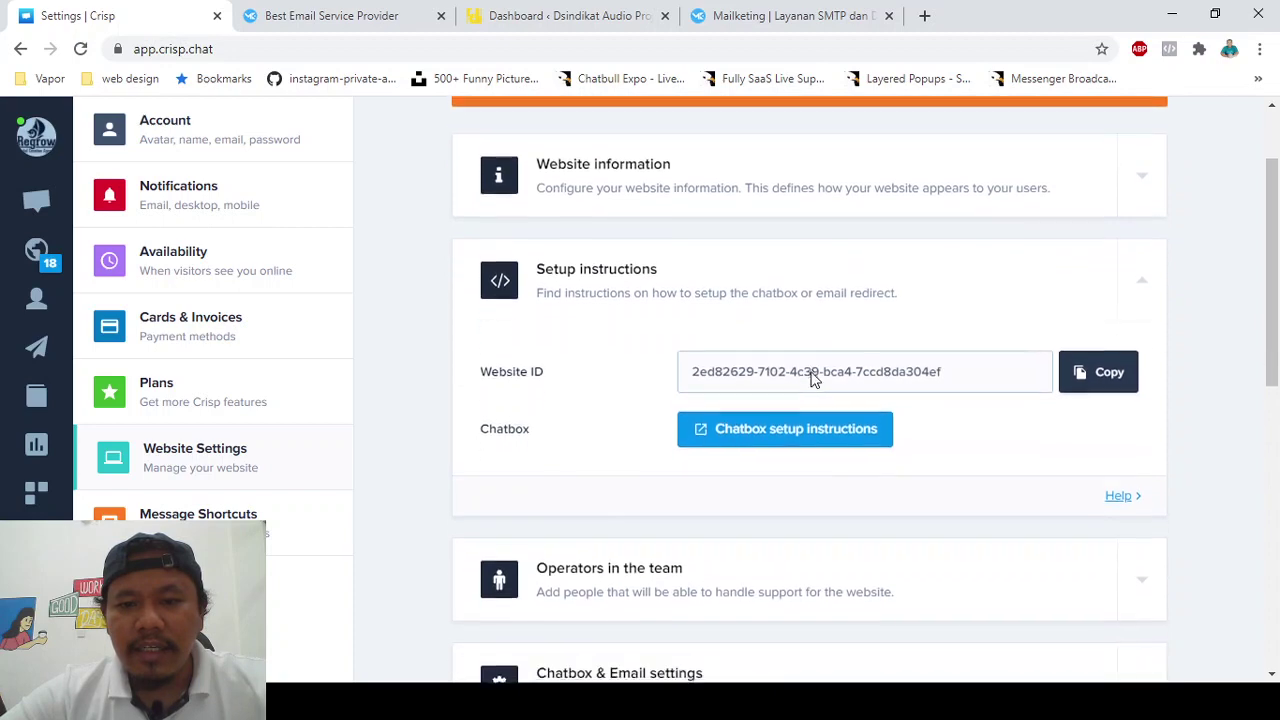
- Open the chatbox setup instructions, choose HTML, and select the full embed script
{"action": "left_click", "coordinate": [776, 425]}
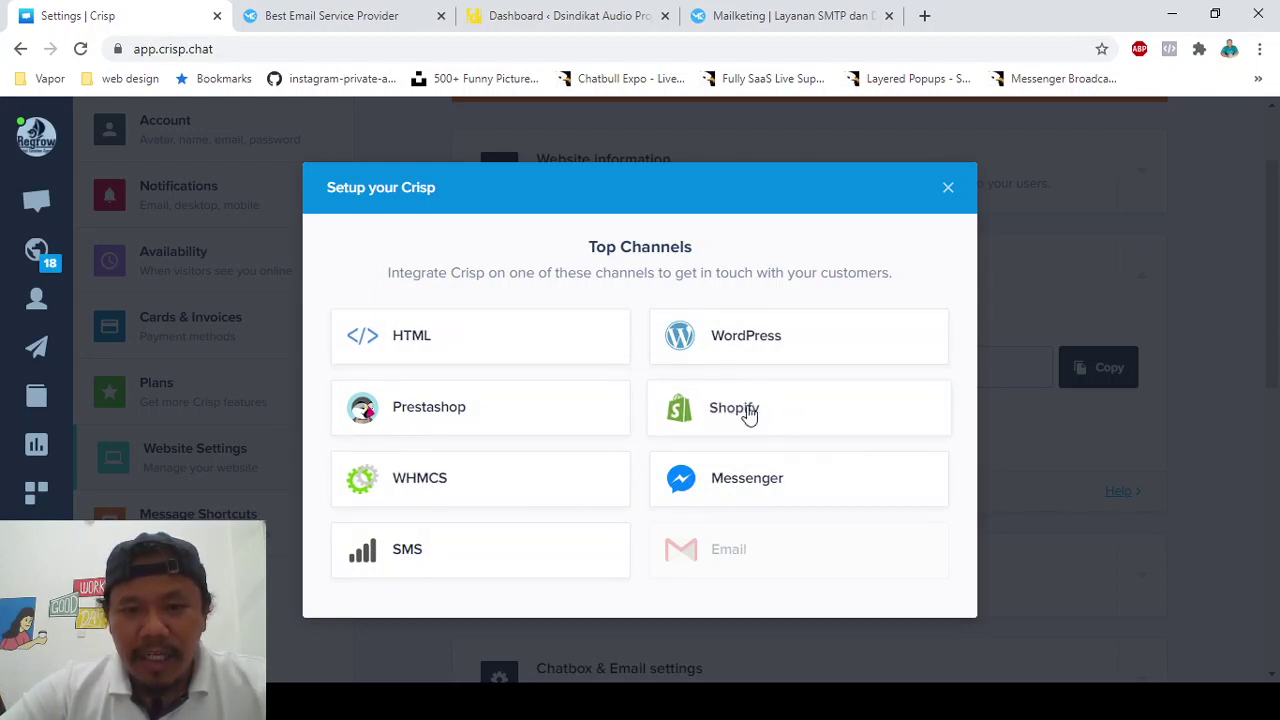
{"action": "left_click", "coordinate": [528, 352]}
{"action": "scroll", "coordinate": [518, 395], "scroll_direction": "down", "scroll_amount": 1}
{"action": "scroll", "coordinate": [518, 398], "scroll_direction": "up", "scroll_amount": 1}
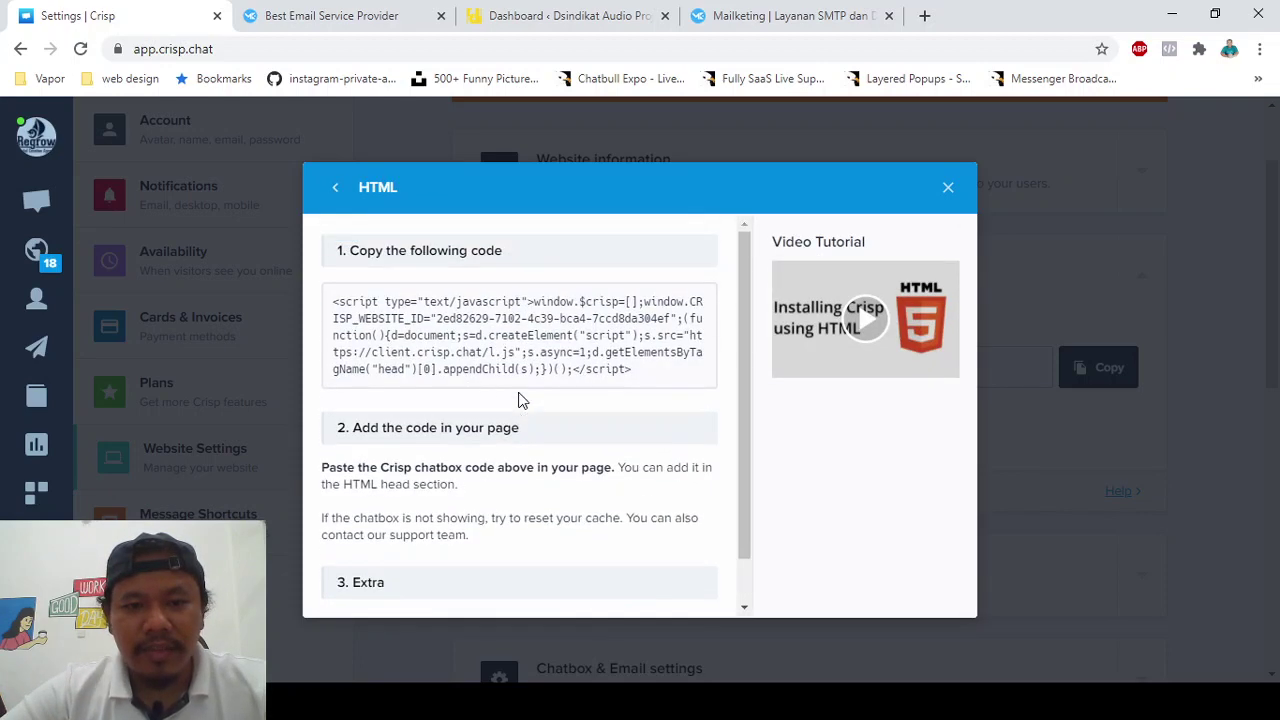
{"action": "triple_click", "coordinate": [452, 333]}
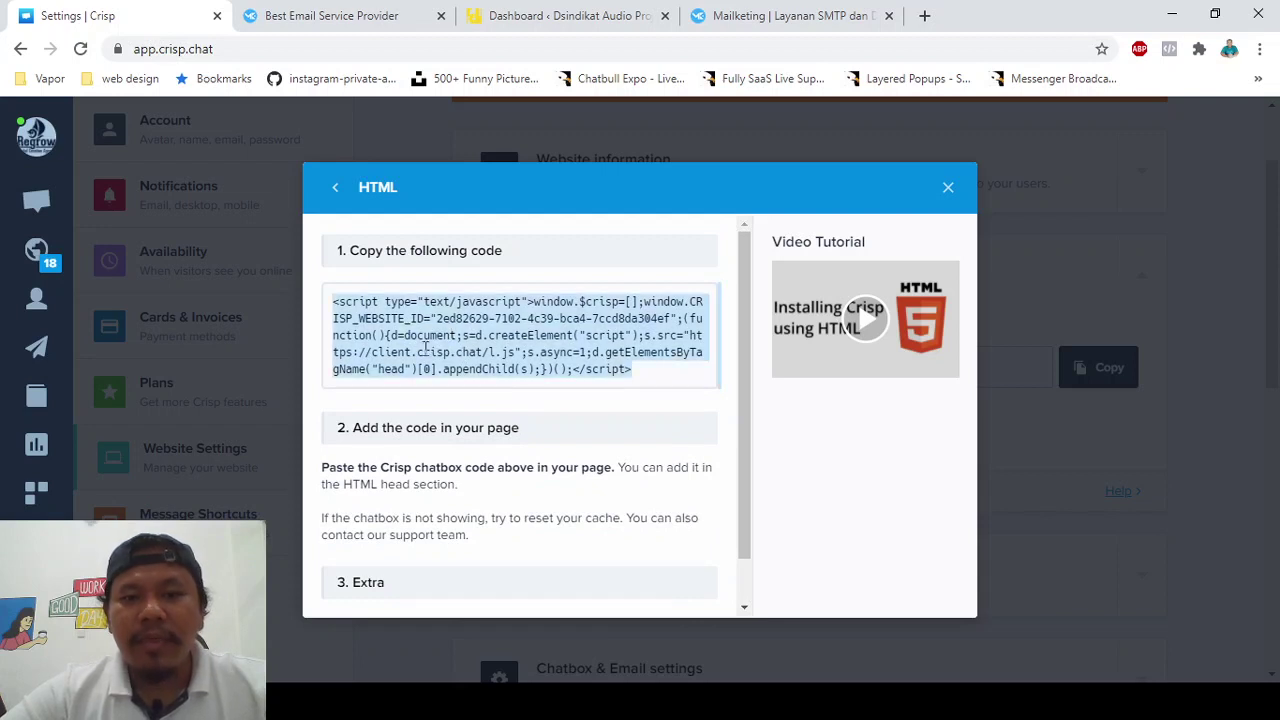
{"action": "scroll", "coordinate": [425, 347], "scroll_direction": "down", "scroll_amount": 1}
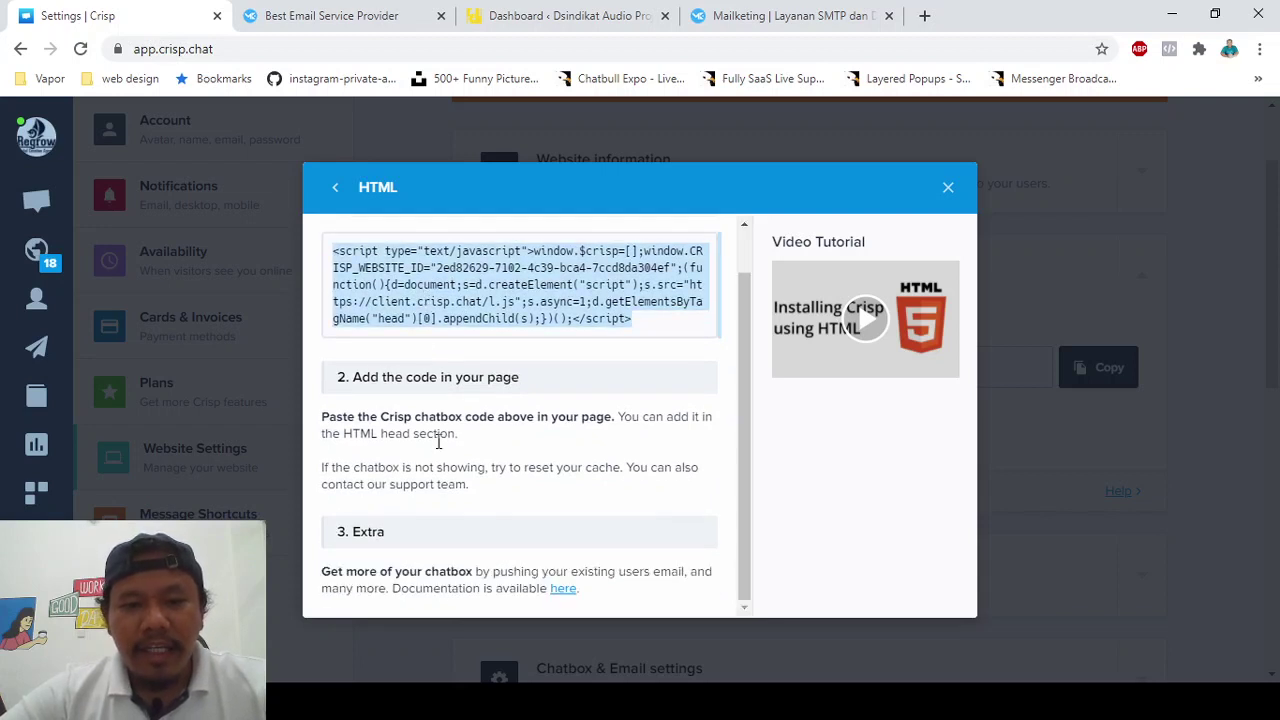
{"action": "scroll", "coordinate": [438, 442], "scroll_direction": "up", "scroll_amount": 1}
{"action": "scroll", "coordinate": [447, 525], "scroll_direction": "down", "scroll_amount": 1}
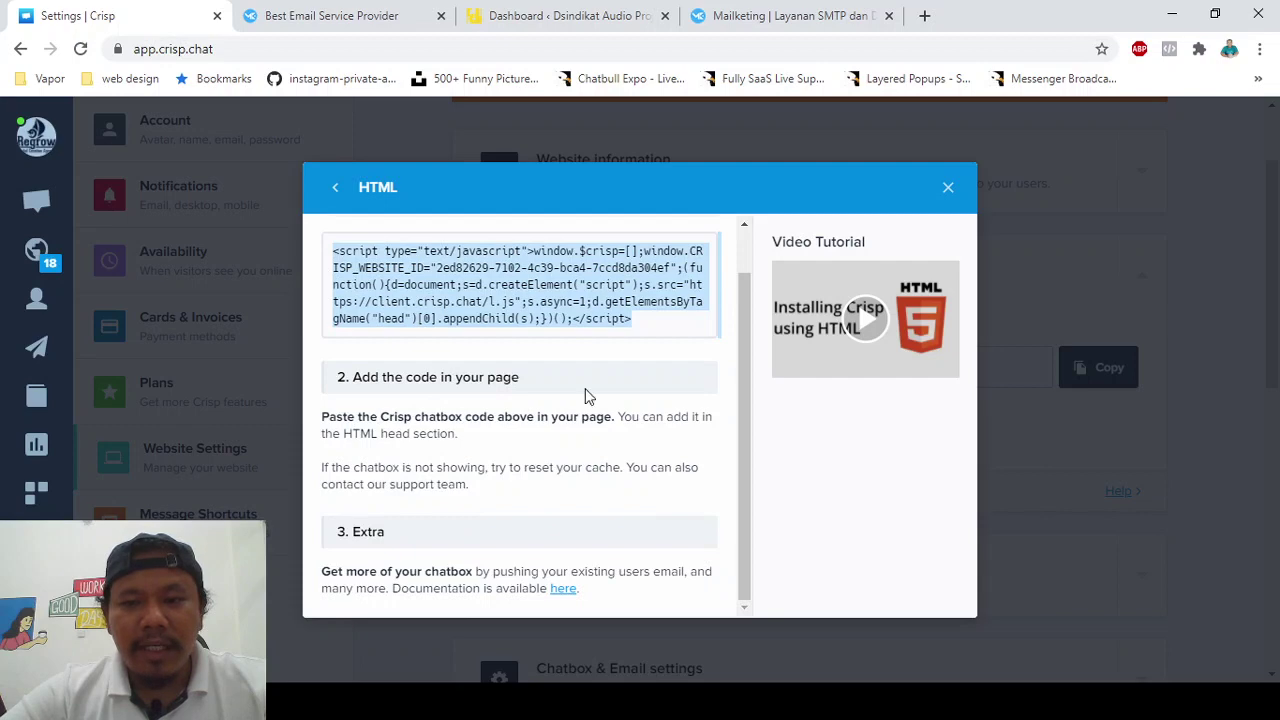
- Close the HTML guide, expand Operators in the team, and remove the Pending invite with Remove Operator
{"action": "left_click", "coordinate": [948, 188]}
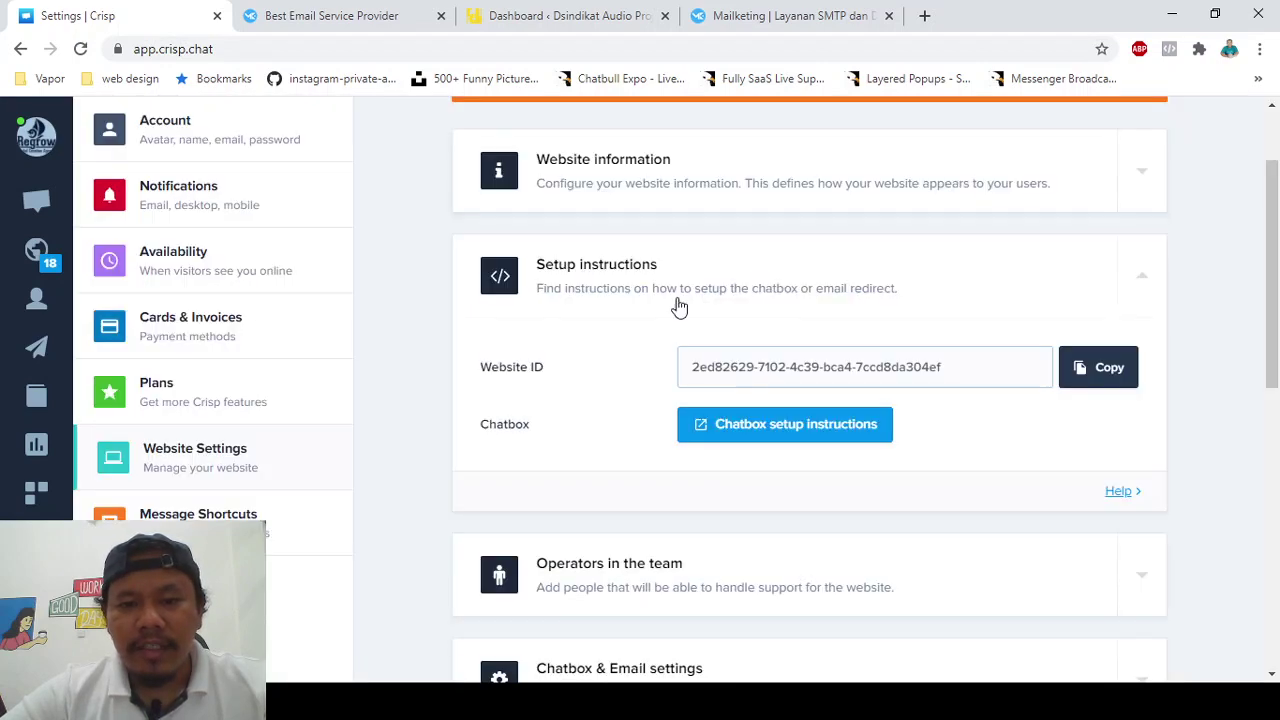
{"action": "scroll", "coordinate": [679, 307], "scroll_direction": "down", "scroll_amount": 3}
{"action": "left_click", "coordinate": [715, 280]}
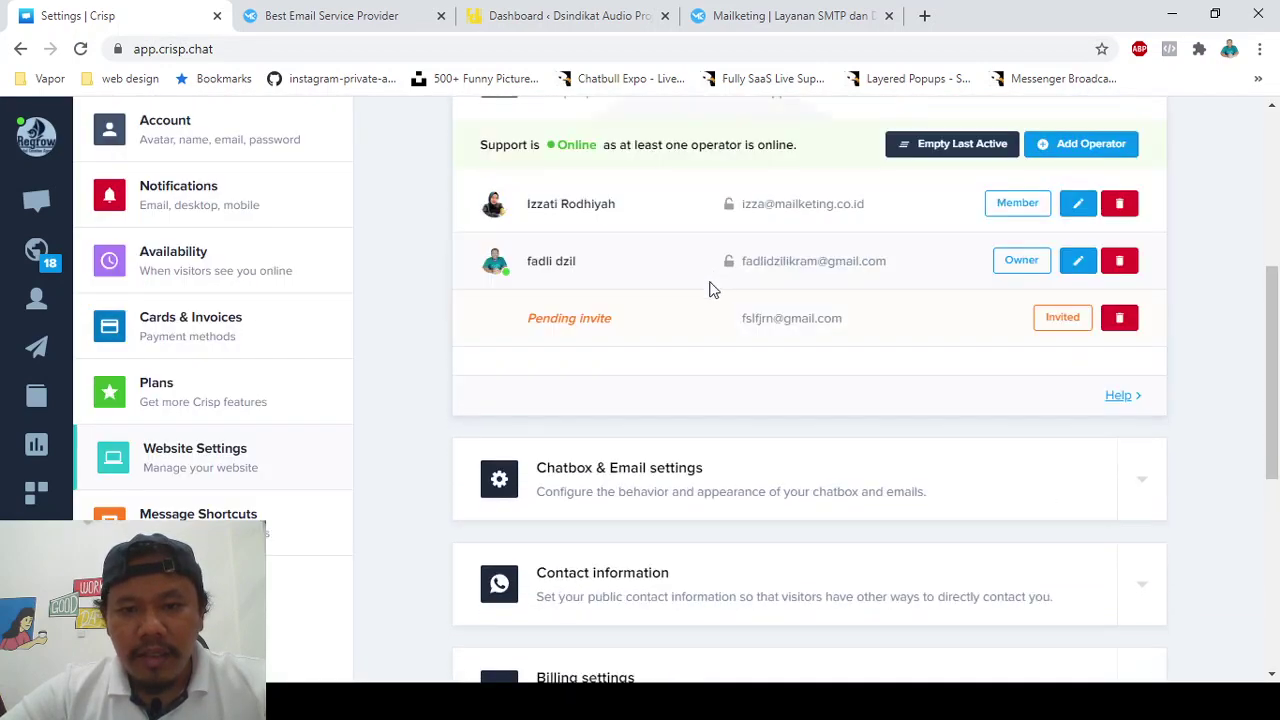
{"action": "scroll", "coordinate": [655, 420], "scroll_direction": "up", "scroll_amount": 1}
{"action": "scroll", "coordinate": [646, 455], "scroll_direction": "down", "scroll_amount": 1}
{"action": "scroll", "coordinate": [646, 459], "scroll_direction": "up", "scroll_amount": 2}
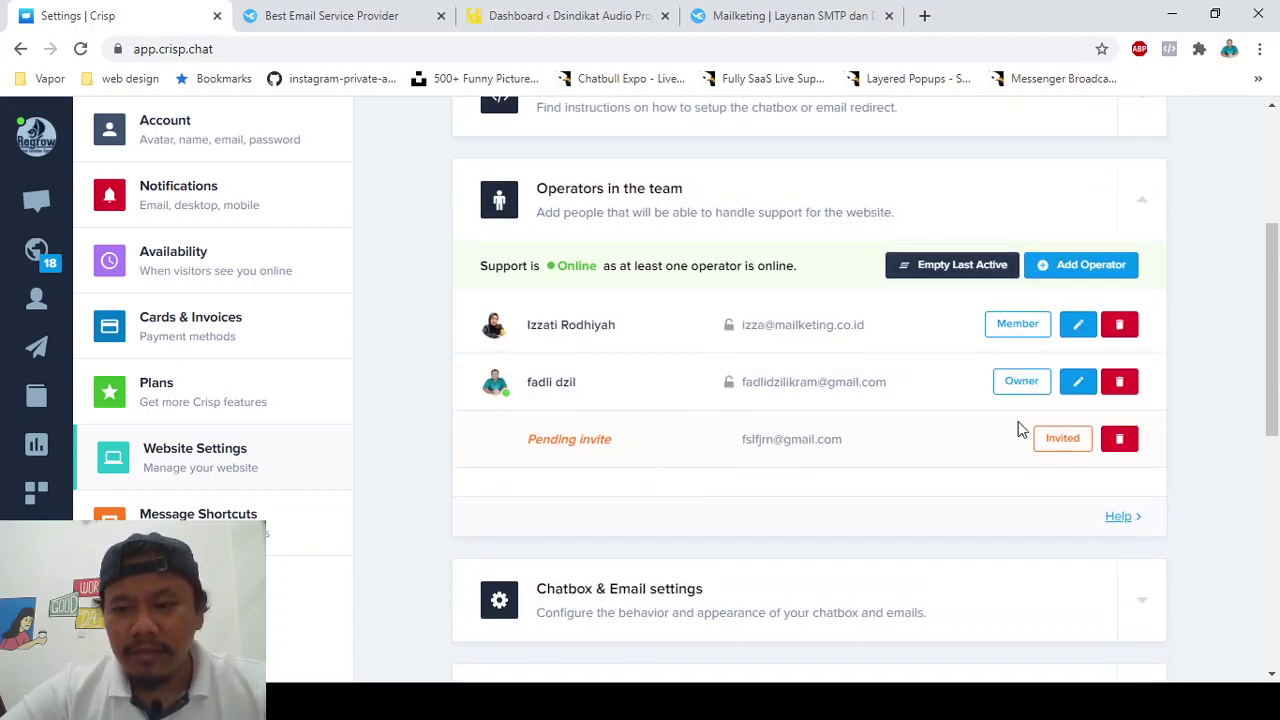
{"action": "left_click", "coordinate": [1119, 438]}
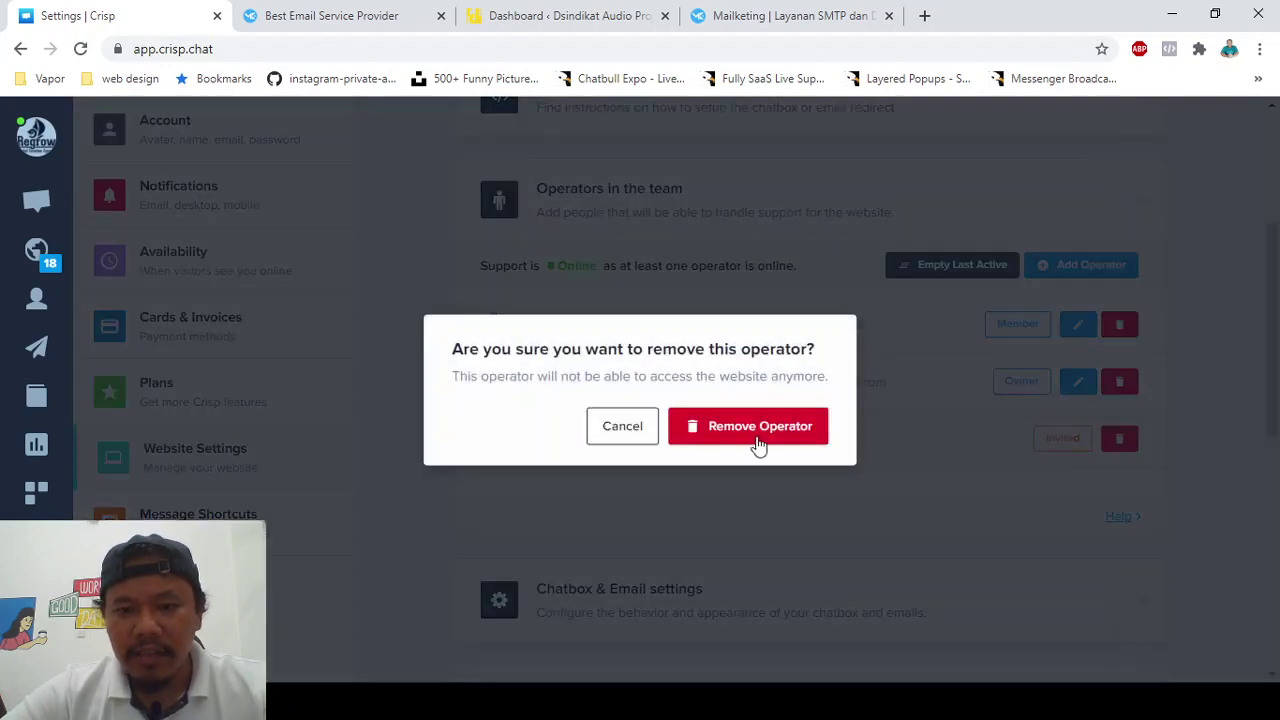
{"action": "left_click", "coordinate": [755, 446]}
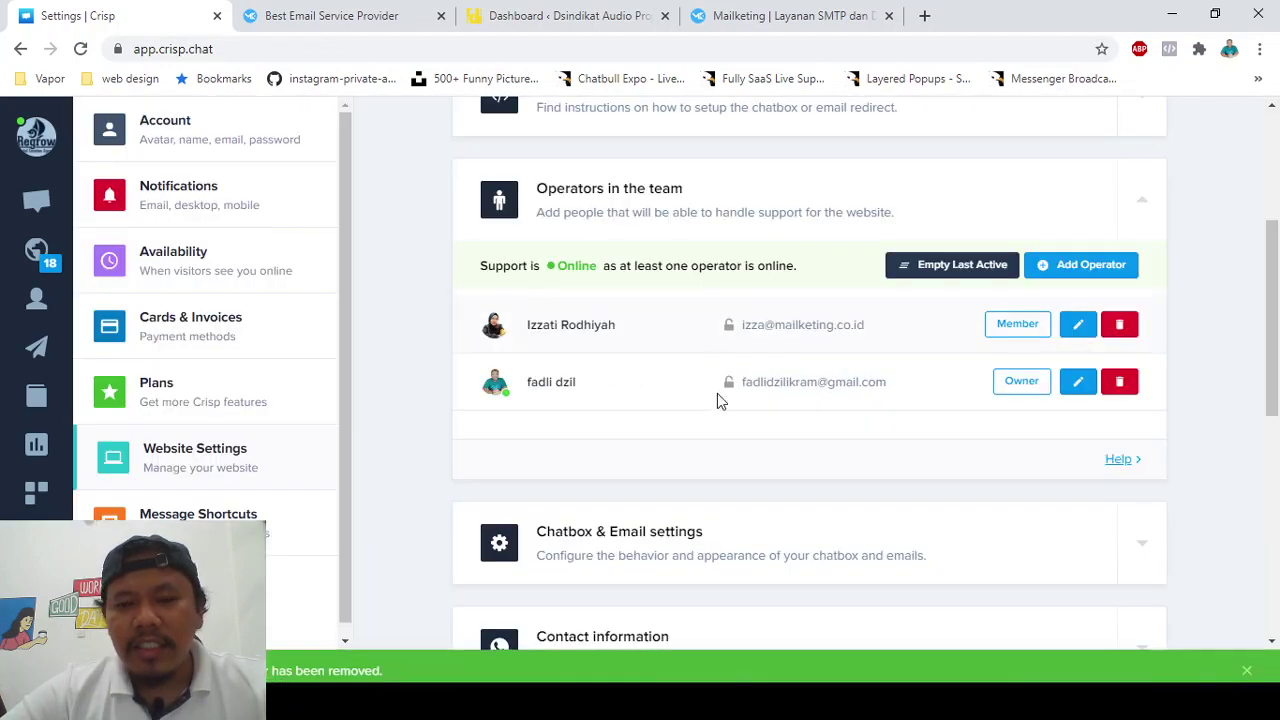
{"action": "scroll", "coordinate": [757, 380], "scroll_direction": "down", "scroll_amount": 2}
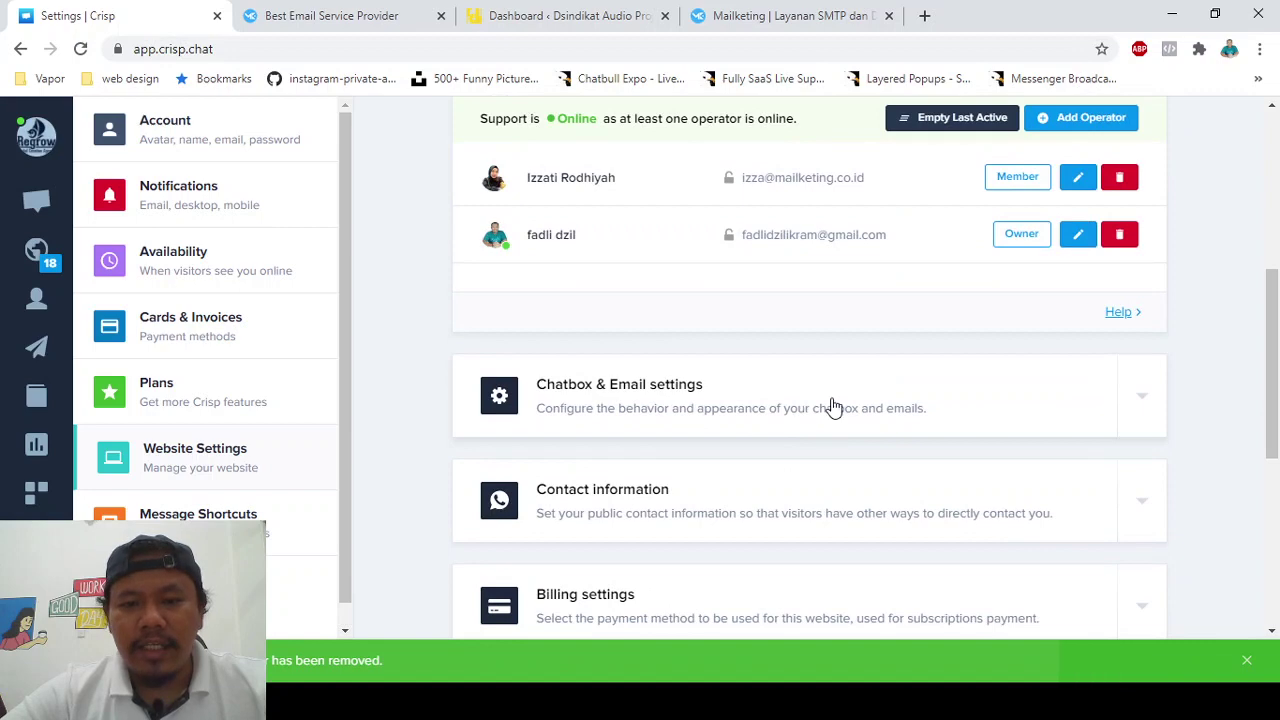
- Expand Chatbox & Email settings and open the Chatbox Behavior options
{"action": "left_click", "coordinate": [833, 407]}
{"action": "scroll", "coordinate": [740, 367], "scroll_direction": "down", "scroll_amount": 1}
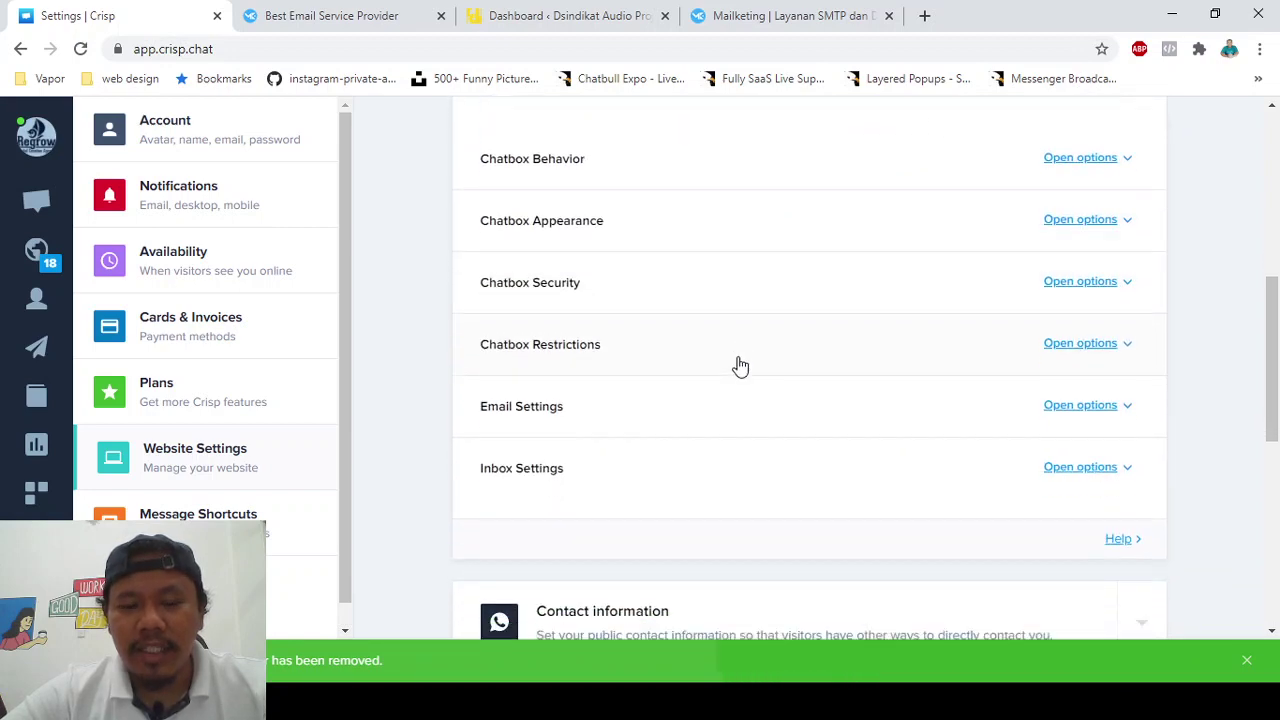
{"action": "scroll", "coordinate": [740, 367], "scroll_direction": "up", "scroll_amount": 1}
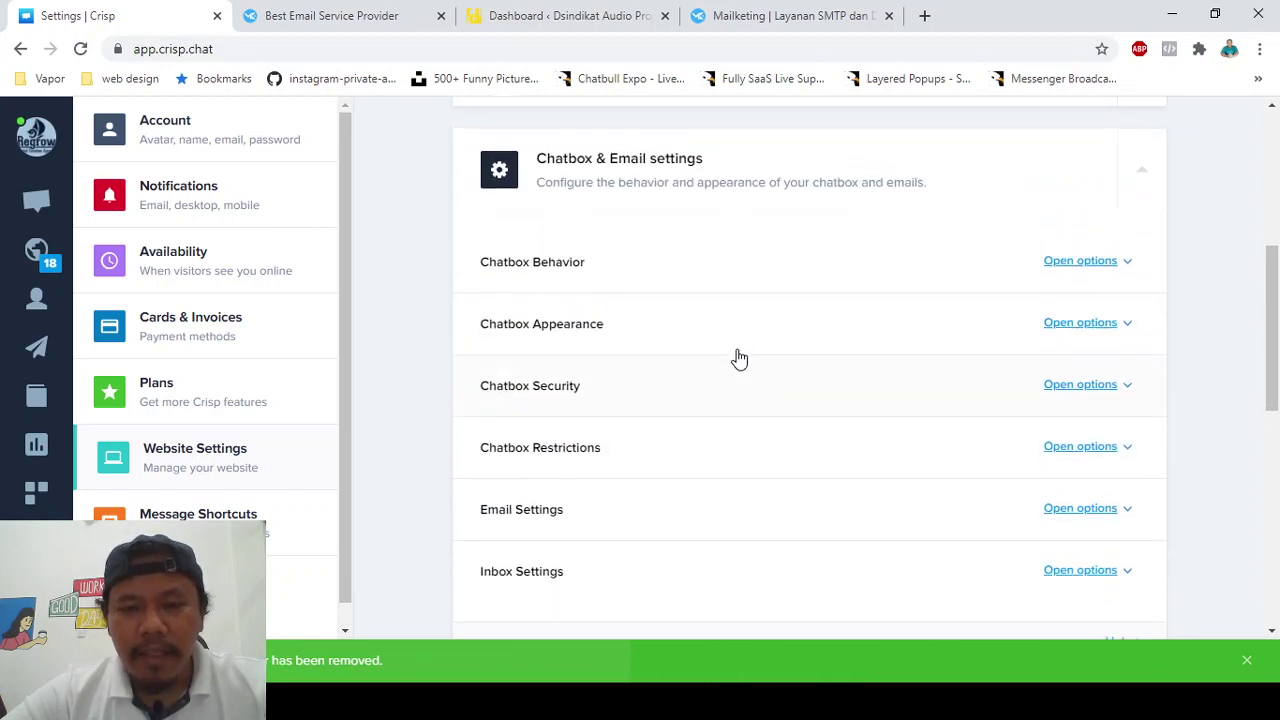
{"action": "left_click", "coordinate": [769, 266]}
- Review the behavior toggles: email requests, forced identification and file uploads on, phone requests off
{"action": "scroll", "coordinate": [723, 374], "scroll_direction": "down", "scroll_amount": 1}
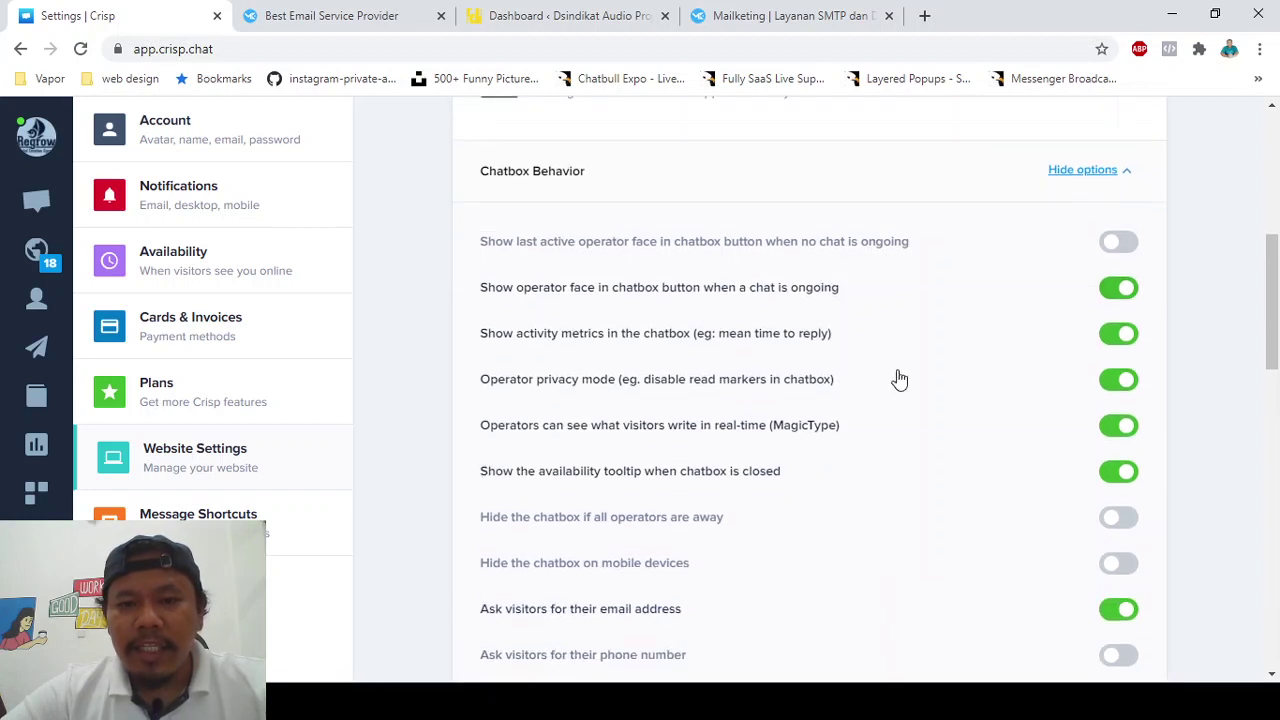
{"action": "scroll", "coordinate": [889, 385], "scroll_direction": "down", "scroll_amount": 1}
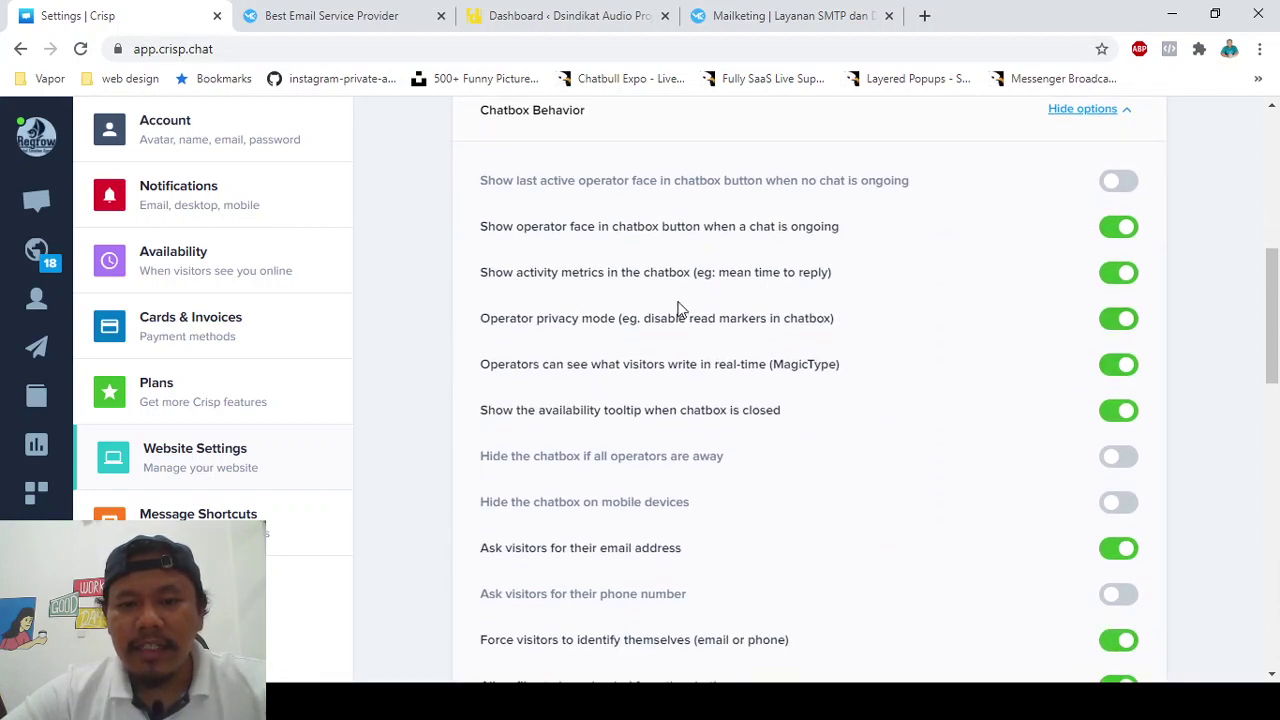
{"action": "scroll", "coordinate": [752, 392], "scroll_direction": "down", "scroll_amount": 1}
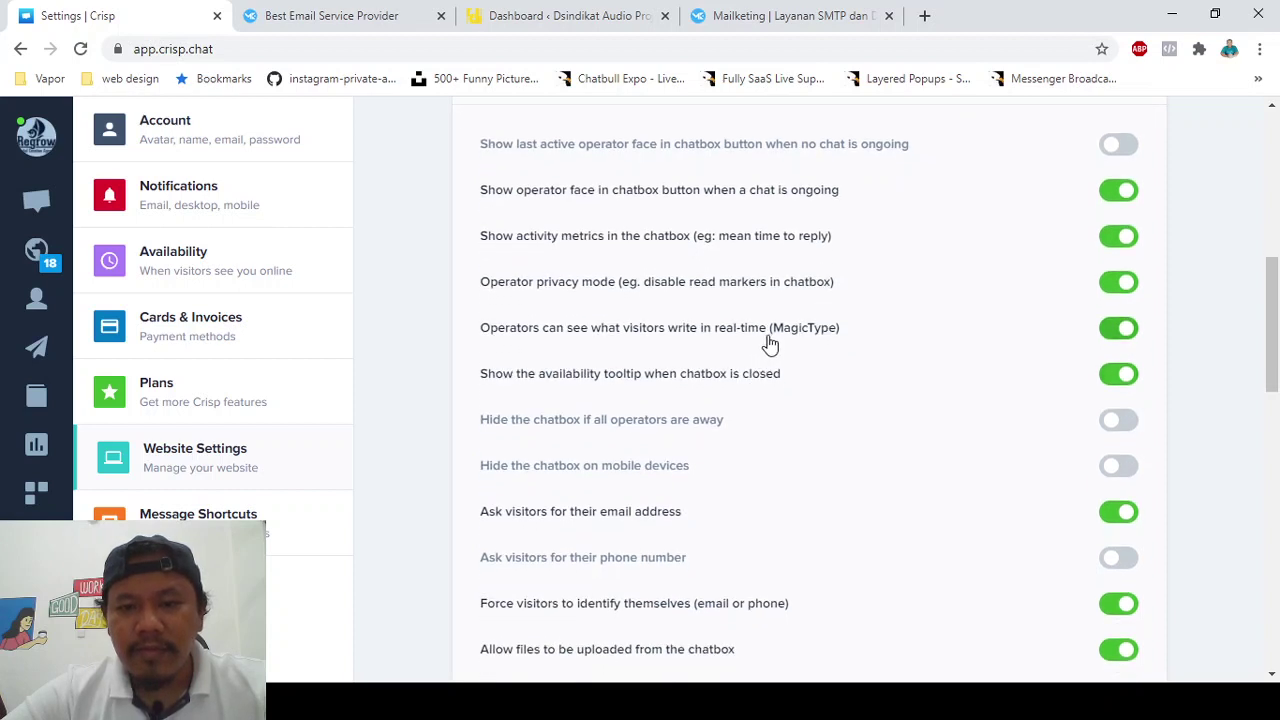
{"action": "scroll", "coordinate": [759, 393], "scroll_direction": "down", "scroll_amount": 1}
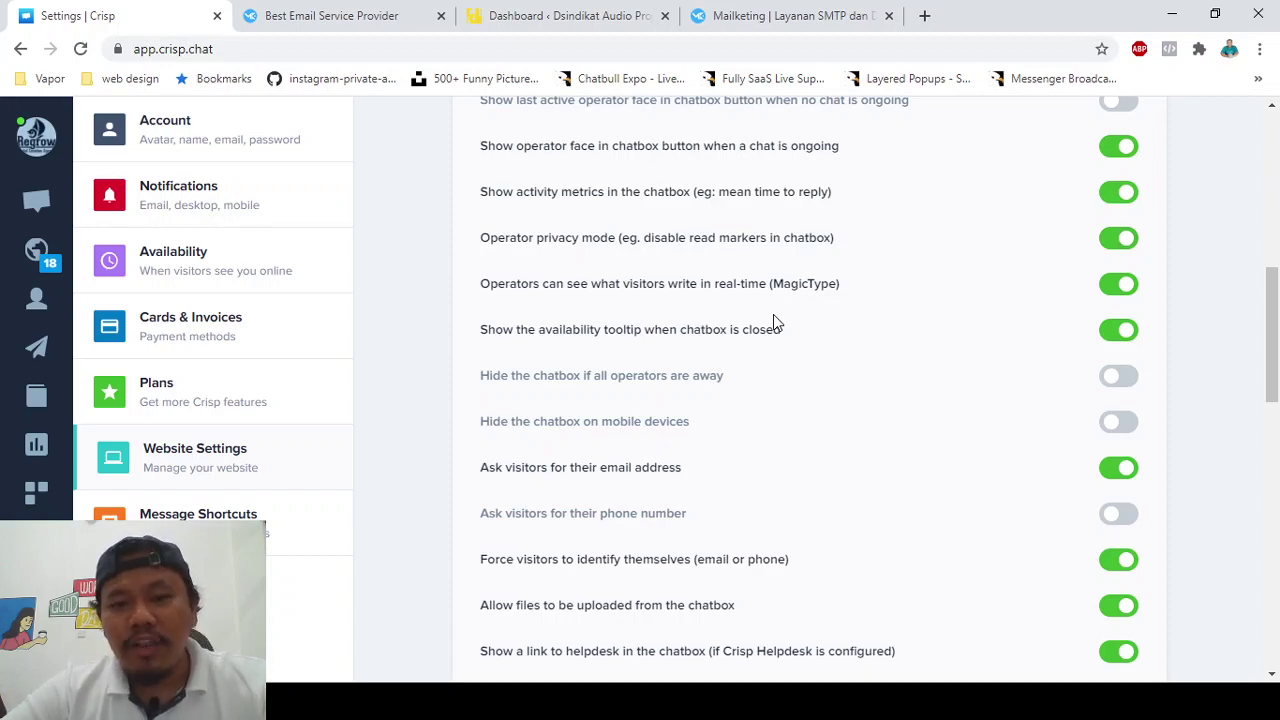
{"action": "scroll", "coordinate": [773, 325], "scroll_direction": "down", "scroll_amount": 2}
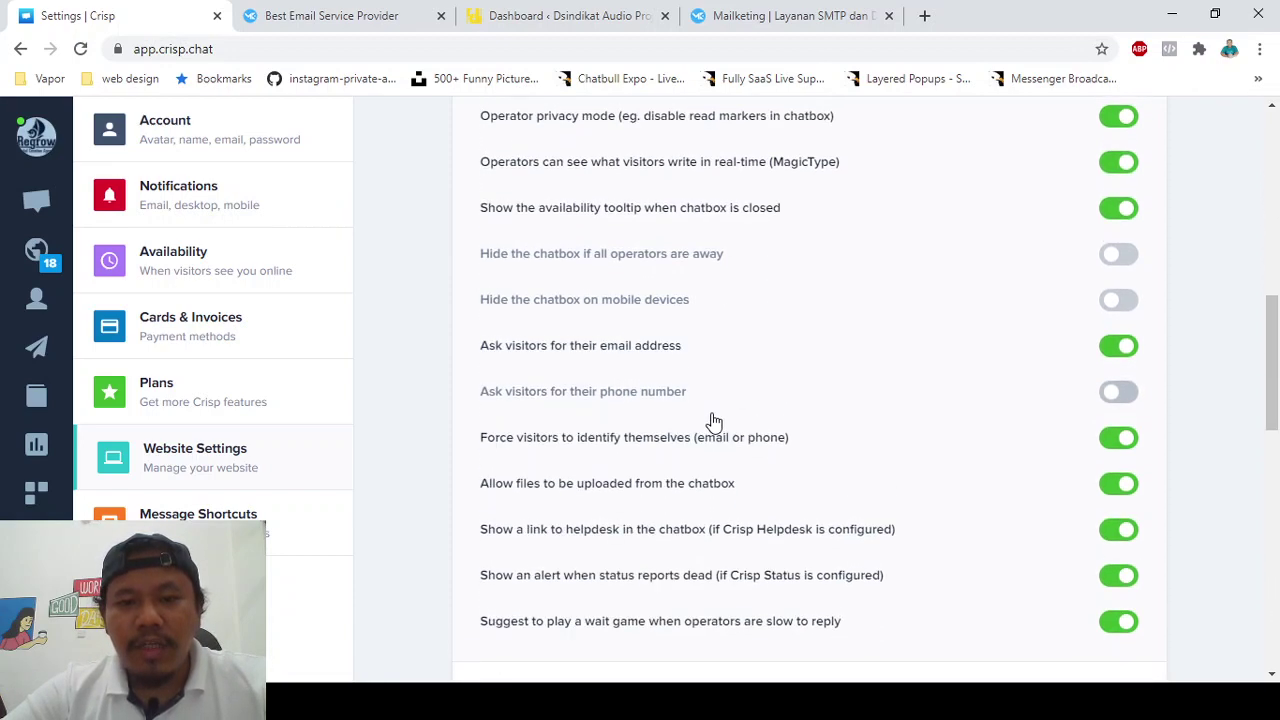
{"action": "scroll", "coordinate": [593, 356], "scroll_direction": "up", "scroll_amount": 5}
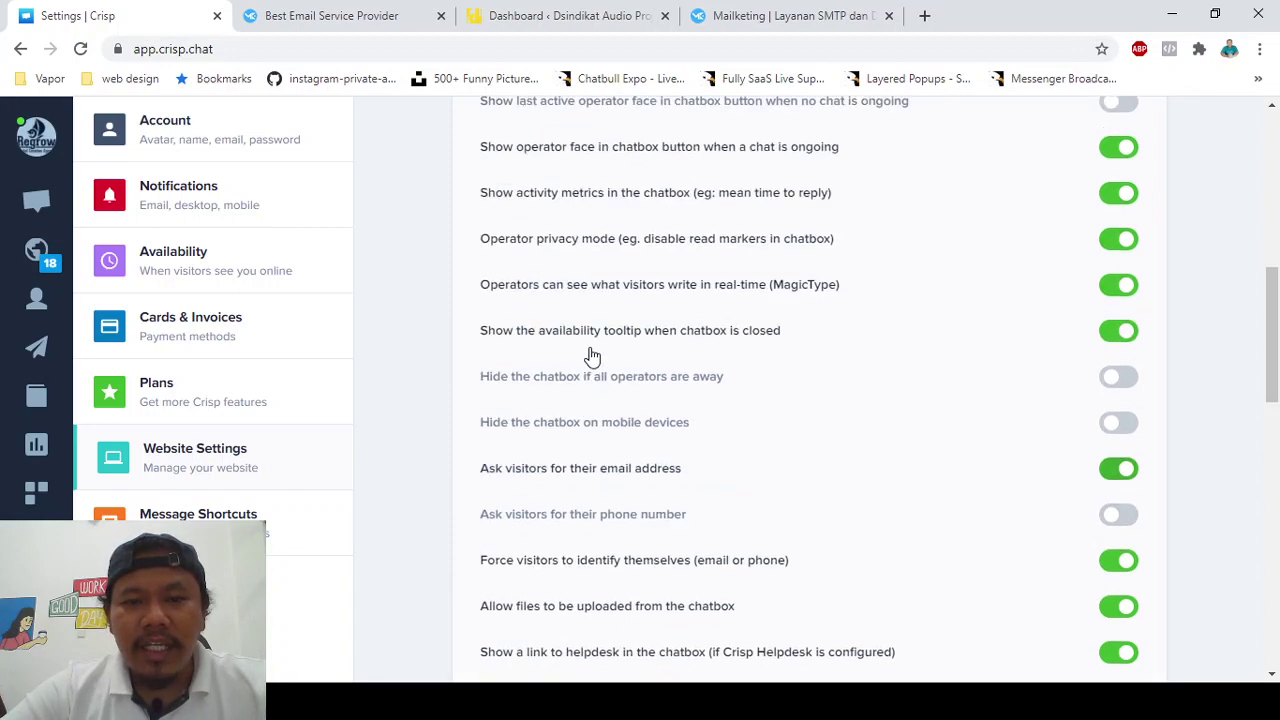
{"action": "scroll", "coordinate": [593, 356], "scroll_direction": "up", "scroll_amount": 1}
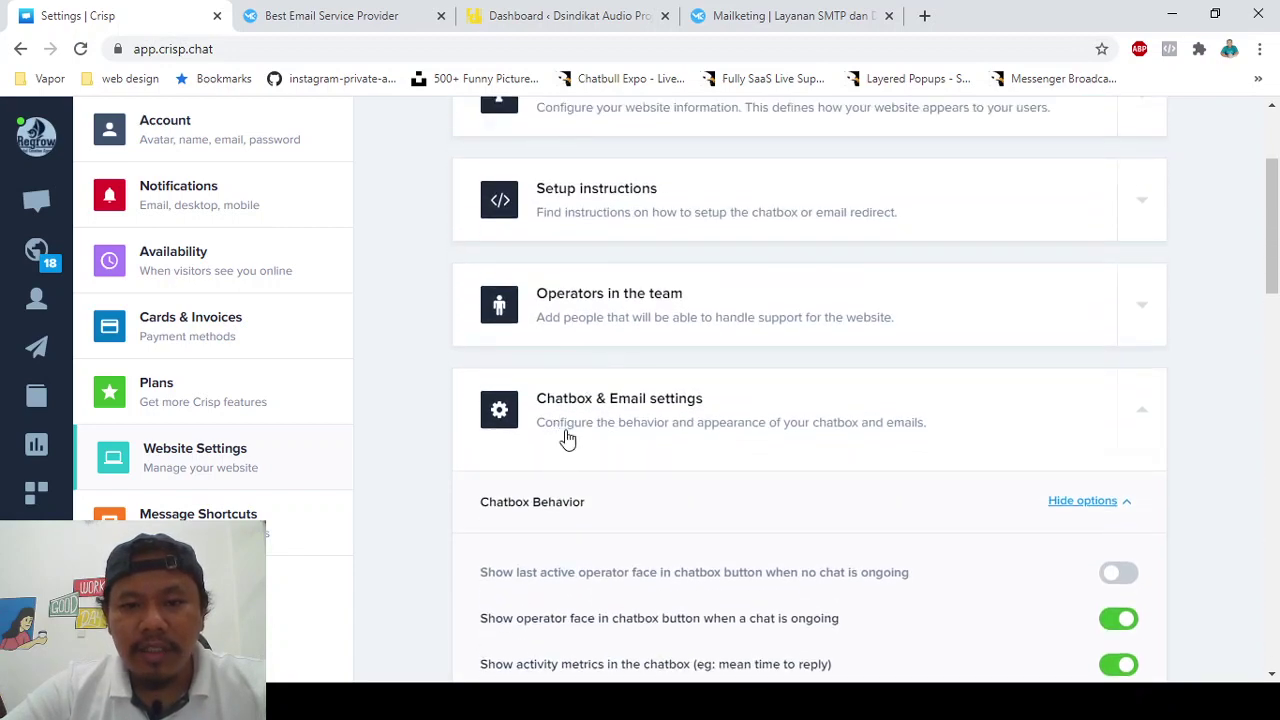
{"action": "scroll", "coordinate": [594, 410], "scroll_direction": "down", "scroll_amount": 6}
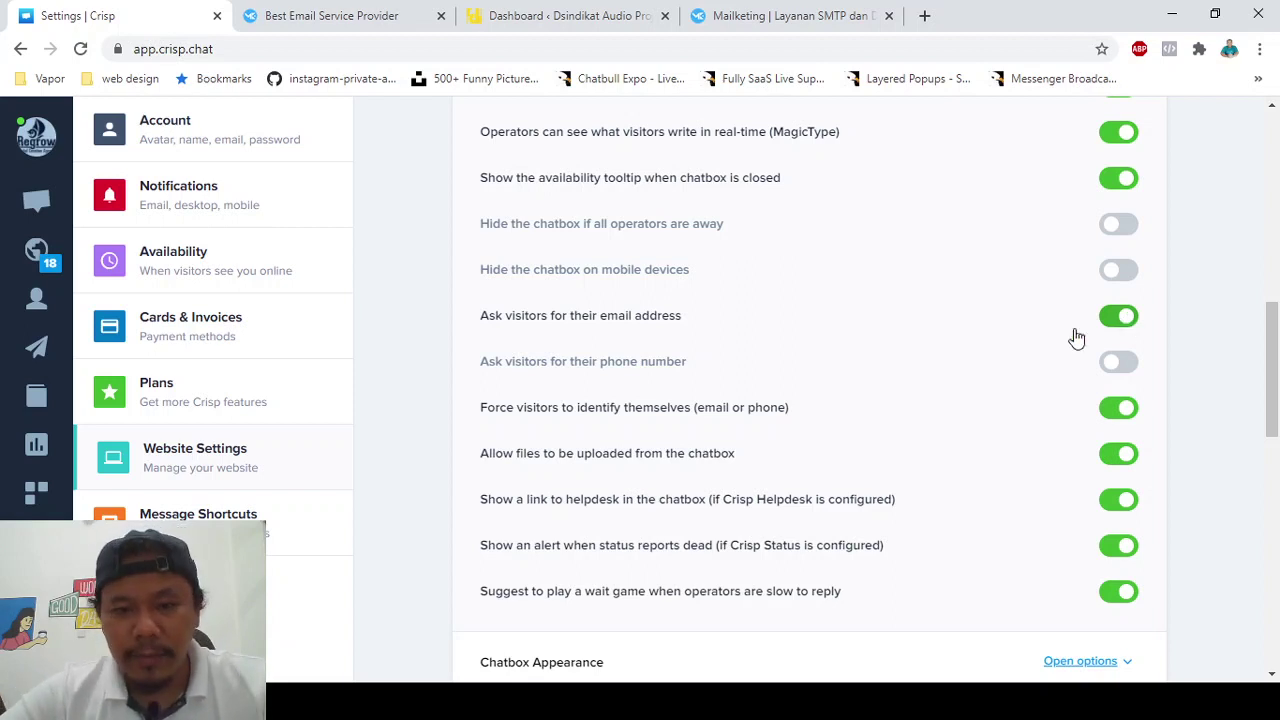
{"action": "scroll", "coordinate": [918, 447], "scroll_direction": "down", "scroll_amount": 1}
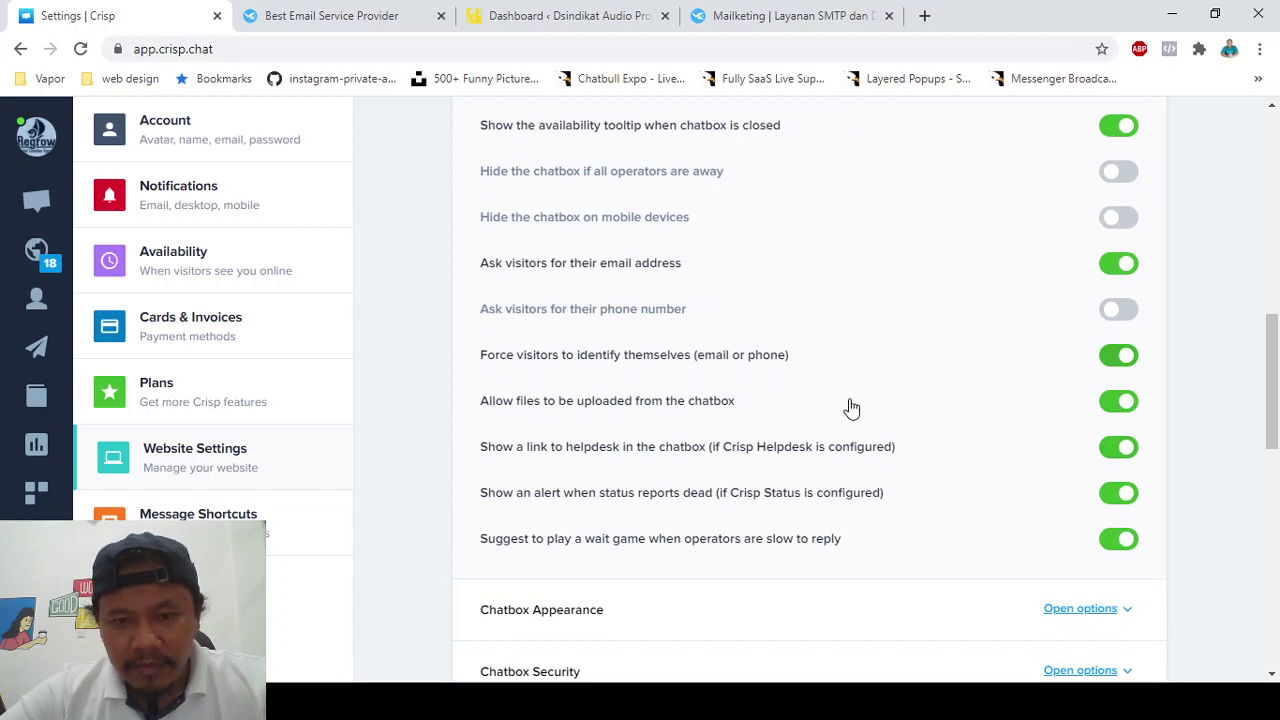
{"action": "scroll", "coordinate": [846, 405], "scroll_direction": "down", "scroll_amount": 1}
{"action": "scroll", "coordinate": [849, 403], "scroll_direction": "up", "scroll_amount": 1}
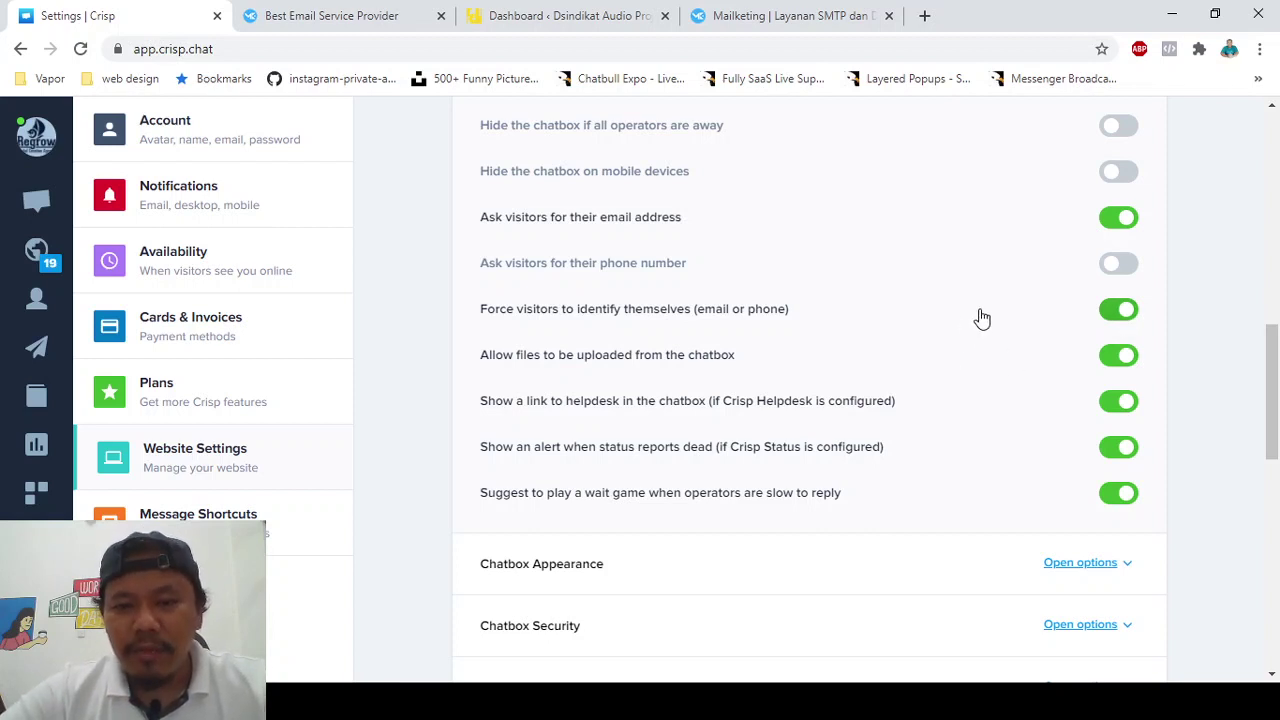
{"action": "scroll", "coordinate": [934, 389], "scroll_direction": "down", "scroll_amount": 2}
{"action": "scroll", "coordinate": [889, 452], "scroll_direction": "down", "scroll_amount": 1}
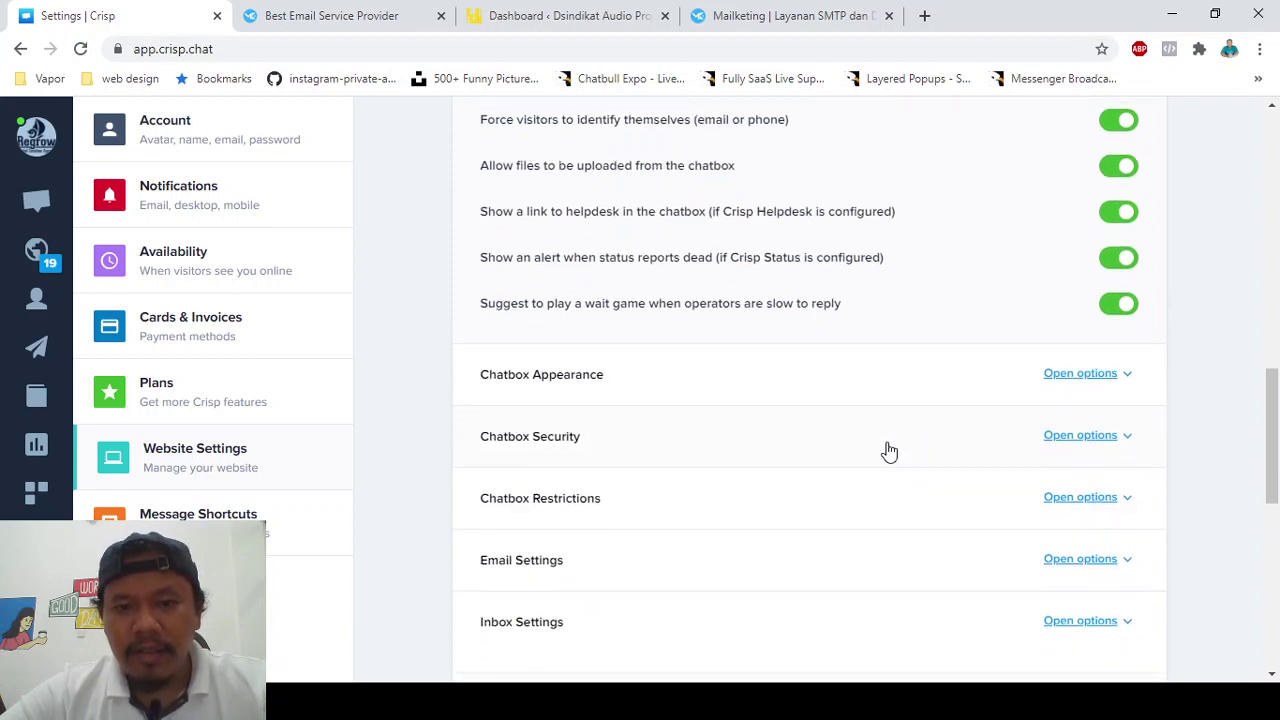
{"action": "scroll", "coordinate": [889, 450], "scroll_direction": "up", "scroll_amount": 1}
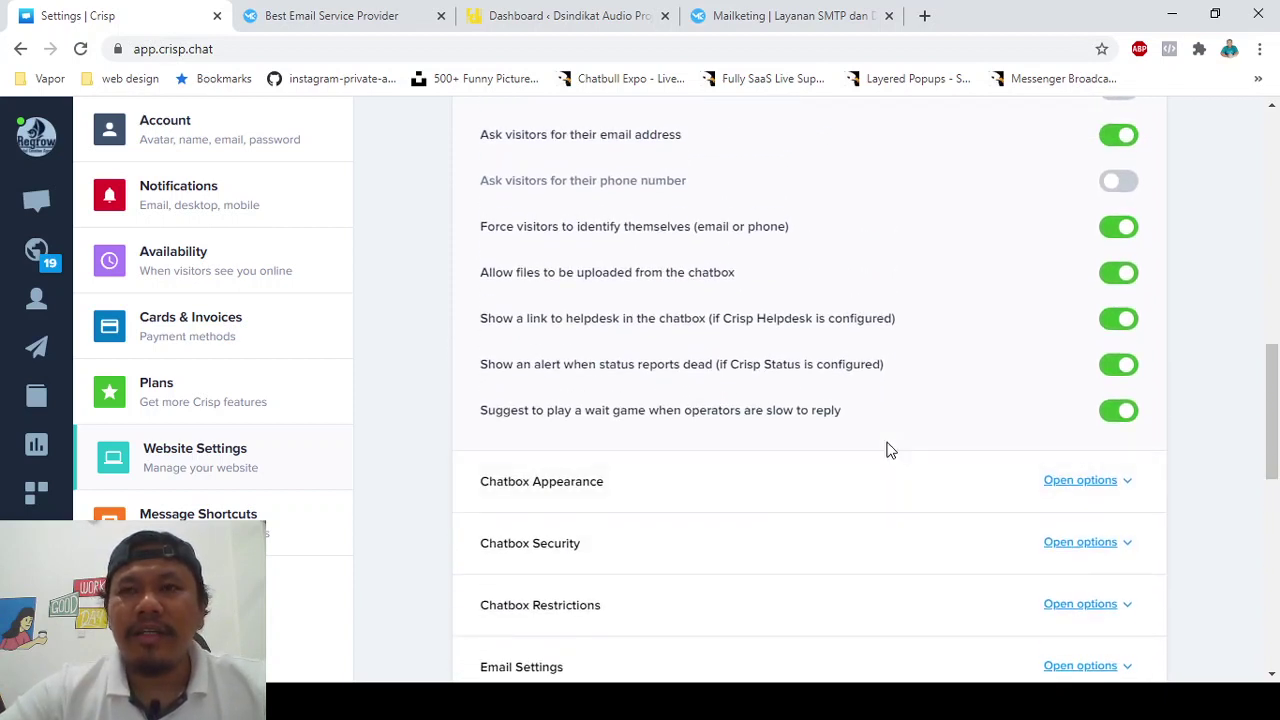
{"action": "scroll", "coordinate": [889, 451], "scroll_direction": "up", "scroll_amount": 1}
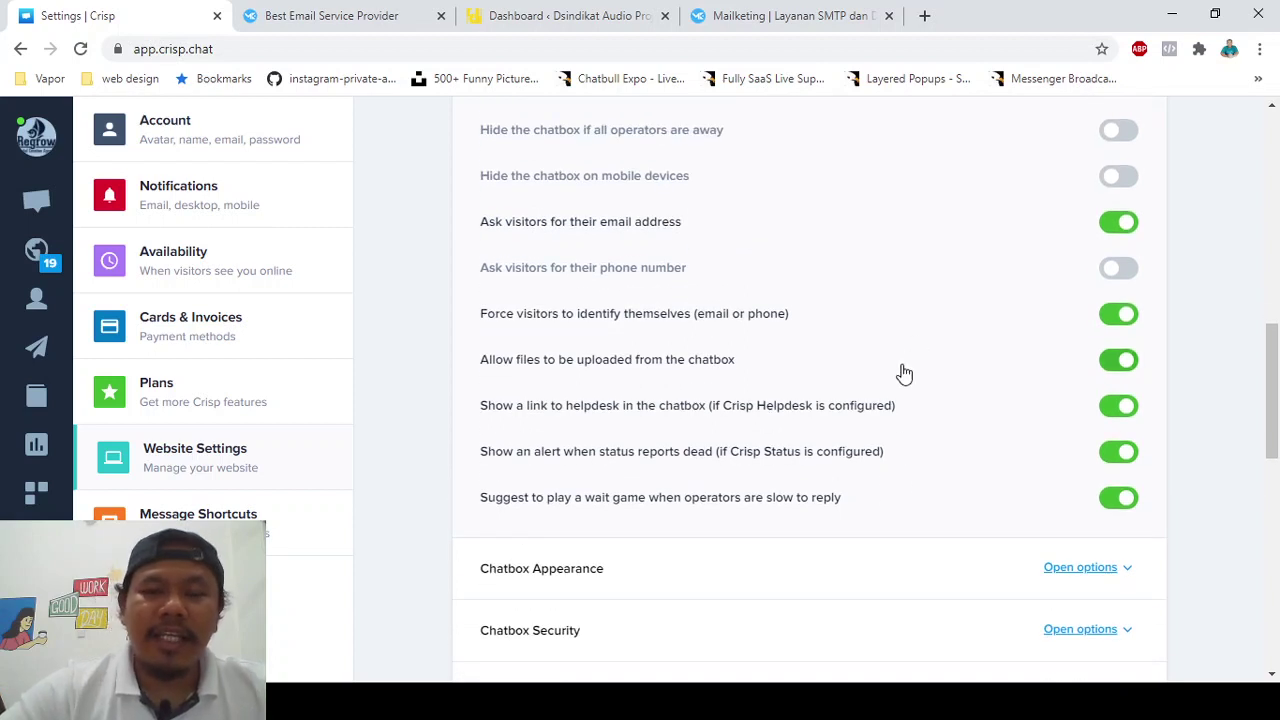
{"action": "scroll", "coordinate": [900, 371], "scroll_direction": "down", "scroll_amount": 1}
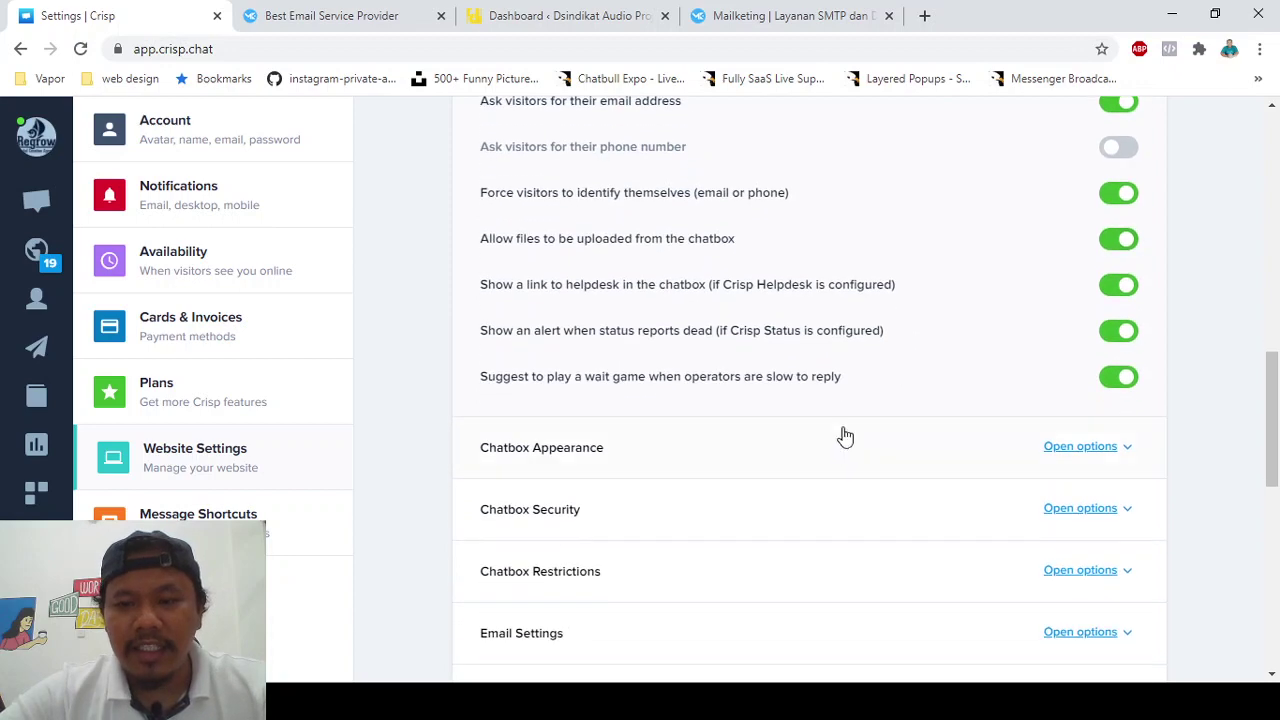
{"action": "scroll", "coordinate": [842, 442], "scroll_direction": "down", "scroll_amount": 1}
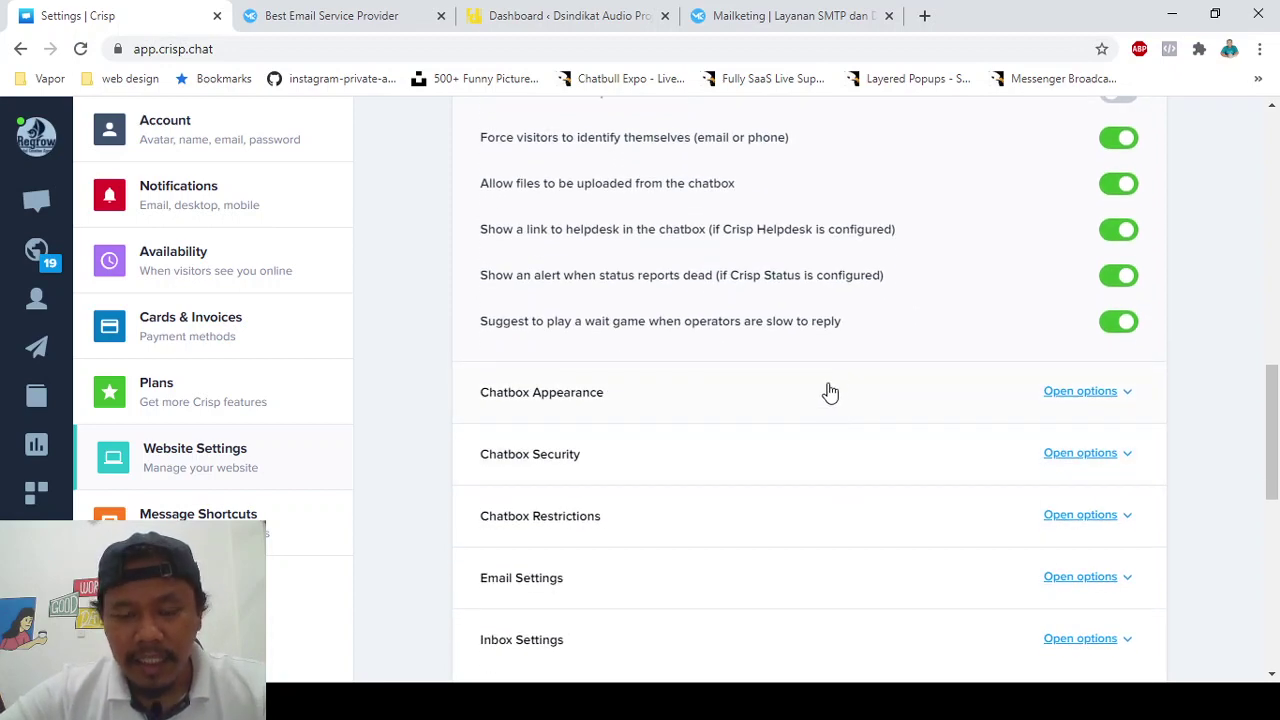
- Expand the chatbox appearance options, showing the Hideout background setting
{"action": "left_click", "coordinate": [830, 392]}
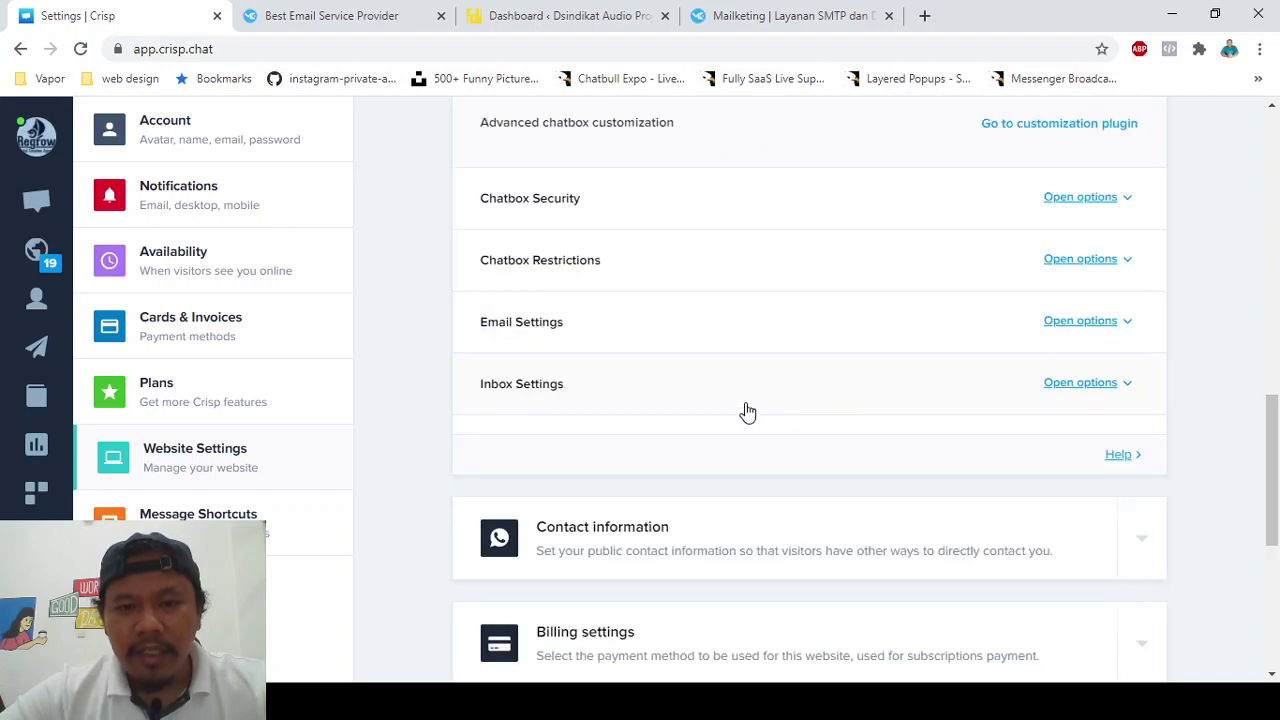
{"action": "scroll", "coordinate": [766, 386], "scroll_direction": "up", "scroll_amount": 5}
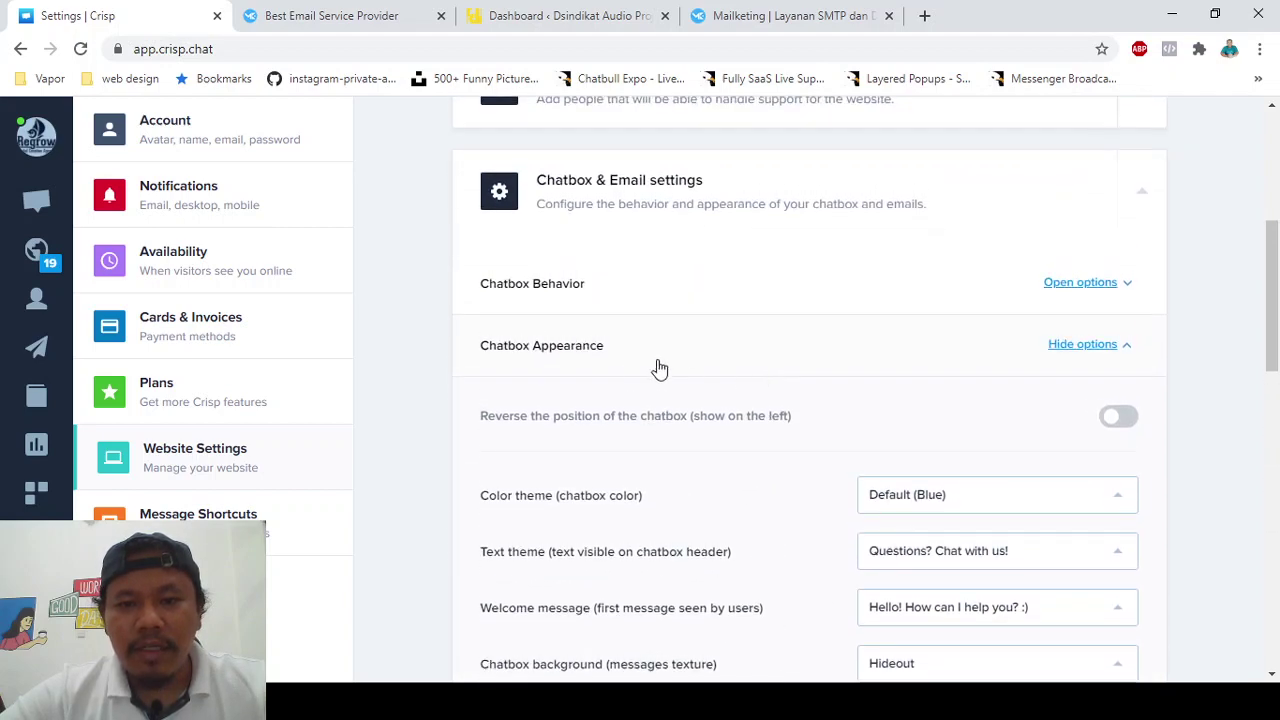
{"action": "scroll", "coordinate": [714, 391], "scroll_direction": "down", "scroll_amount": 4}
{"action": "scroll", "coordinate": [711, 391], "scroll_direction": "up", "scroll_amount": 1}
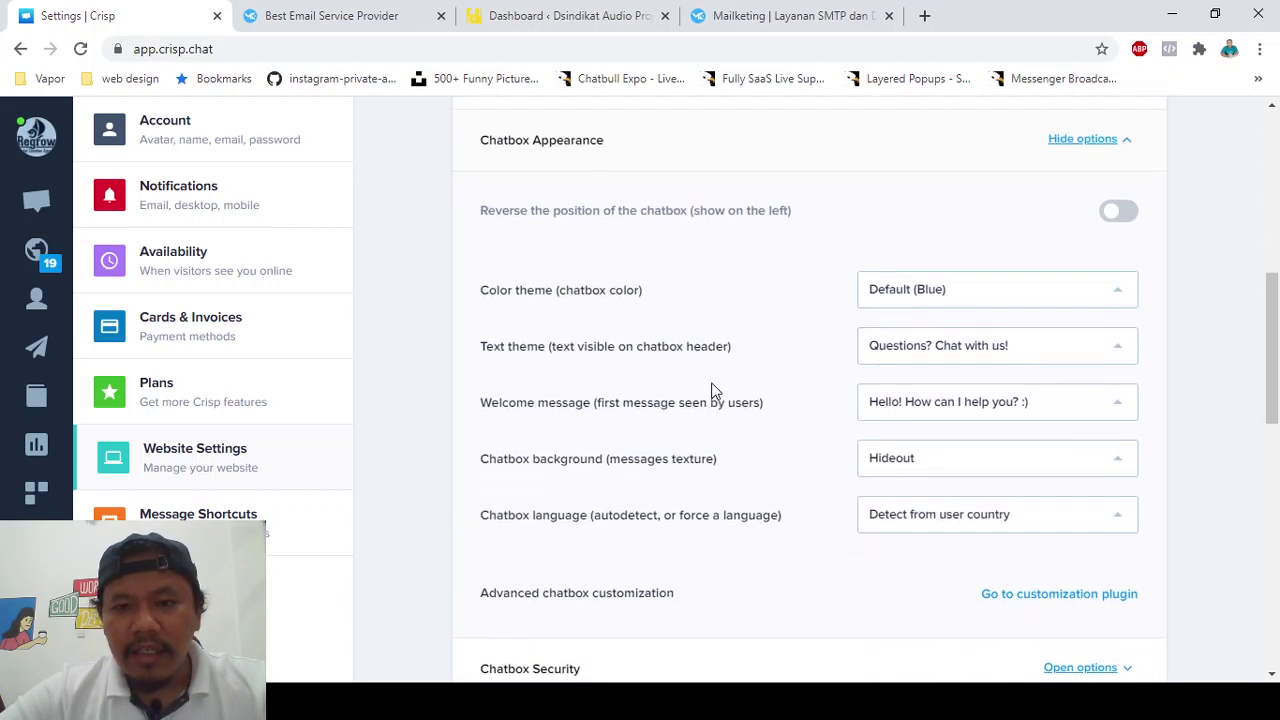
{"action": "scroll", "coordinate": [742, 409], "scroll_direction": "down", "scroll_amount": 2}
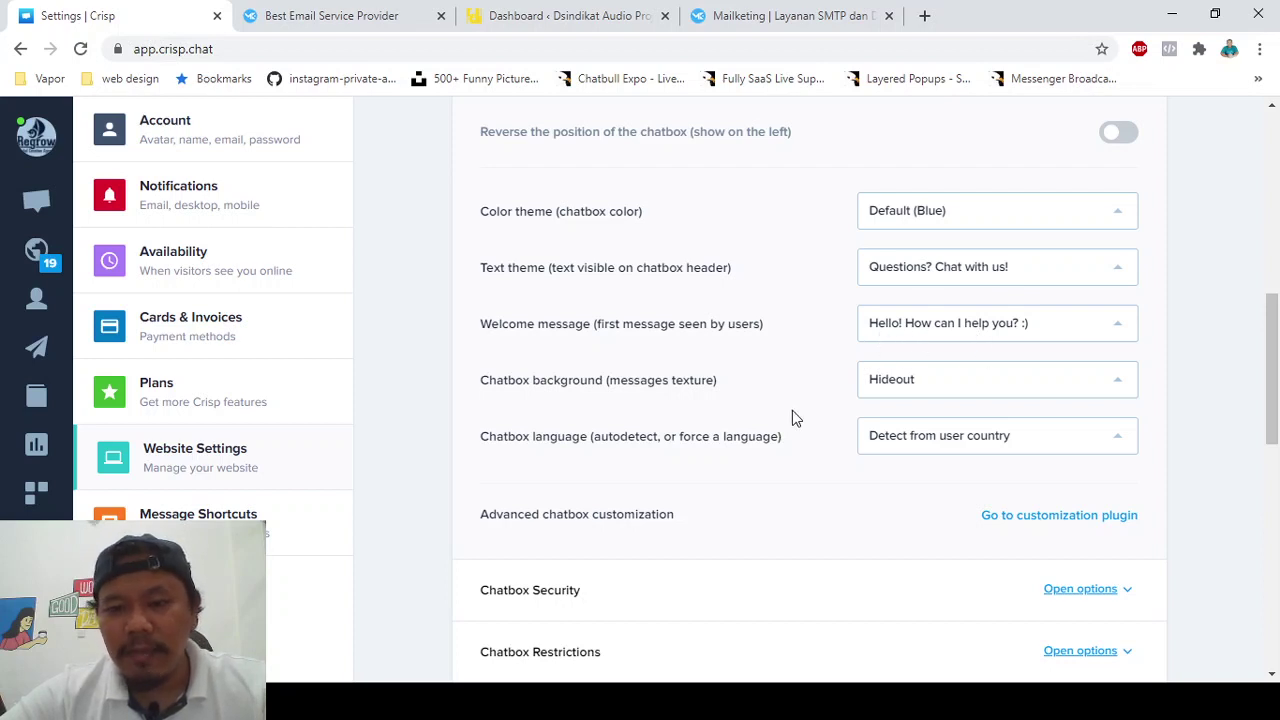
{"action": "scroll", "coordinate": [670, 408], "scroll_direction": "down", "scroll_amount": 2}
{"action": "scroll", "coordinate": [610, 310], "scroll_direction": "up", "scroll_amount": 2}
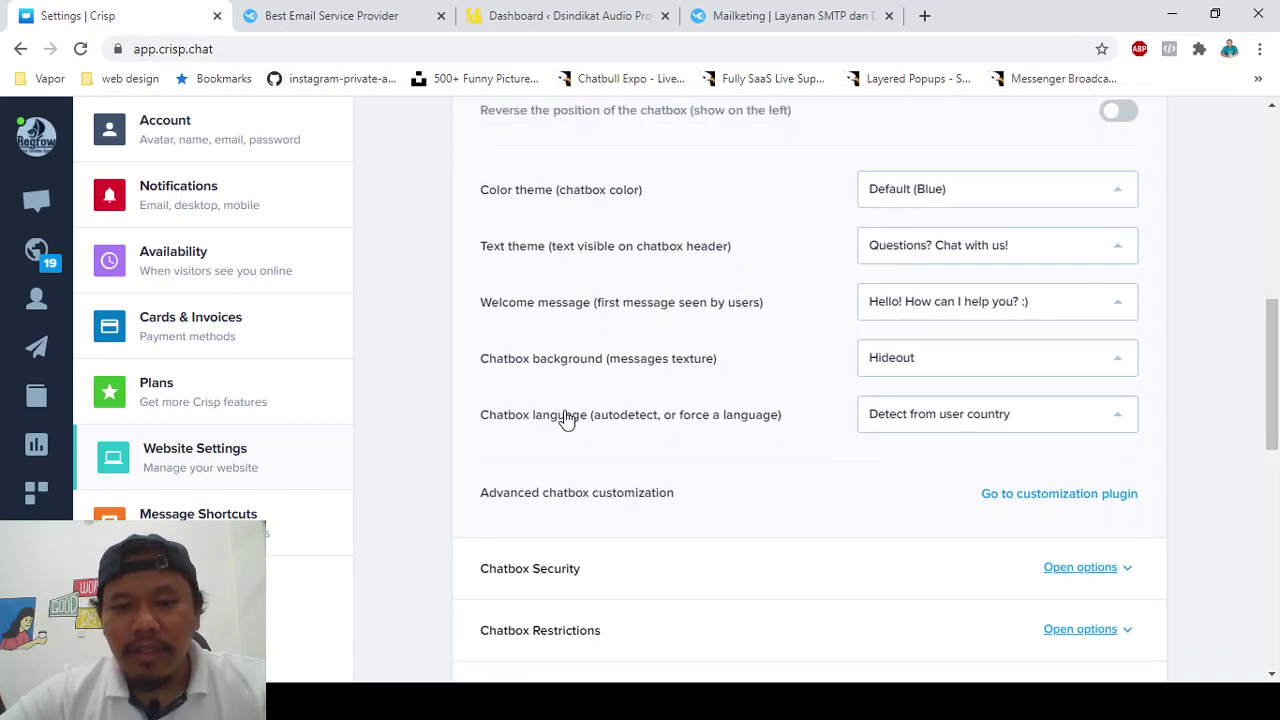
{"action": "scroll", "coordinate": [630, 430], "scroll_direction": "down", "scroll_amount": 1}
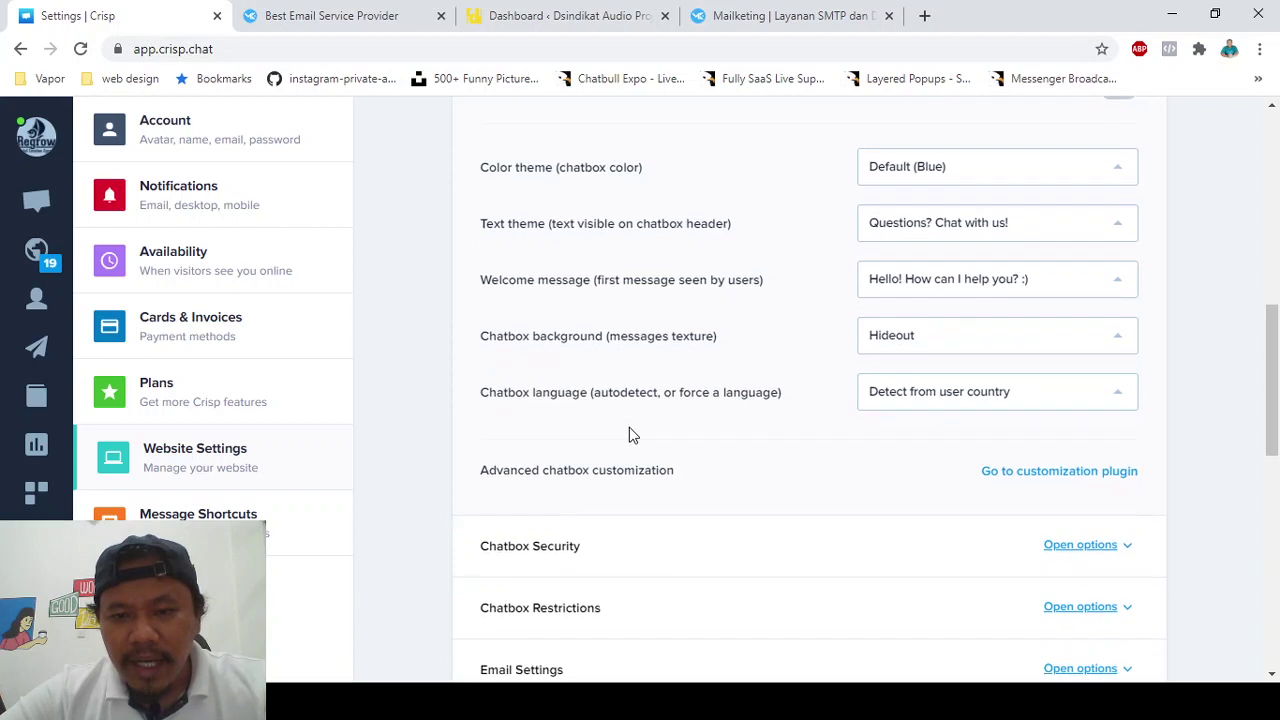
- Set the chatbox language to Indonesian, then change it to 'Detect from user country'
{"action": "left_click", "coordinate": [948, 402]}
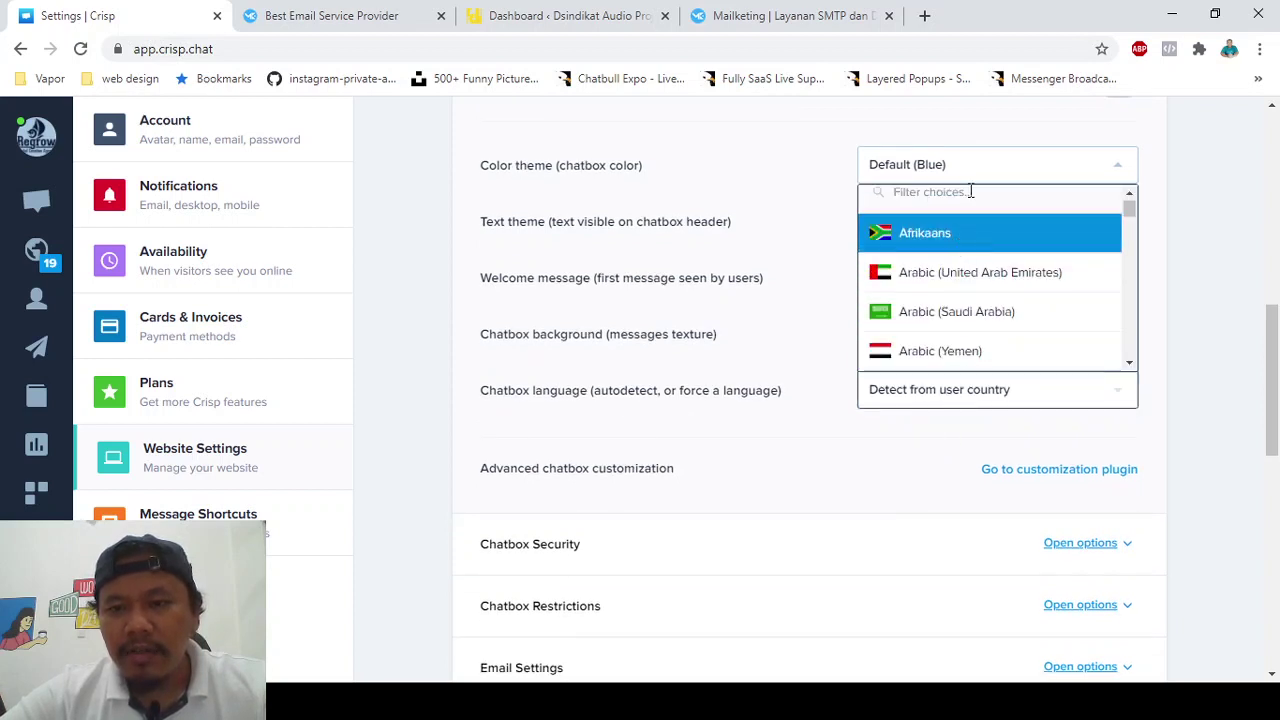
{"action": "left_click", "coordinate": [971, 202]}
{"action": "type", "text": "indon"}
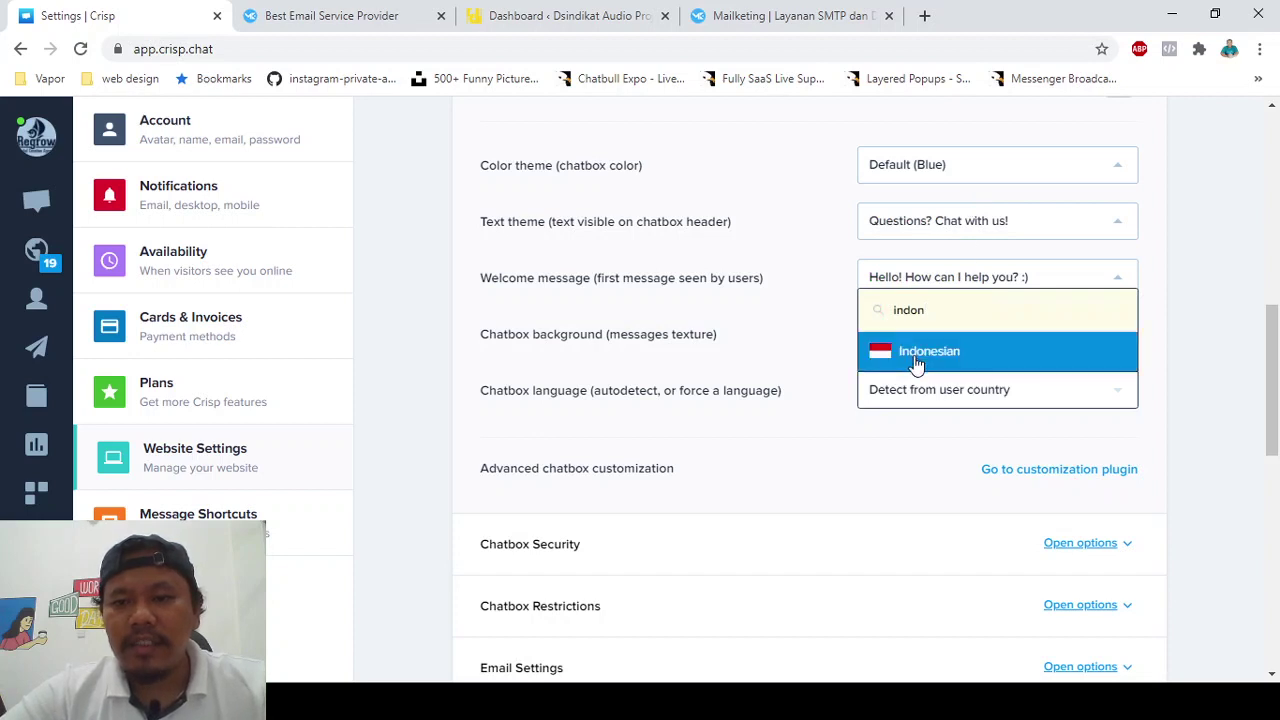
{"action": "left_click", "coordinate": [915, 358]}
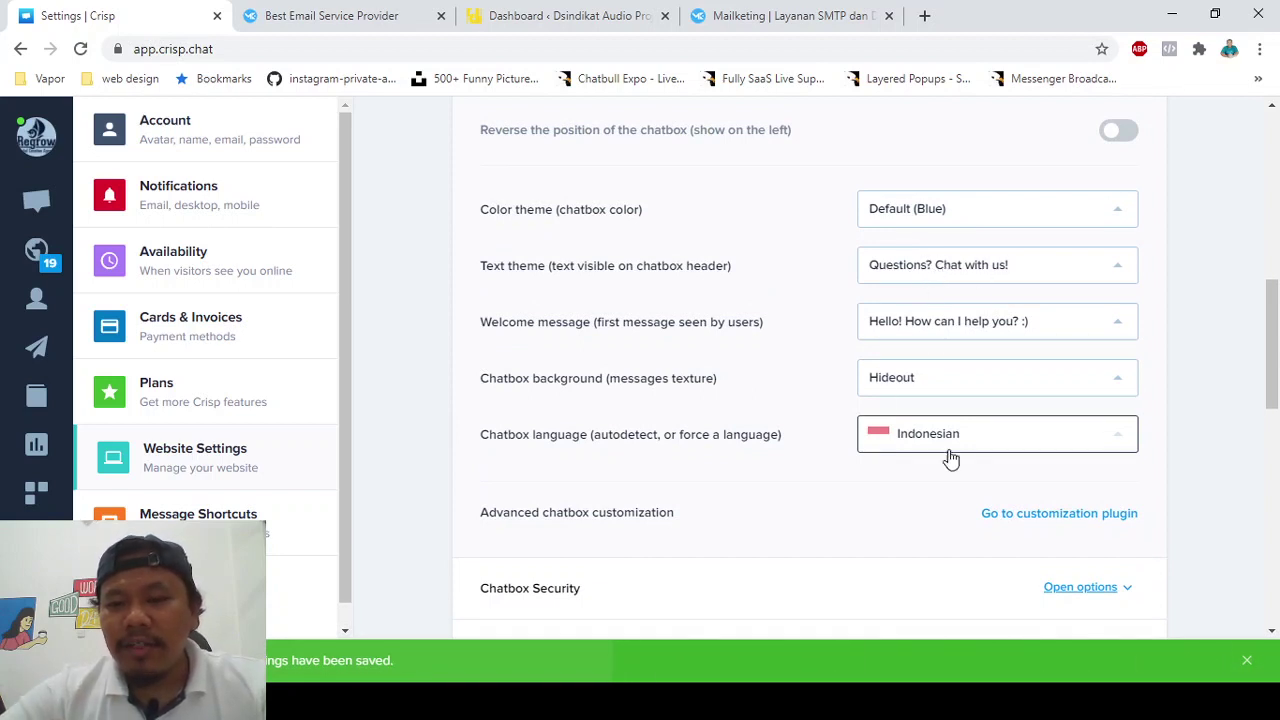
{"action": "left_click", "coordinate": [1015, 450]}
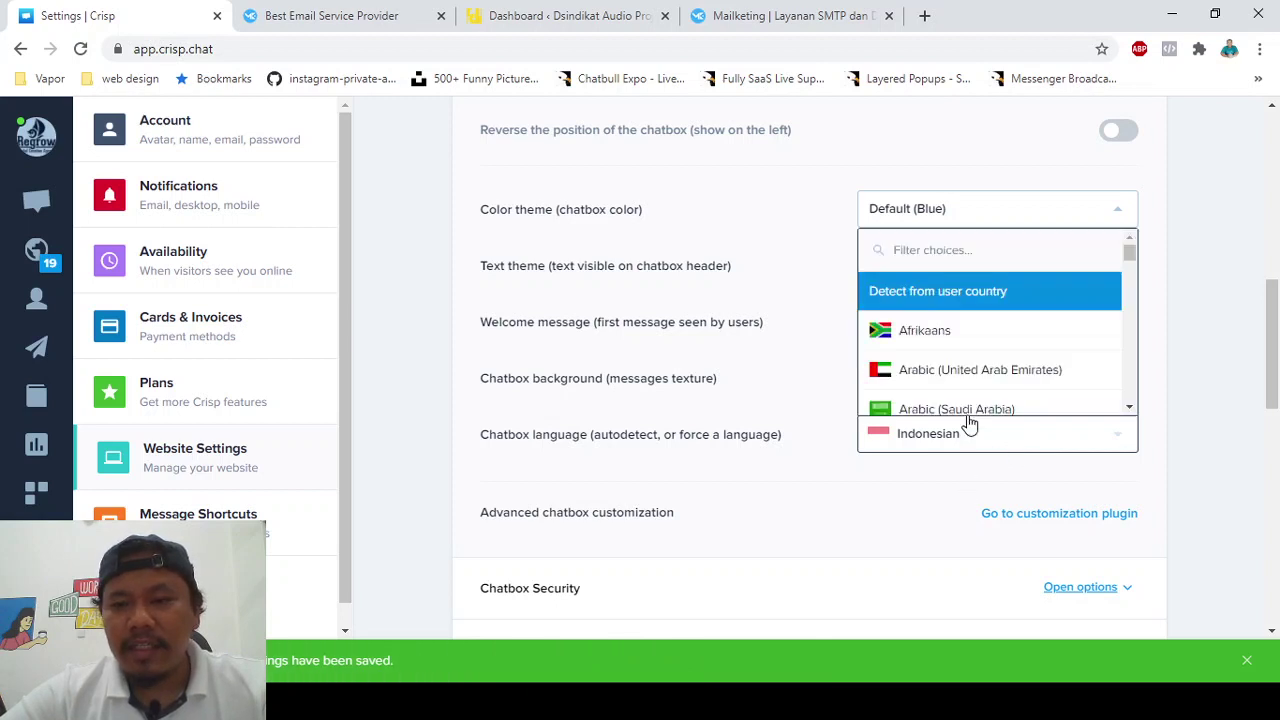
{"action": "left_click", "coordinate": [924, 289]}
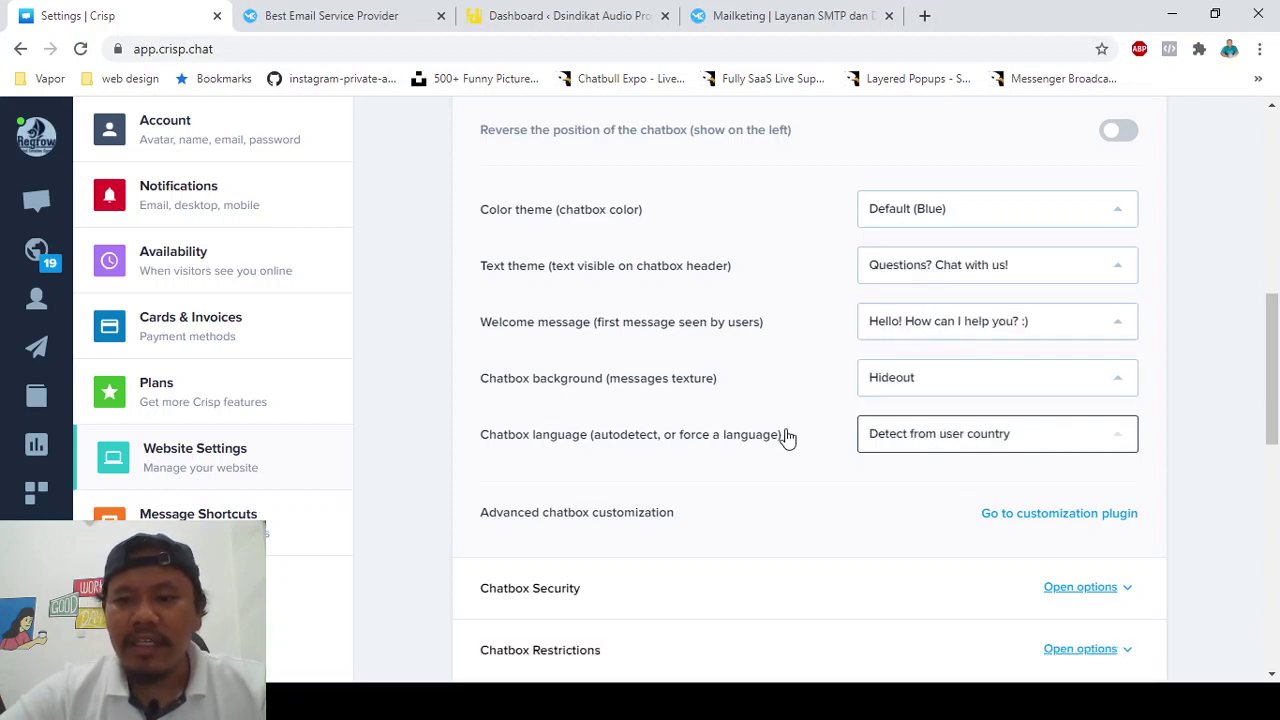
- Check the auto-saved settings, reopening the language list and closing it unchanged
{"action": "scroll", "coordinate": [787, 437], "scroll_direction": "down", "scroll_amount": 1}
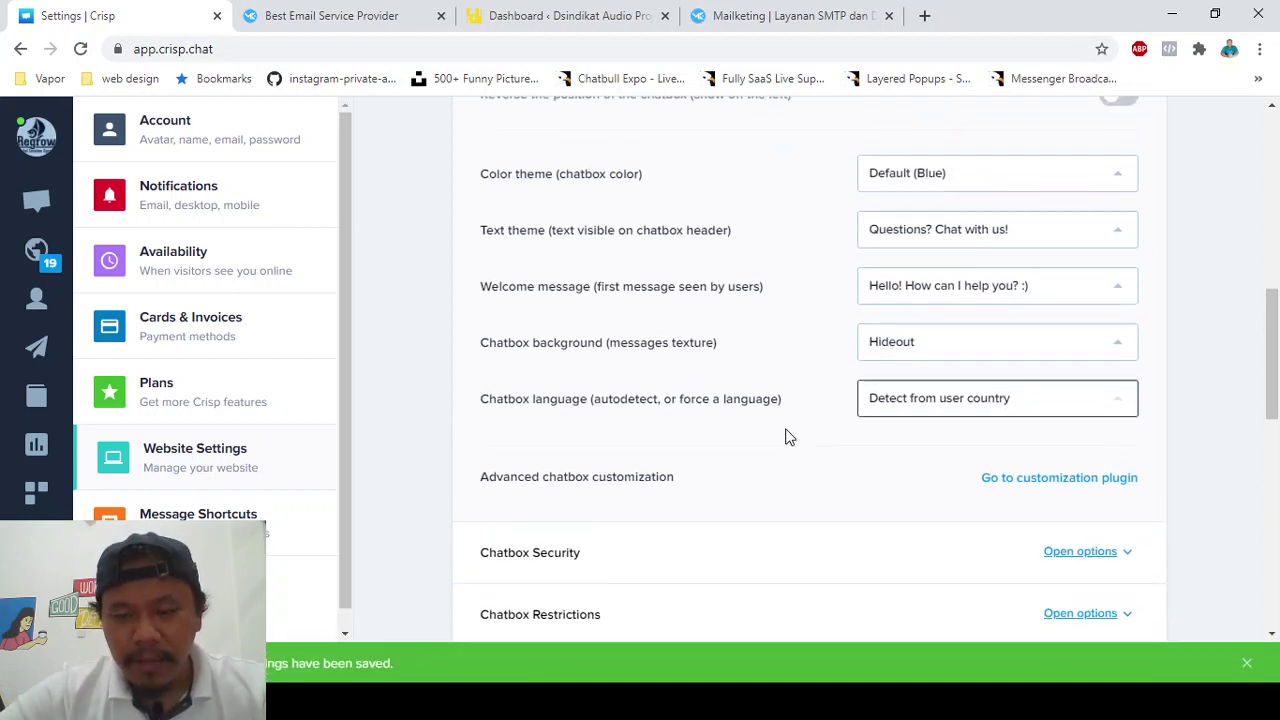
{"action": "scroll", "coordinate": [787, 437], "scroll_direction": "up", "scroll_amount": 1}
{"action": "scroll", "coordinate": [787, 437], "scroll_direction": "down", "scroll_amount": 1}
{"action": "scroll", "coordinate": [787, 437], "scroll_direction": "up", "scroll_amount": 1}
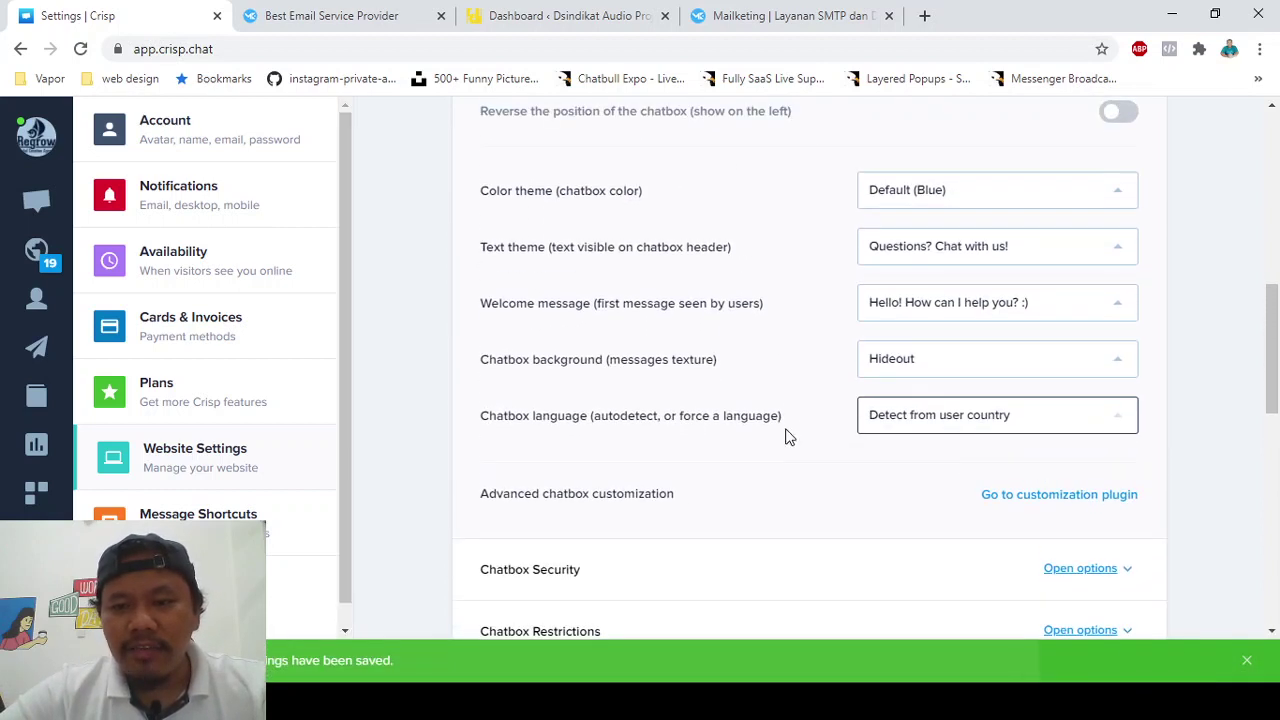
{"action": "scroll", "coordinate": [787, 437], "scroll_direction": "up", "scroll_amount": 1}
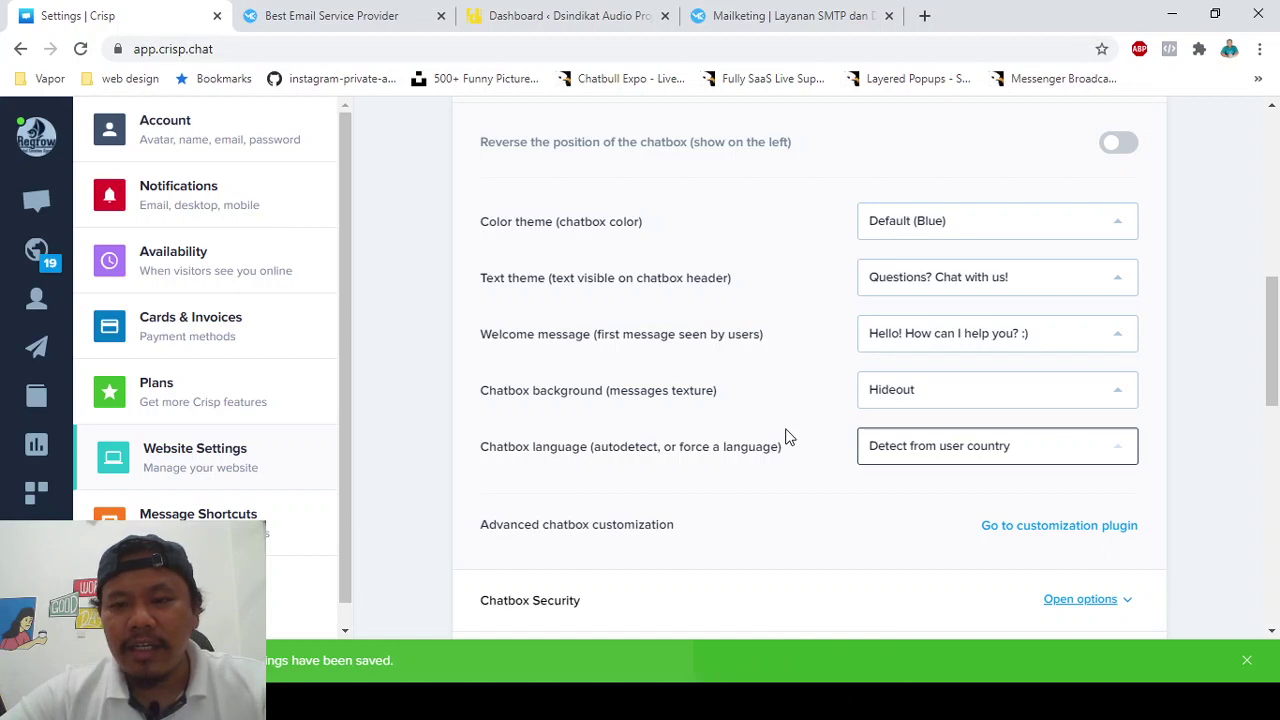
{"action": "scroll", "coordinate": [787, 437], "scroll_direction": "down", "scroll_amount": 1}
{"action": "scroll", "coordinate": [787, 437], "scroll_direction": "up", "scroll_amount": 1}
{"action": "scroll", "coordinate": [787, 437], "scroll_direction": "down", "scroll_amount": 1}
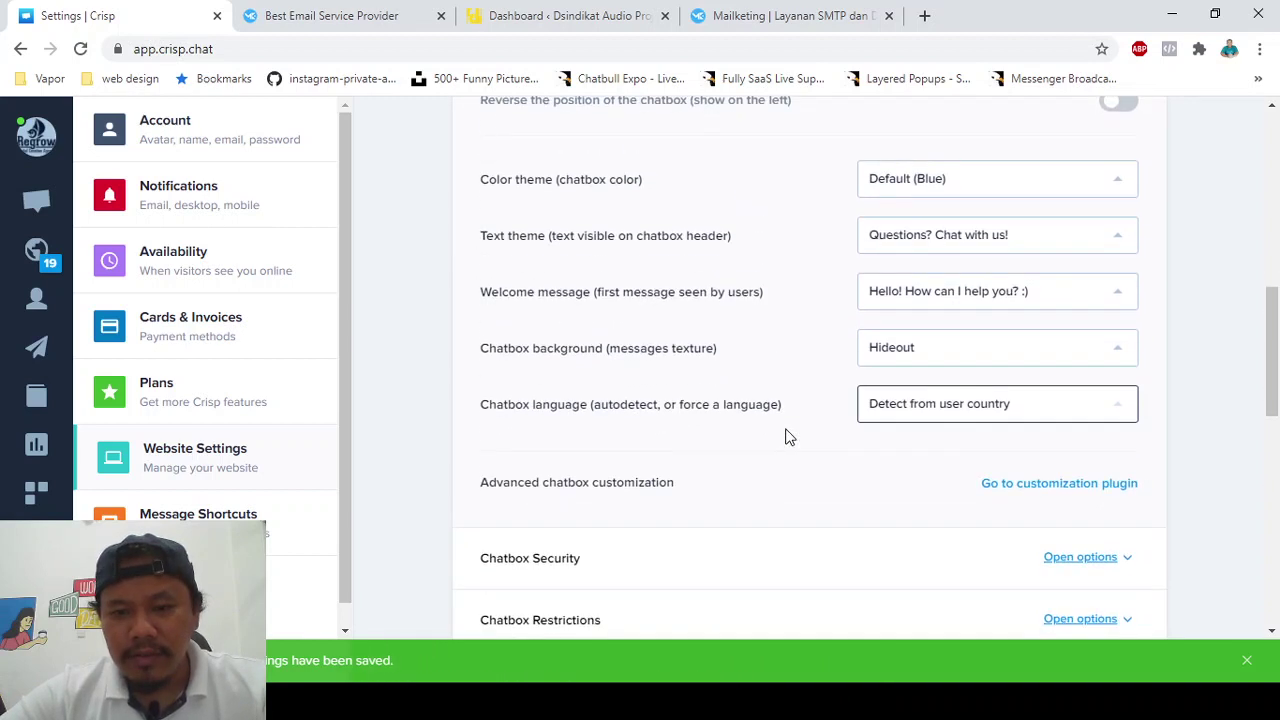
{"action": "scroll", "coordinate": [787, 437], "scroll_direction": "up", "scroll_amount": 1}
{"action": "scroll", "coordinate": [786, 434], "scroll_direction": "down", "scroll_amount": 1}
{"action": "scroll", "coordinate": [750, 395], "scroll_direction": "down", "scroll_amount": 1}
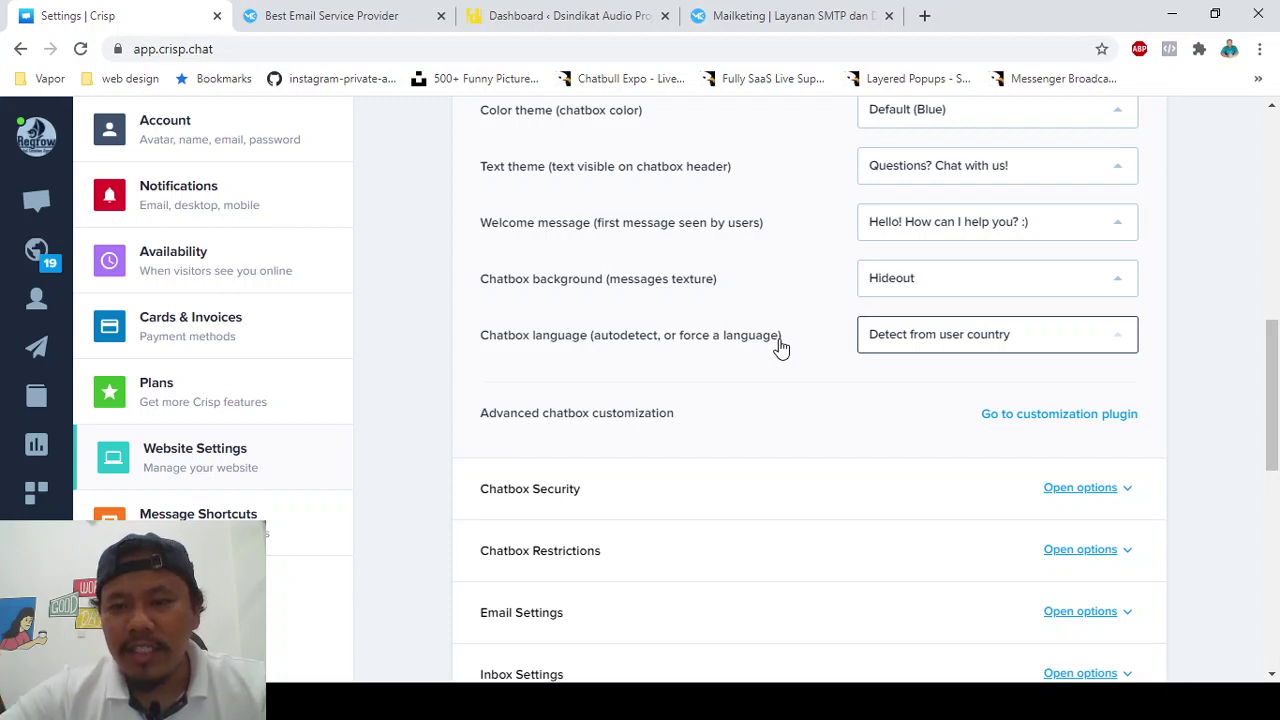
{"action": "left_click", "coordinate": [899, 342]}
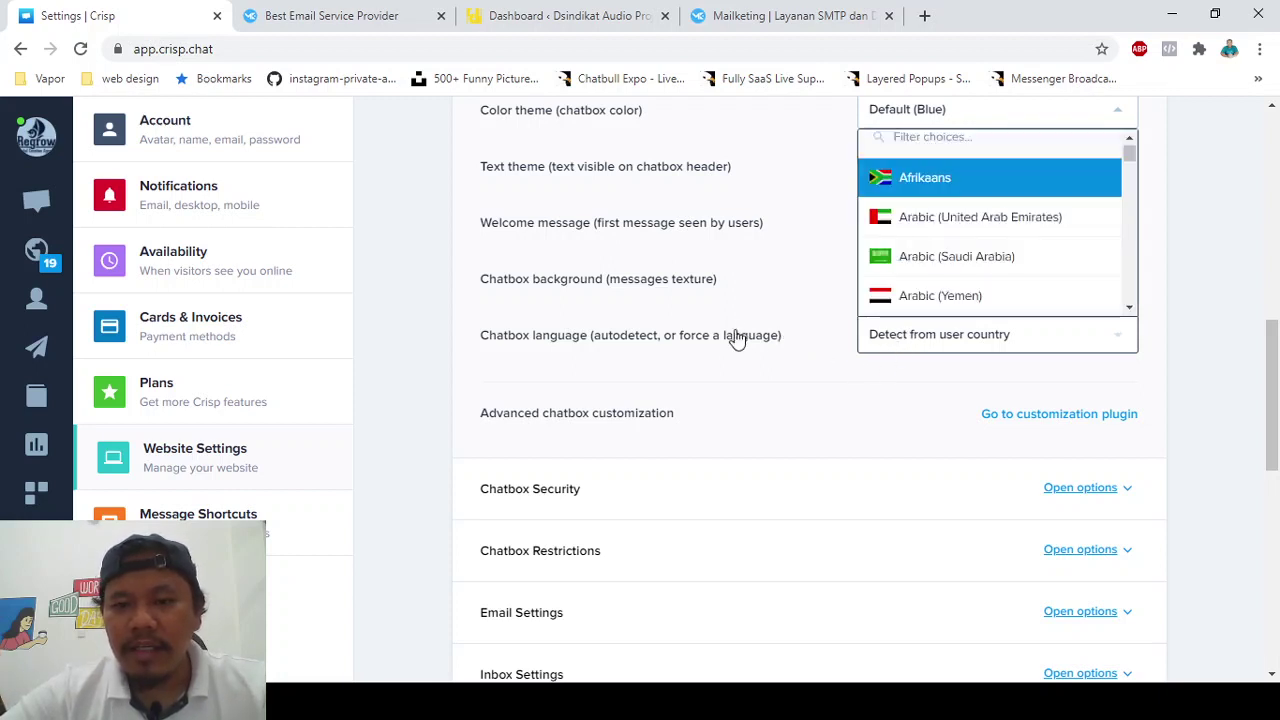
{"action": "left_click", "coordinate": [1229, 359]}
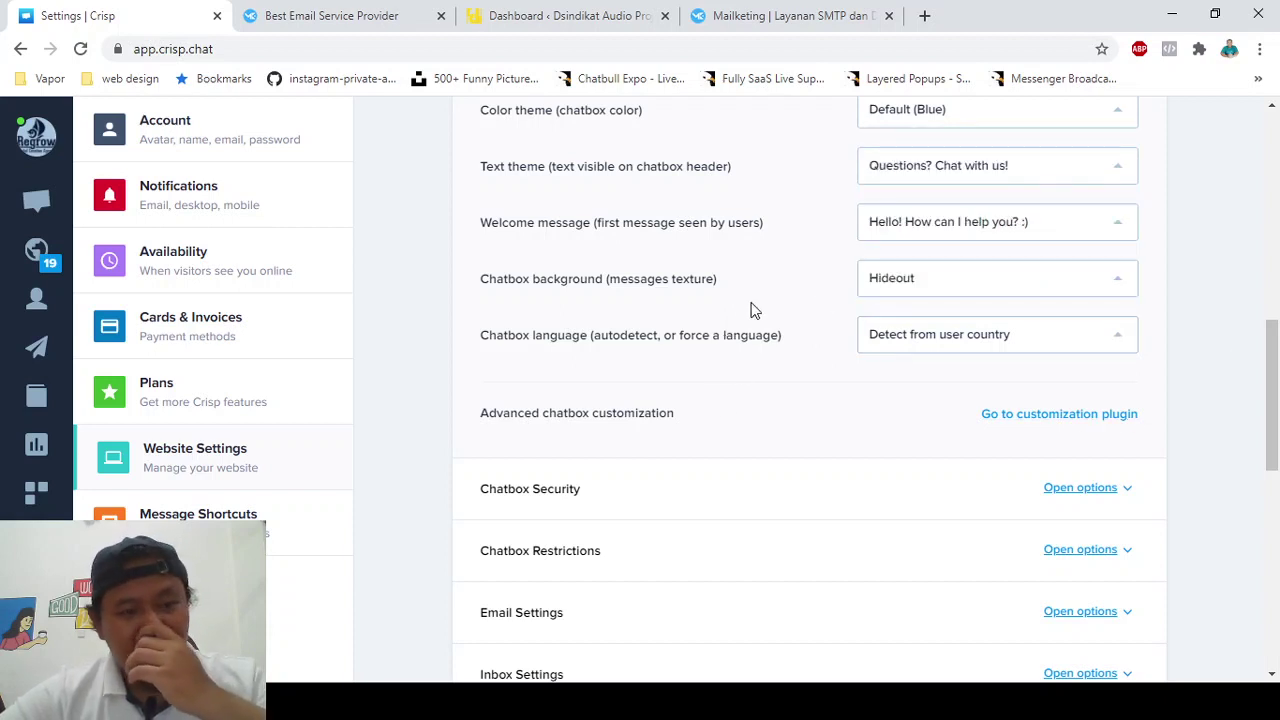
- Scroll through the regrow.id settings, then switch to the Dsindikat Audio Project WordPress dashboard
{"action": "scroll", "coordinate": [754, 310], "scroll_direction": "down", "scroll_amount": 1}
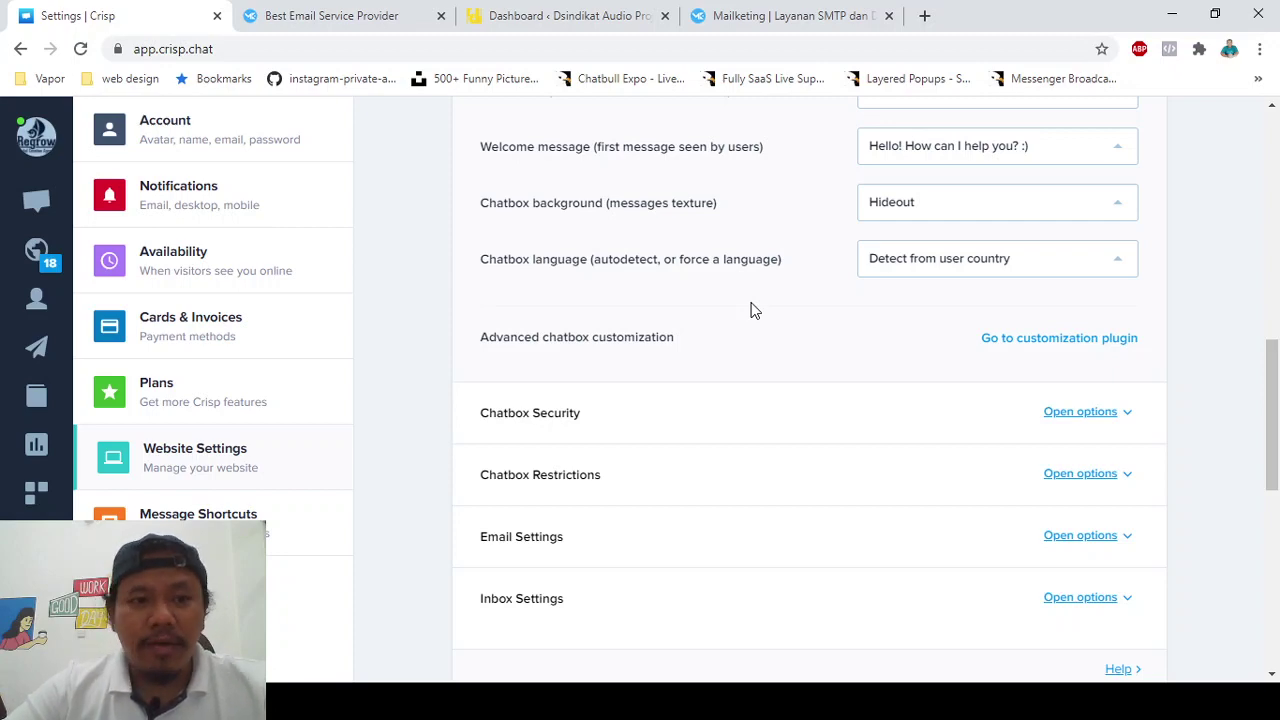
{"action": "scroll", "coordinate": [754, 310], "scroll_direction": "down", "scroll_amount": 1}
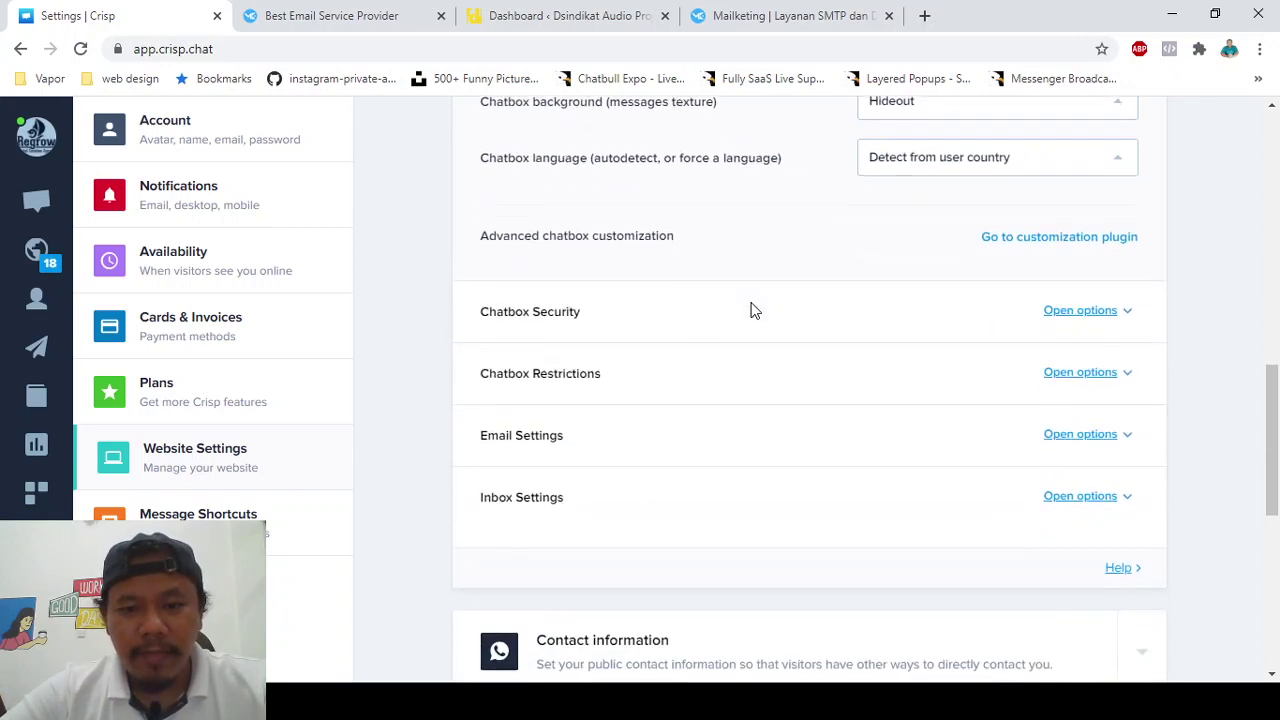
{"action": "scroll", "coordinate": [754, 310], "scroll_direction": "down", "scroll_amount": 6}
{"action": "scroll", "coordinate": [754, 310], "scroll_direction": "up", "scroll_amount": 15}
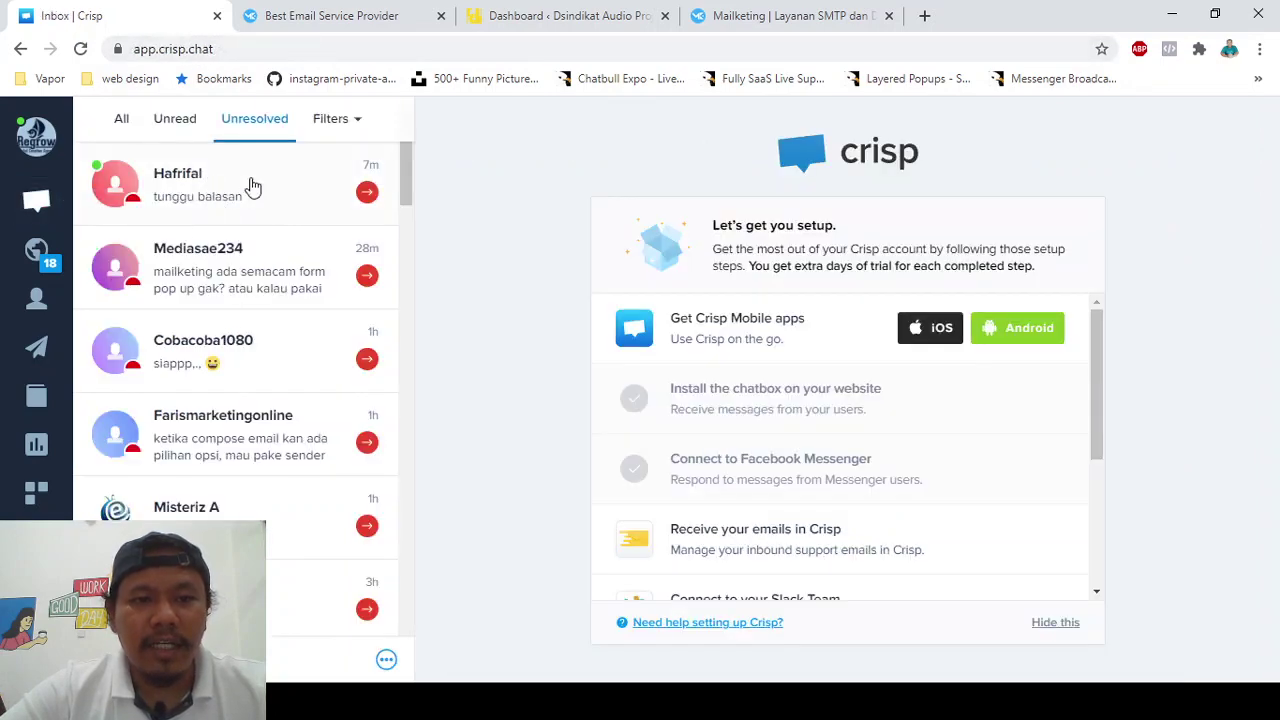
{"action": "scroll", "coordinate": [243, 377], "scroll_direction": "down", "scroll_amount": 2}
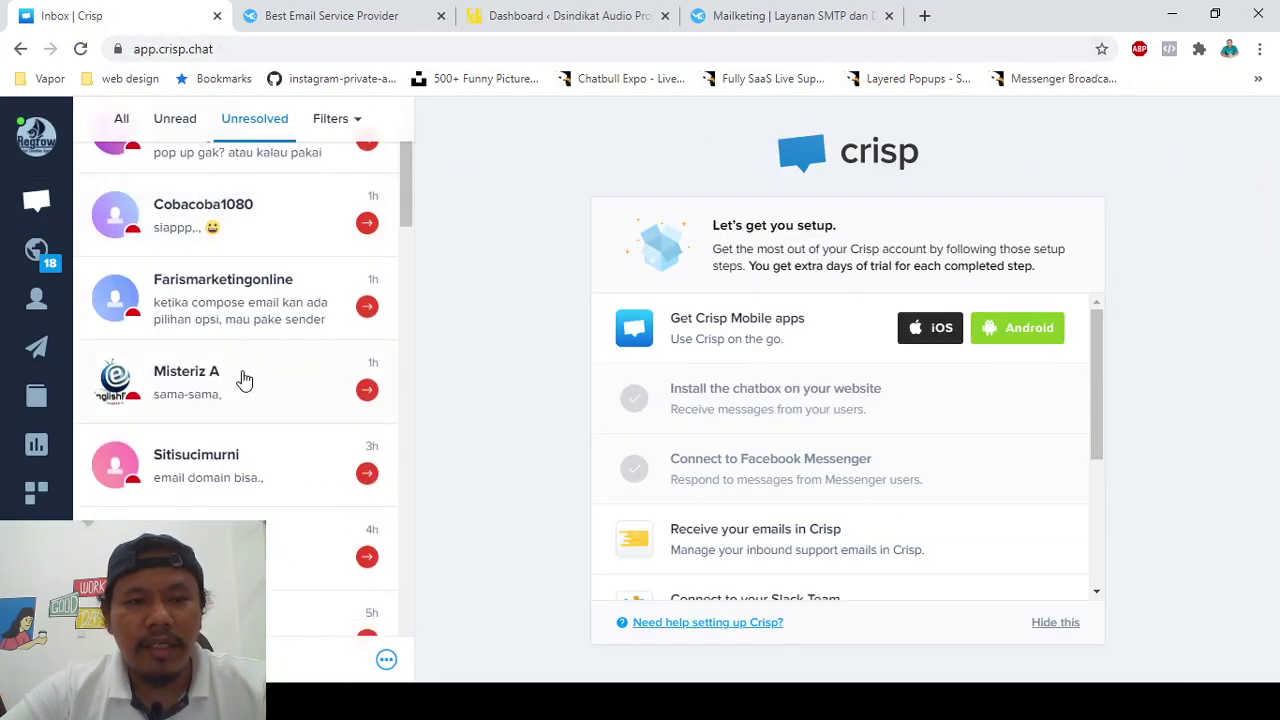
{"action": "scroll", "coordinate": [243, 377], "scroll_direction": "up", "scroll_amount": 2}
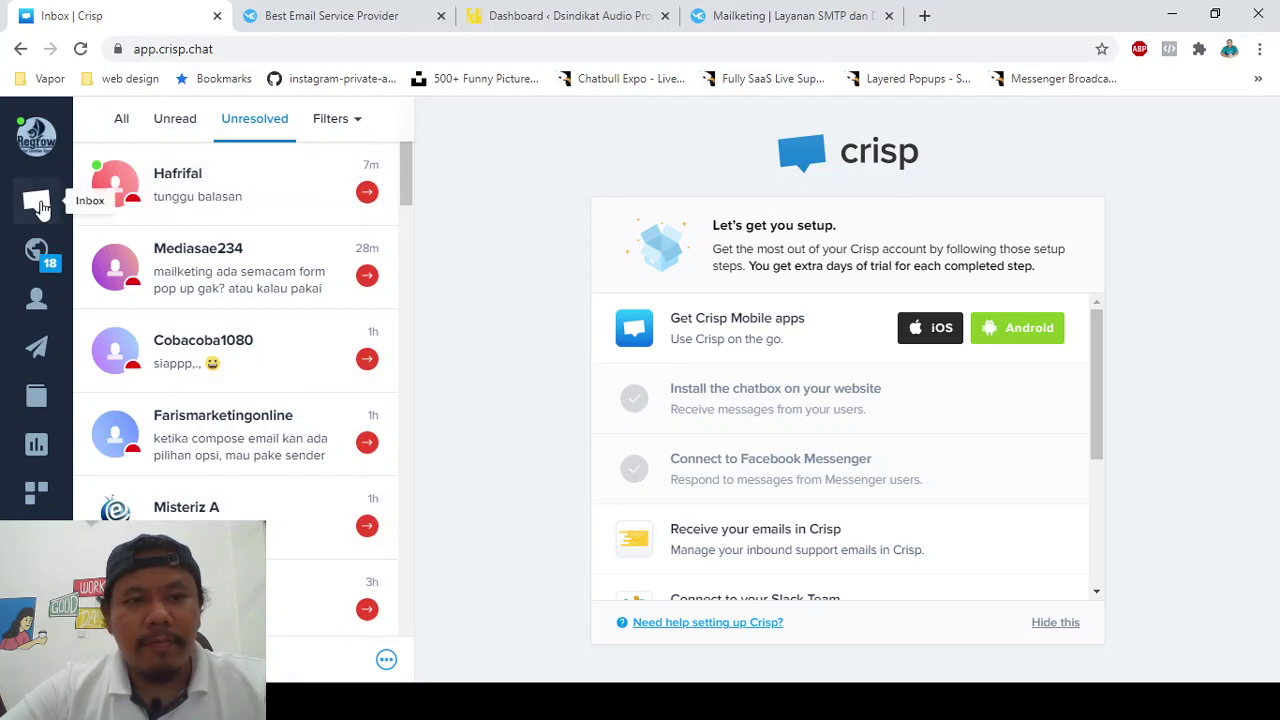
{"action": "scroll", "coordinate": [214, 477], "scroll_direction": "down", "scroll_amount": 1}
{"action": "scroll", "coordinate": [218, 480], "scroll_direction": "up", "scroll_amount": 1}
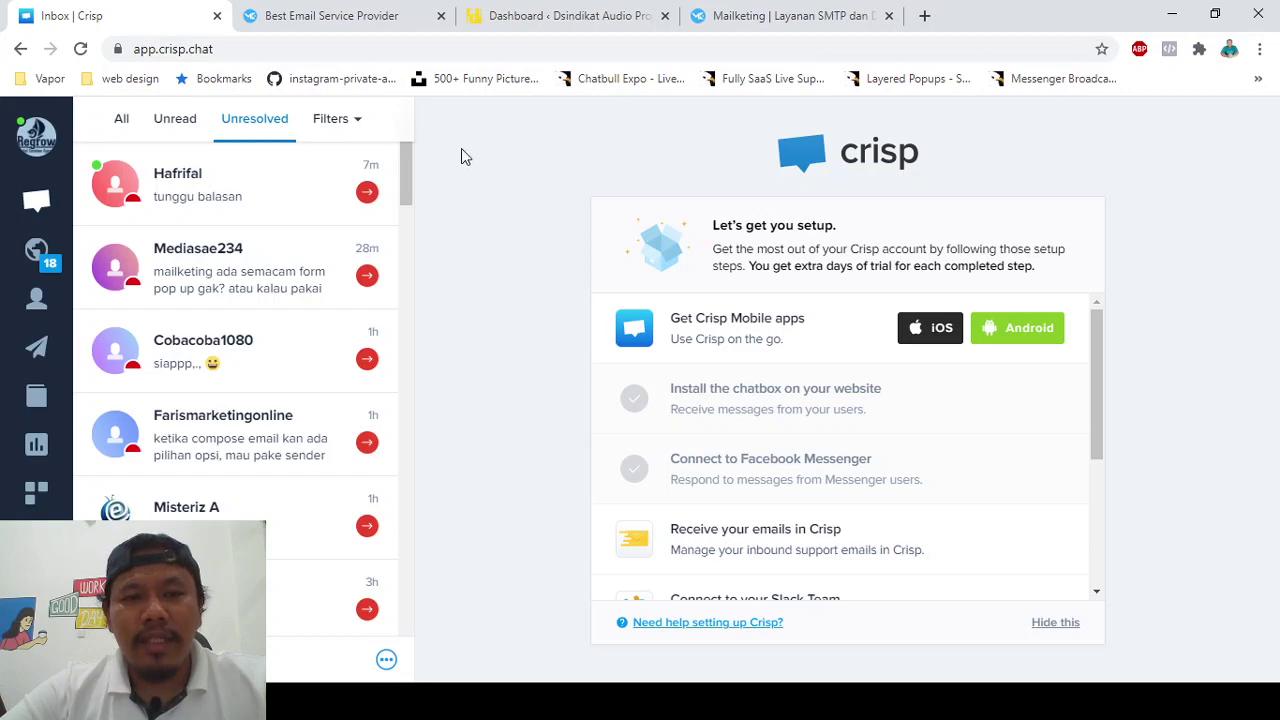
{"action": "left_click", "coordinate": [533, 10]}
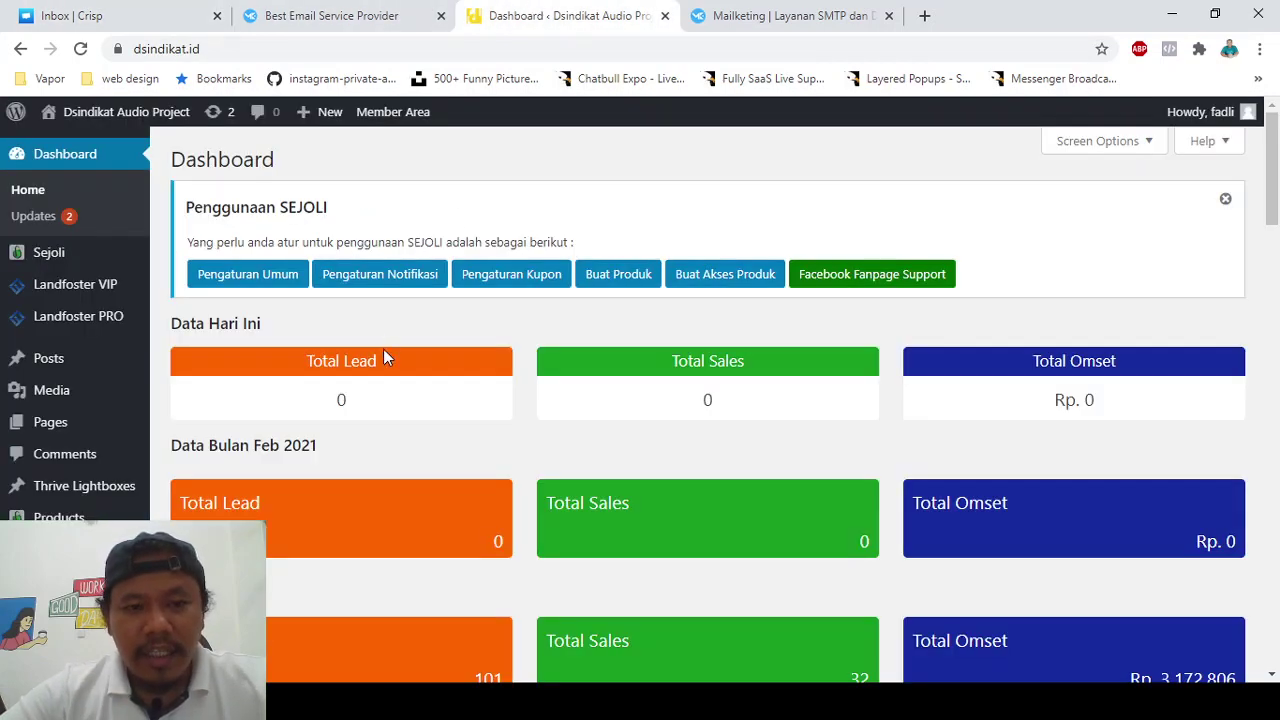
- Search the plugin directory for 'crisp' and install Crisp Live Chat
{"action": "scroll", "coordinate": [383, 349], "scroll_direction": "down", "scroll_amount": 3}
{"action": "scroll", "coordinate": [349, 362], "scroll_direction": "down", "scroll_amount": 1}
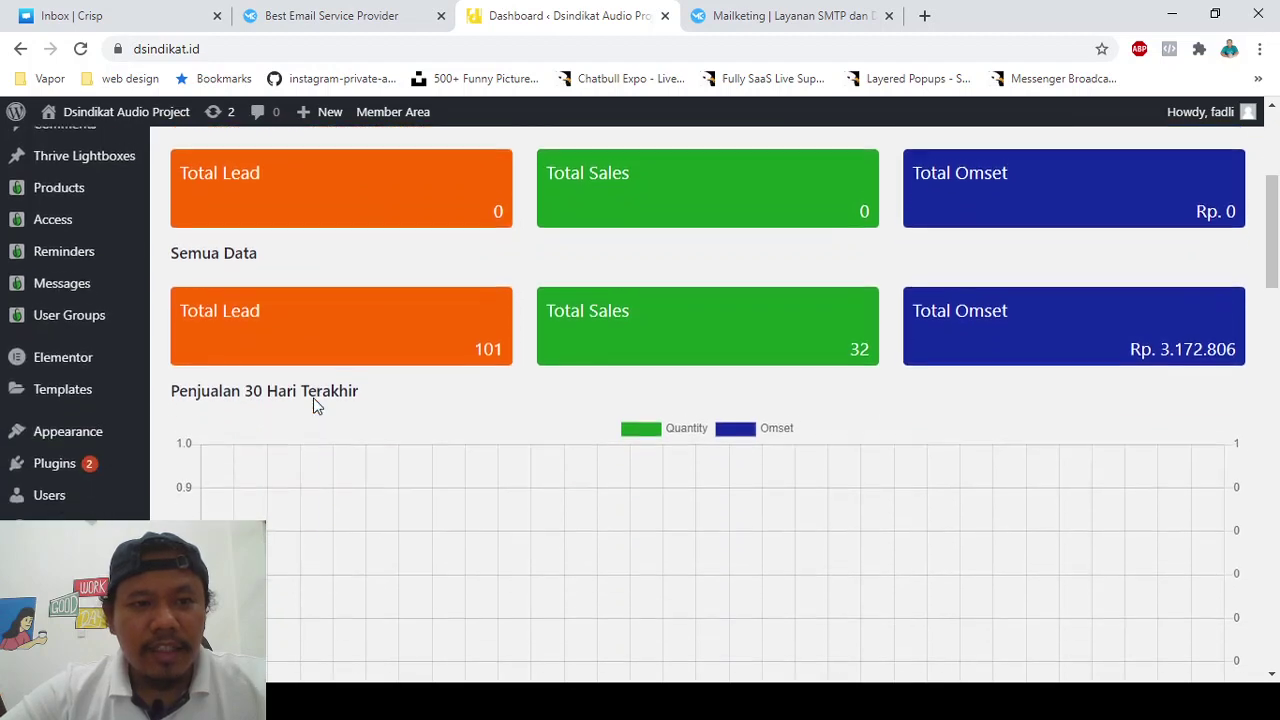
{"action": "scroll", "coordinate": [290, 360], "scroll_direction": "down", "scroll_amount": 1}
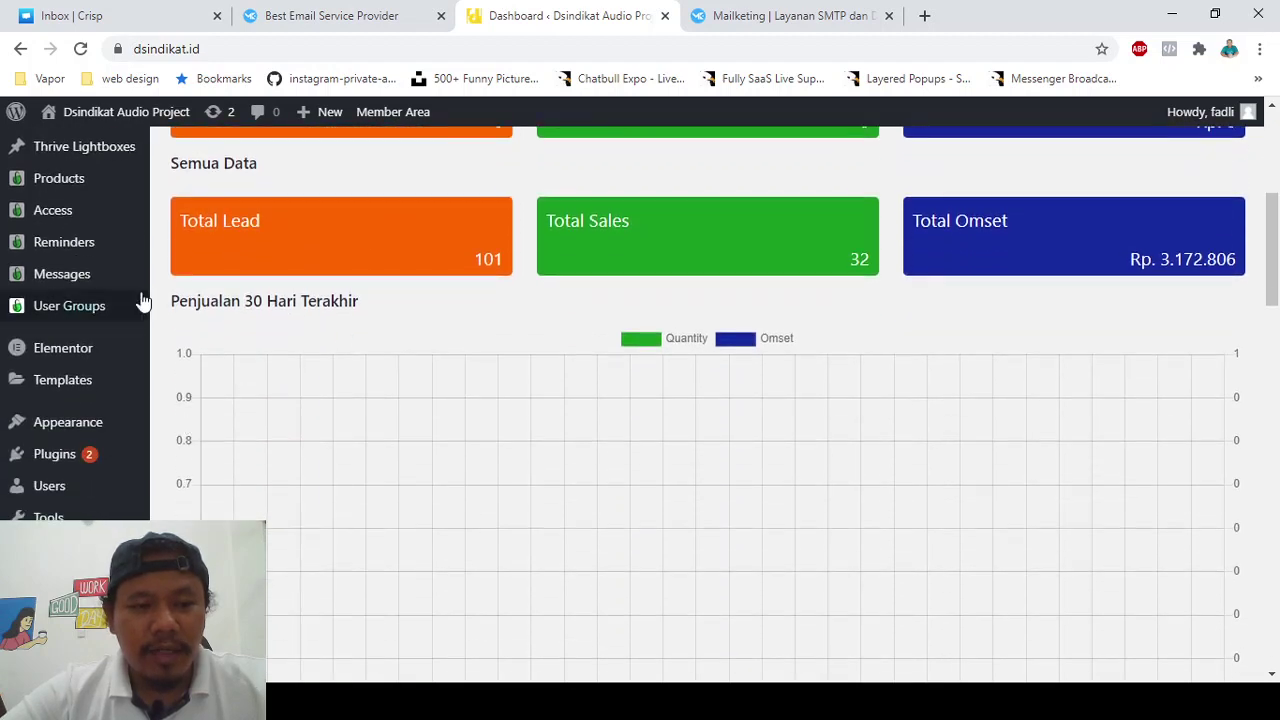
{"action": "mouse_move", "coordinate": [93, 455]}
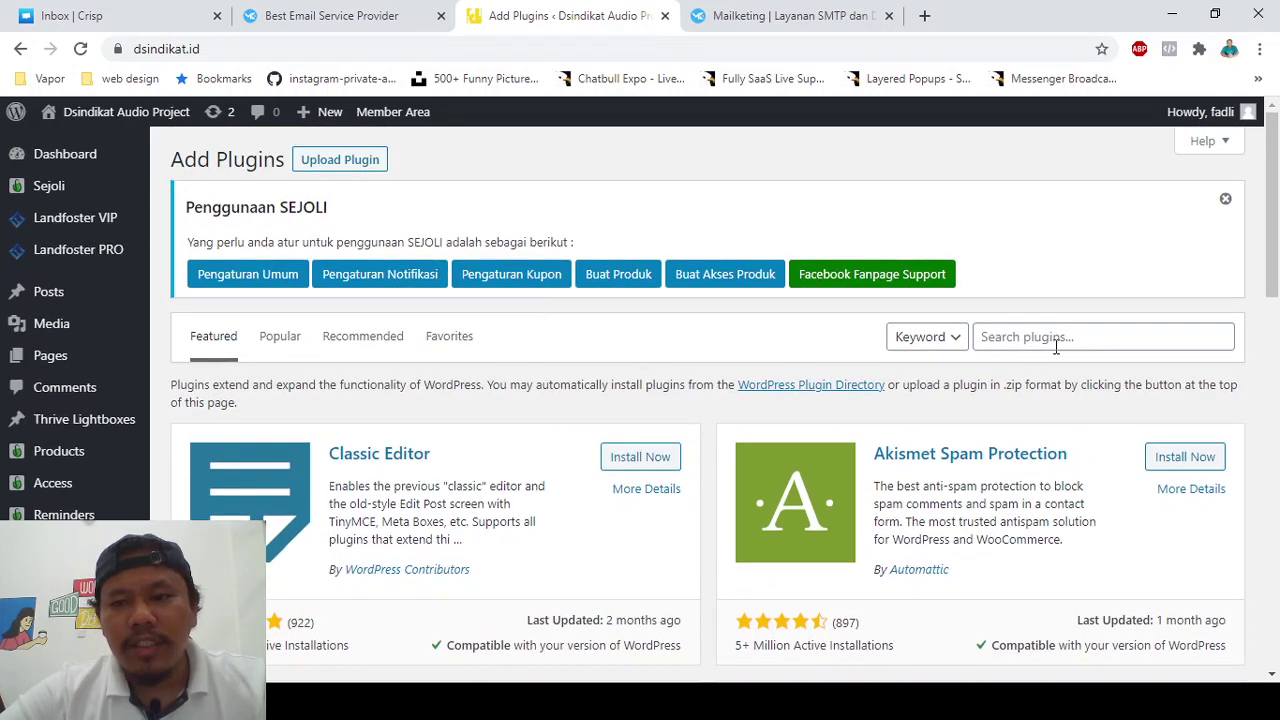
{"action": "left_click", "coordinate": [1055, 347]}
{"action": "type", "text": "c"}
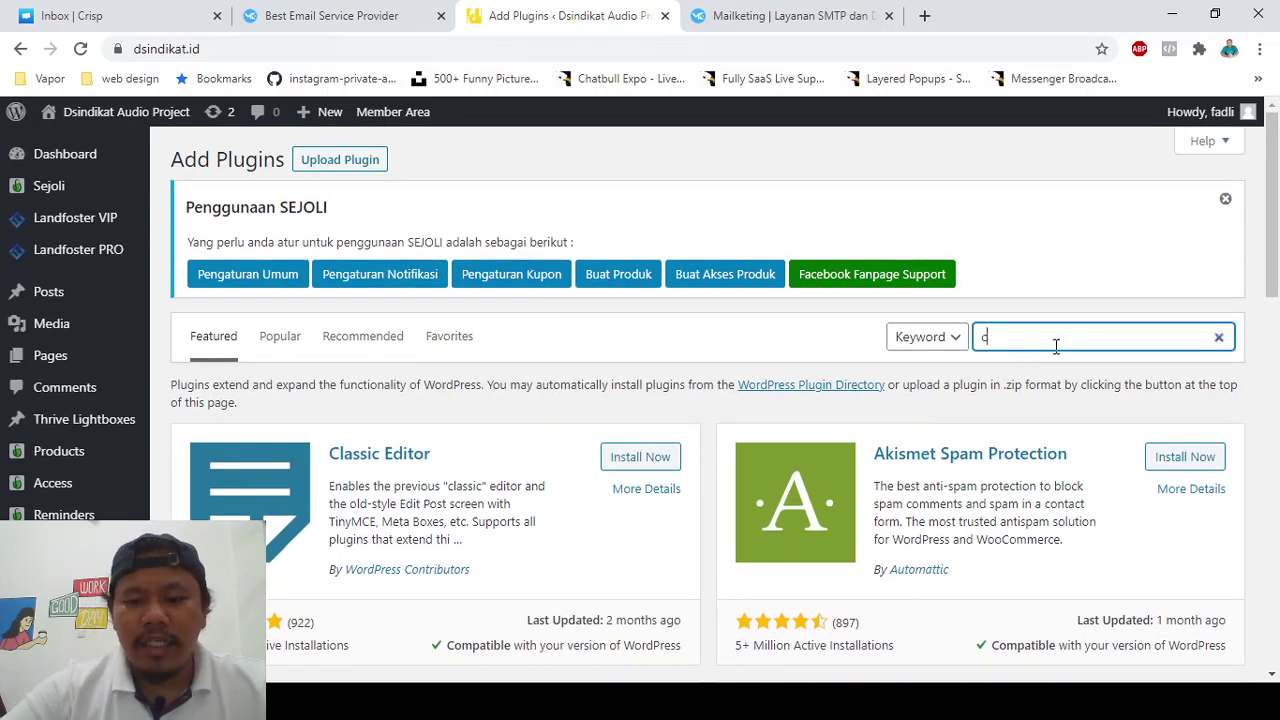
{"action": "type", "text": "risp"}
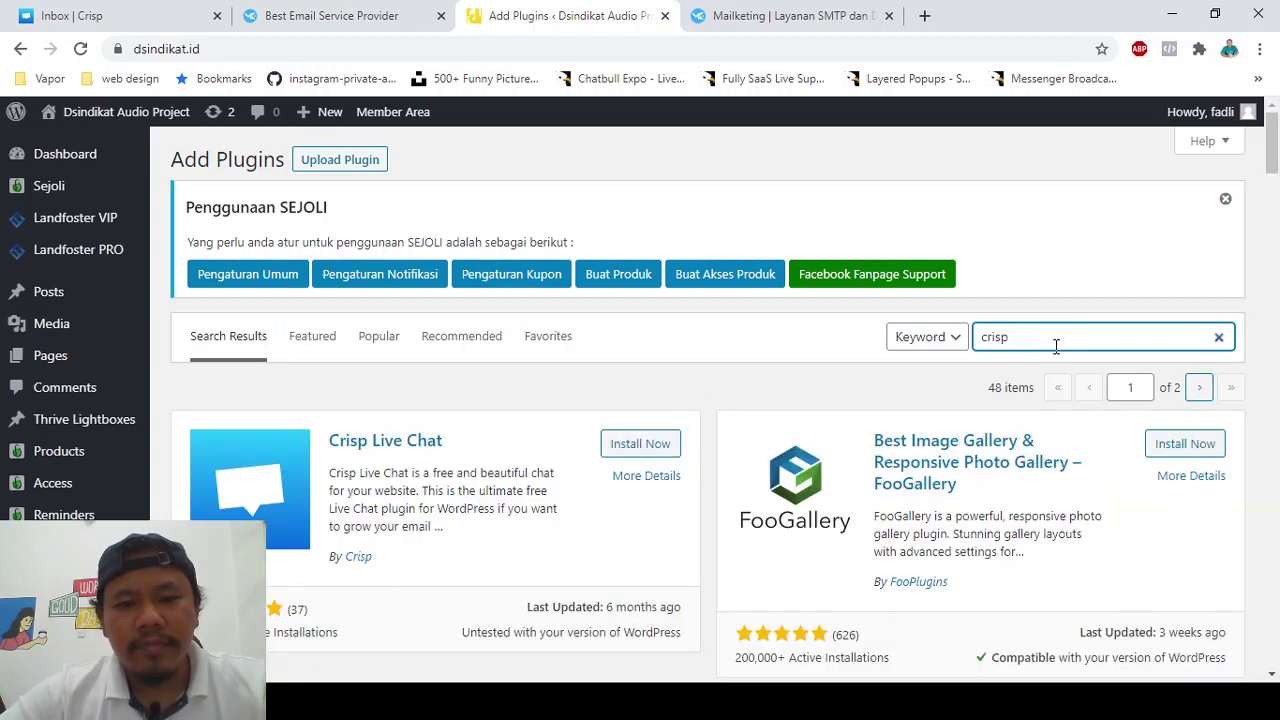
{"action": "left_click", "coordinate": [616, 446]}
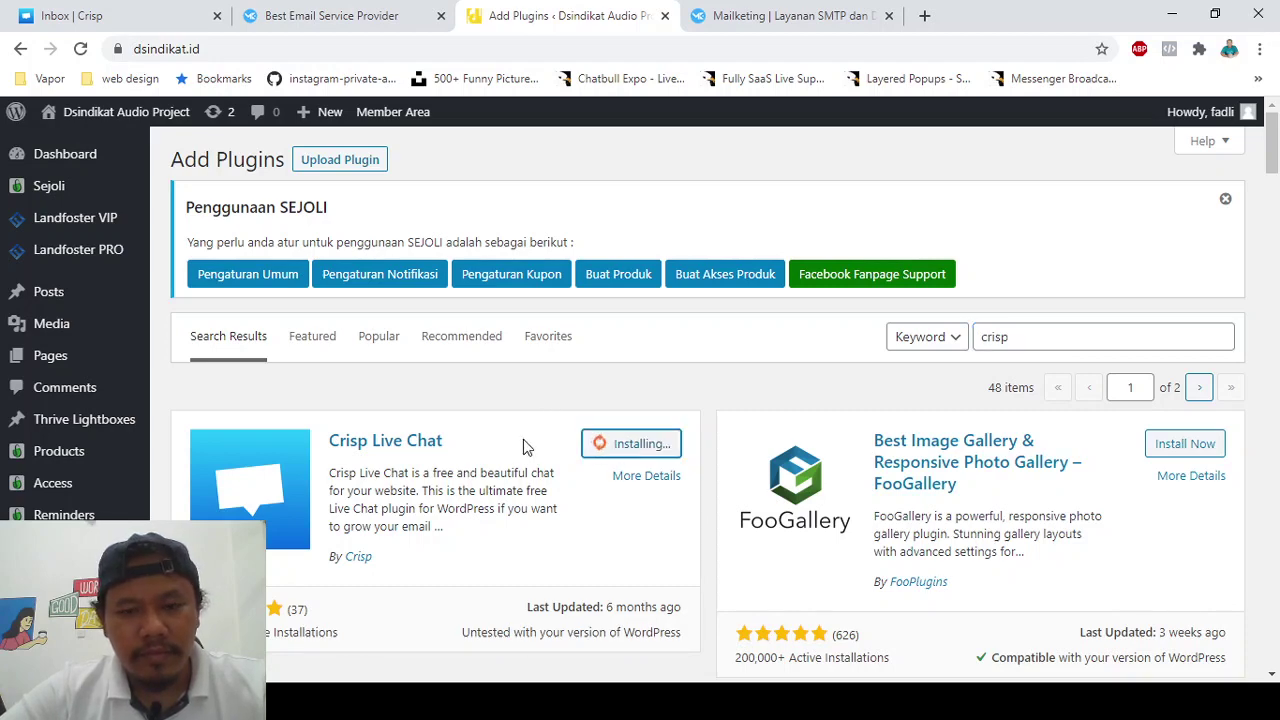
- Activate the newly installed Crisp Live Chat plugin
{"action": "scroll", "coordinate": [504, 477], "scroll_direction": "down", "scroll_amount": 1}
{"action": "scroll", "coordinate": [529, 436], "scroll_direction": "up", "scroll_amount": 1}
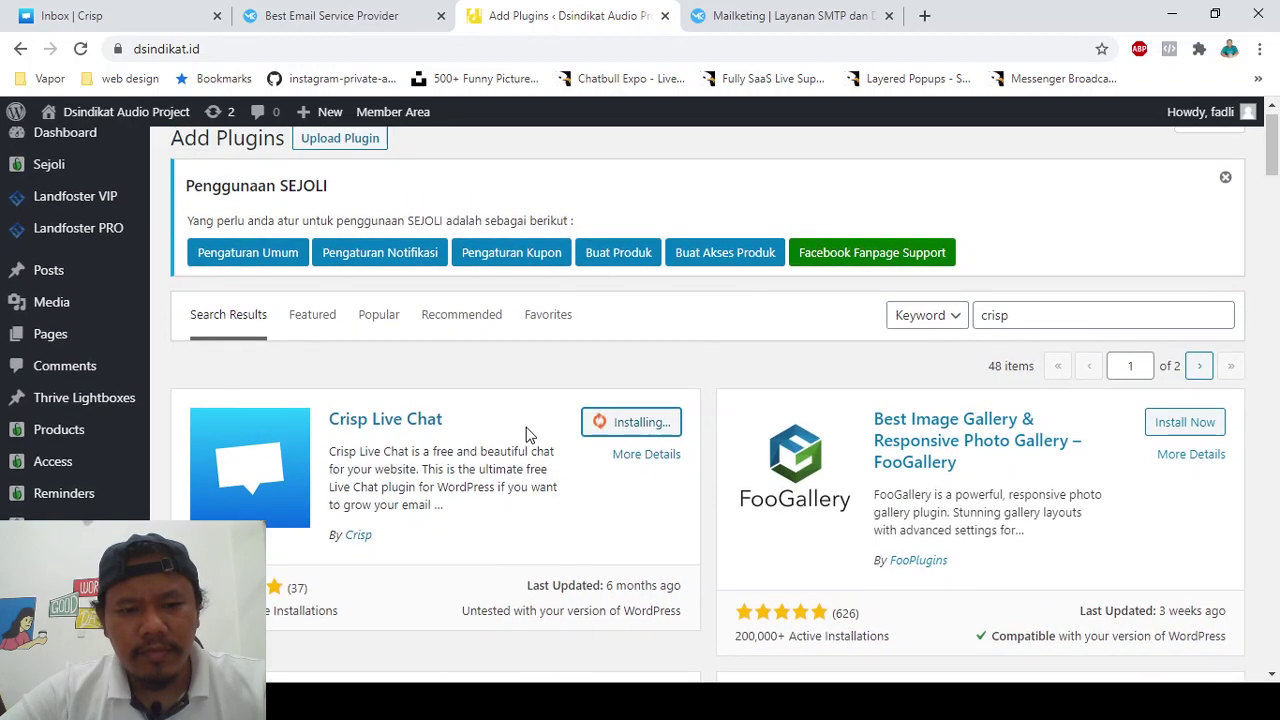
{"action": "scroll", "coordinate": [520, 455], "scroll_direction": "down", "scroll_amount": 1}
{"action": "scroll", "coordinate": [509, 480], "scroll_direction": "up", "scroll_amount": 1}
{"action": "scroll", "coordinate": [509, 480], "scroll_direction": "down", "scroll_amount": 1}
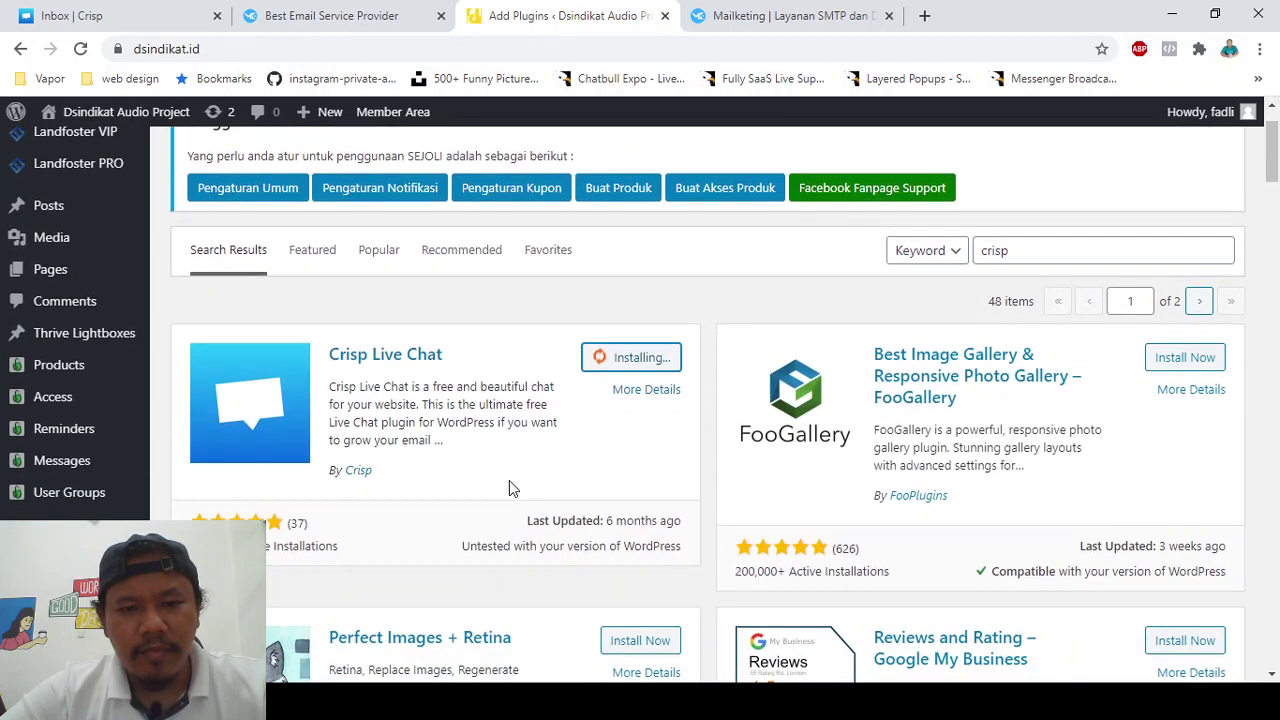
{"action": "scroll", "coordinate": [509, 480], "scroll_direction": "down", "scroll_amount": 1}
{"action": "scroll", "coordinate": [509, 480], "scroll_direction": "up", "scroll_amount": 1}
{"action": "scroll", "coordinate": [509, 463], "scroll_direction": "down", "scroll_amount": 1}
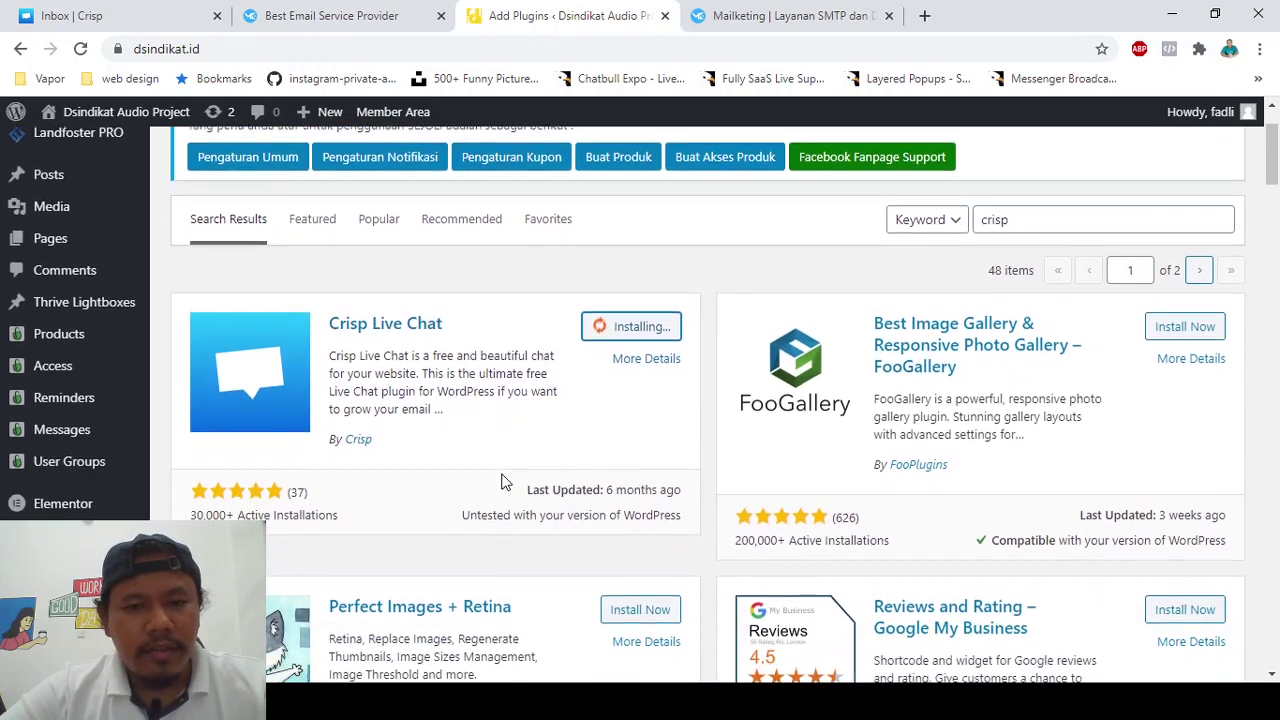
{"action": "scroll", "coordinate": [507, 480], "scroll_direction": "up", "scroll_amount": 1}
{"action": "scroll", "coordinate": [507, 480], "scroll_direction": "down", "scroll_amount": 1}
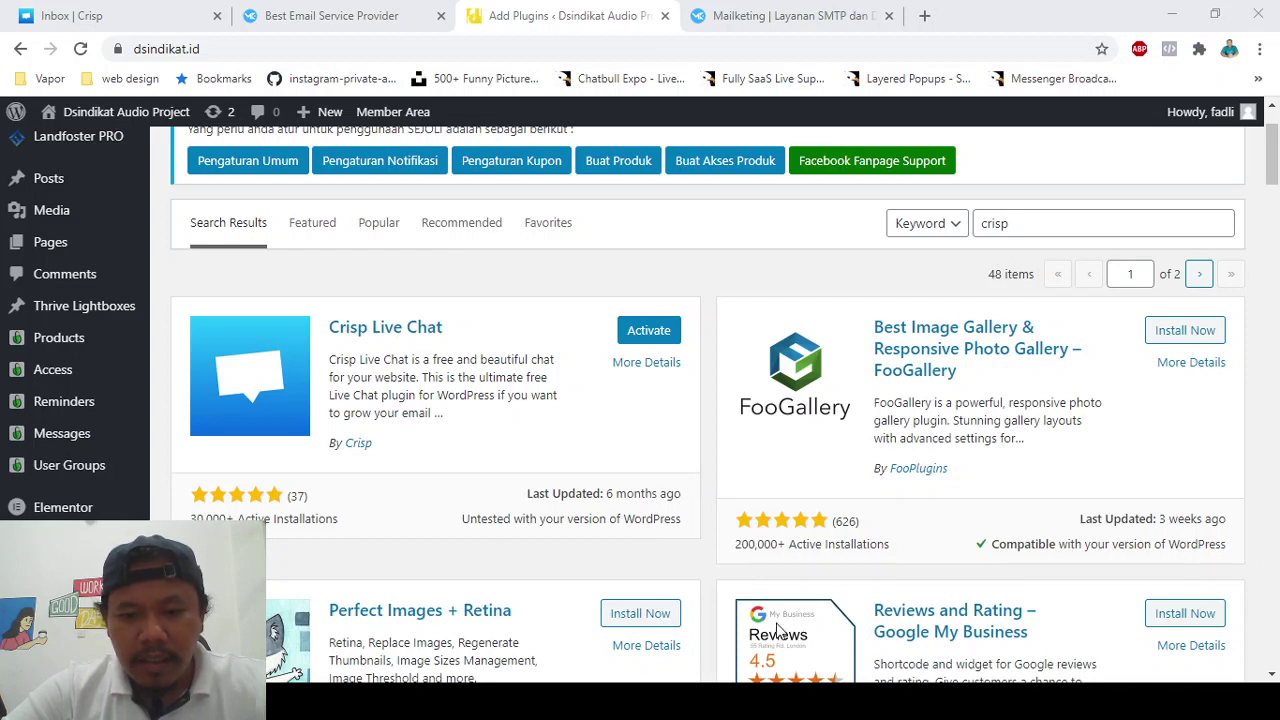
{"action": "left_click", "coordinate": [658, 338]}
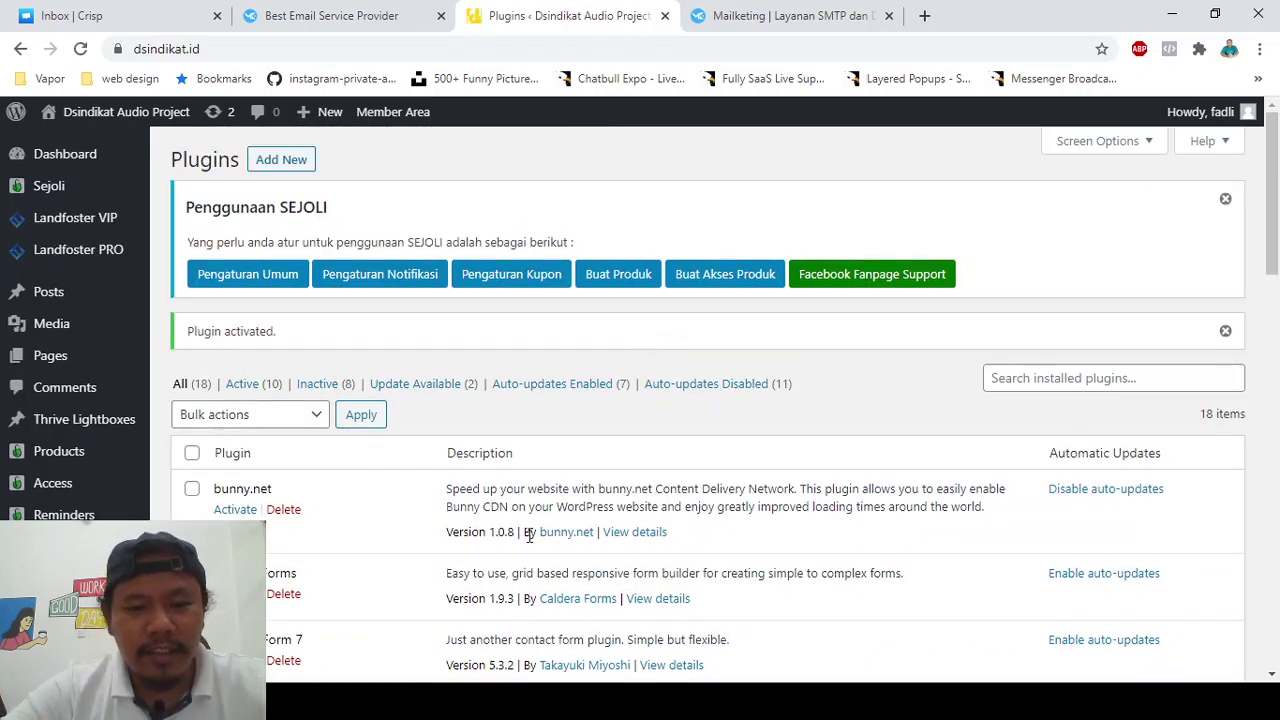
- On the Crisp Settings page, choose Reconfigure to reopen the 'Link Crisp with Wordpress' authorization
{"action": "scroll", "coordinate": [529, 528], "scroll_direction": "down", "scroll_amount": 3}
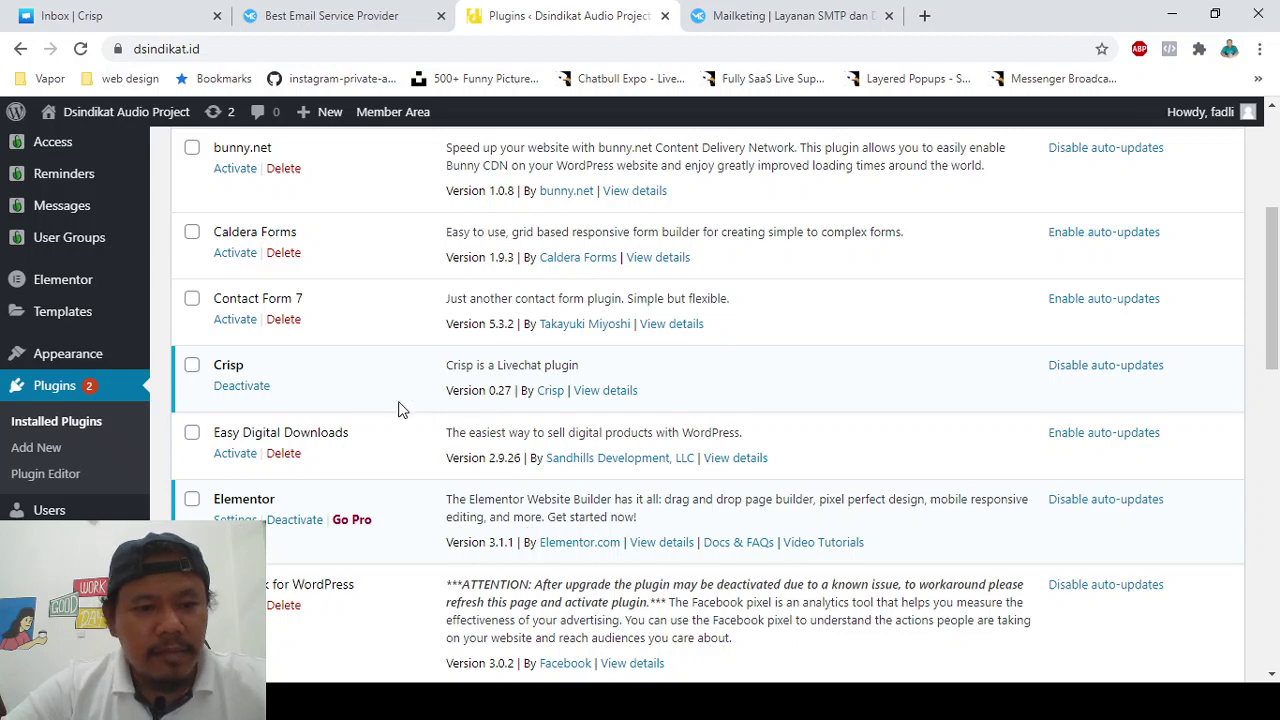
{"action": "scroll", "coordinate": [398, 409], "scroll_direction": "down", "scroll_amount": 2}
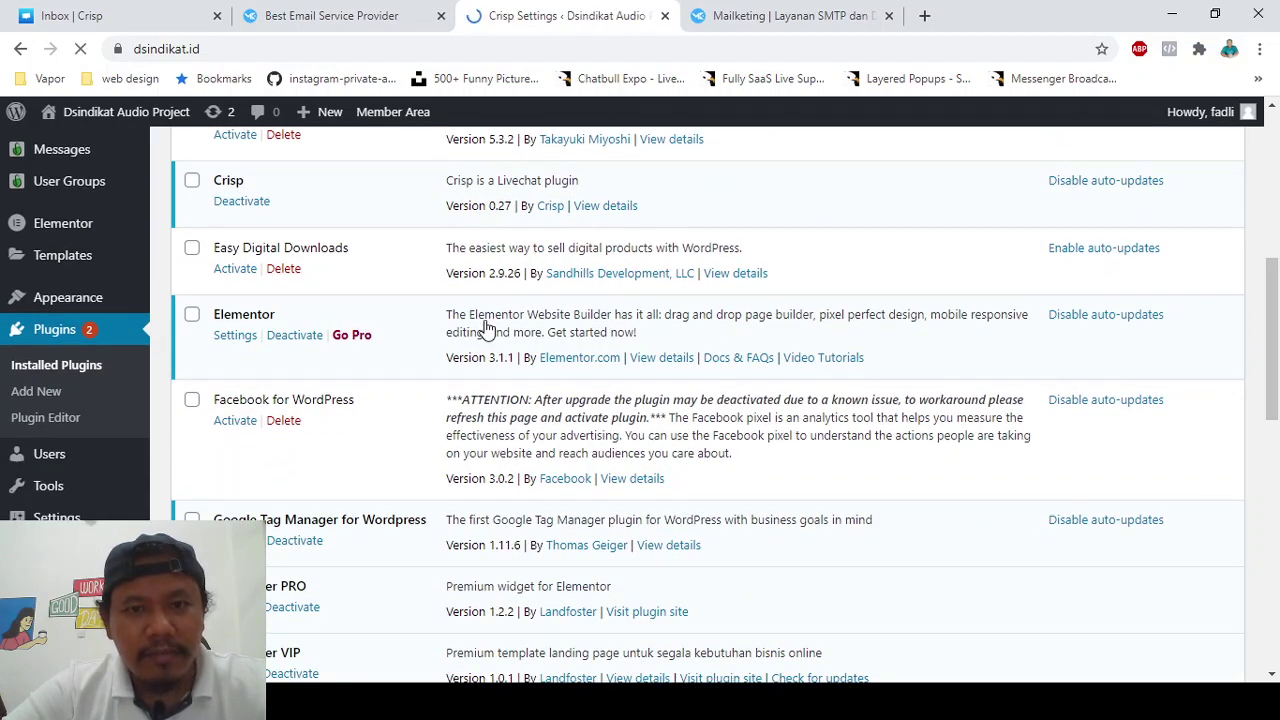
{"action": "scroll", "coordinate": [471, 443], "scroll_direction": "down", "scroll_amount": 1}
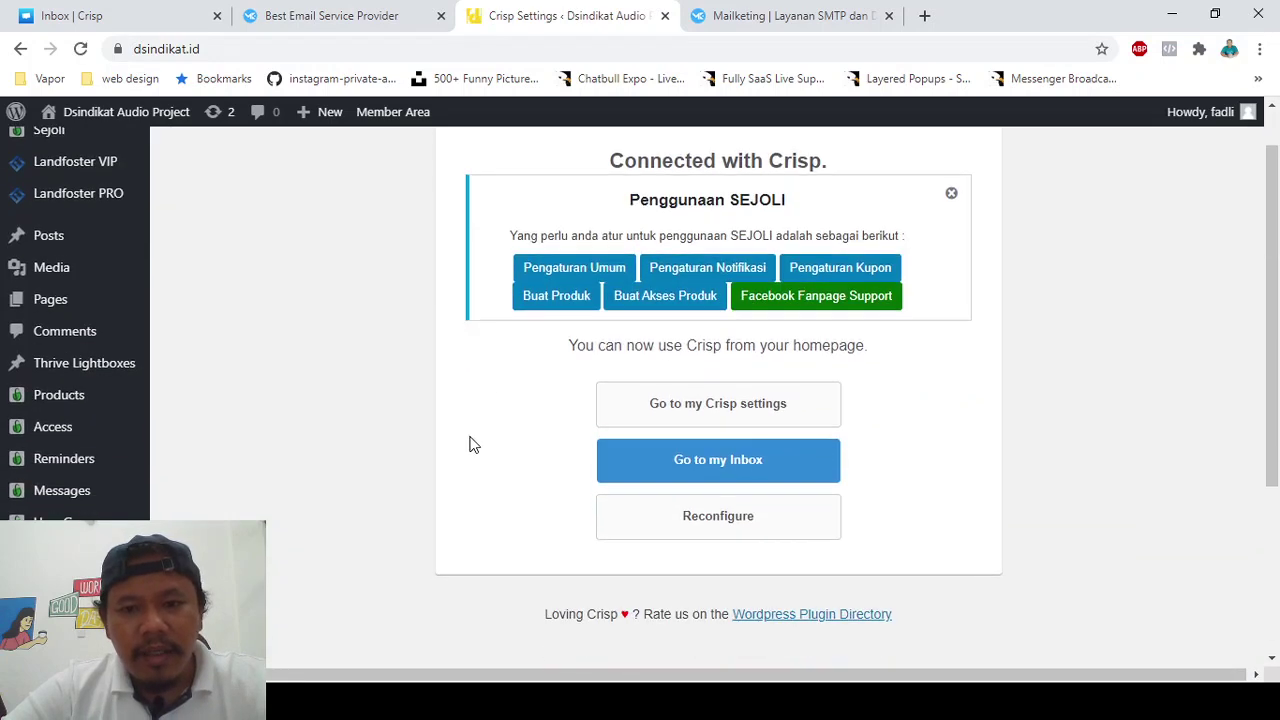
{"action": "scroll", "coordinate": [523, 494], "scroll_direction": "down", "scroll_amount": 1}
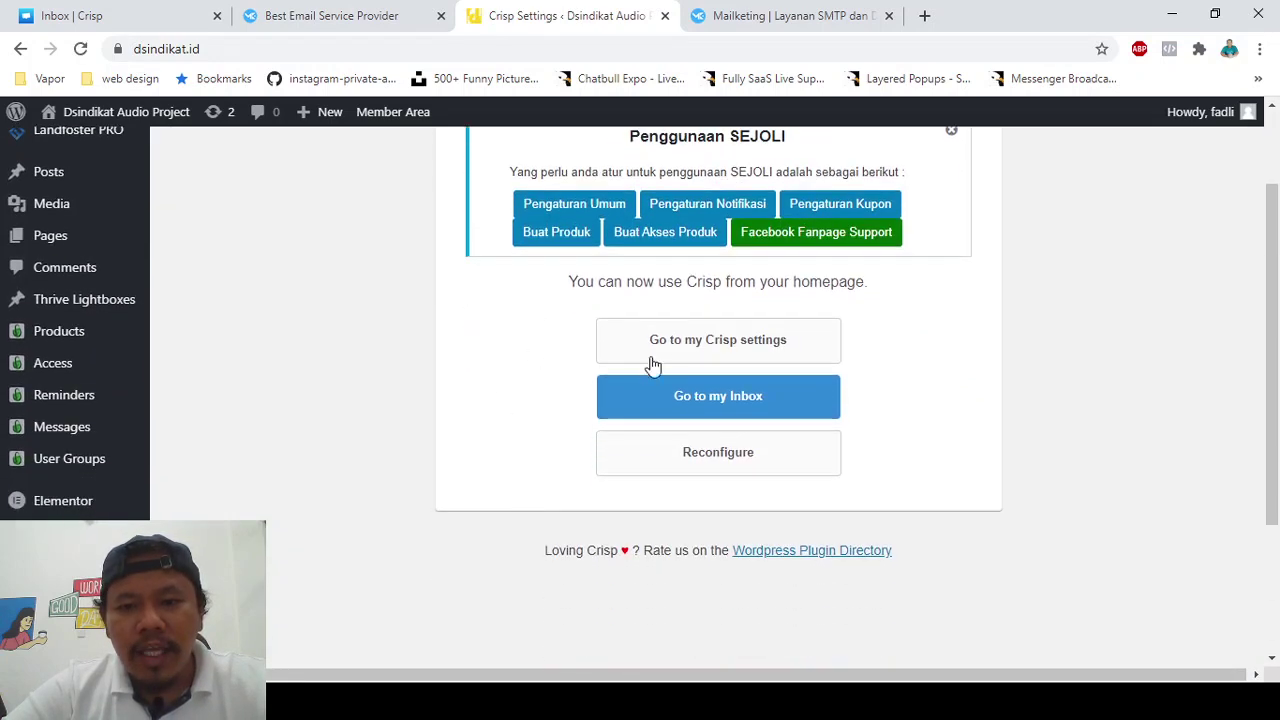
{"action": "left_click", "coordinate": [676, 455]}
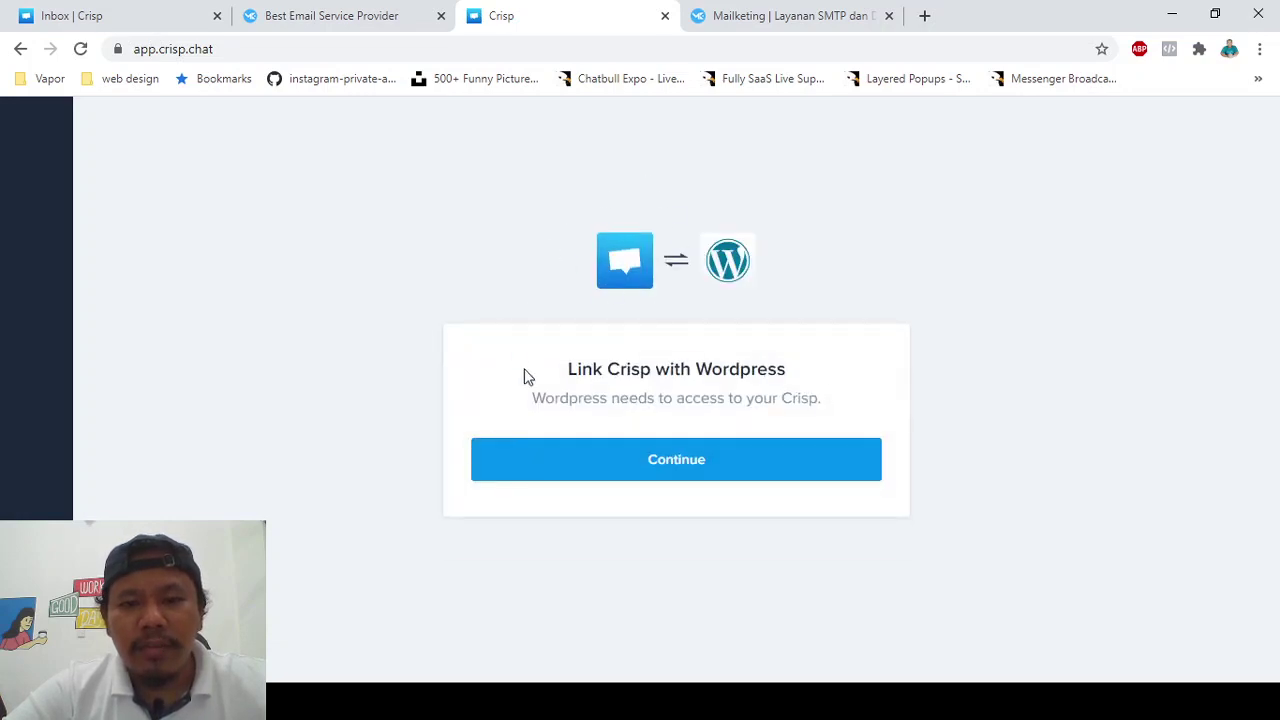
- Allow WordPress access to Crisp and select the regrow.id website, reaching 'Connected with Crisp'
{"action": "left_click", "coordinate": [625, 478]}
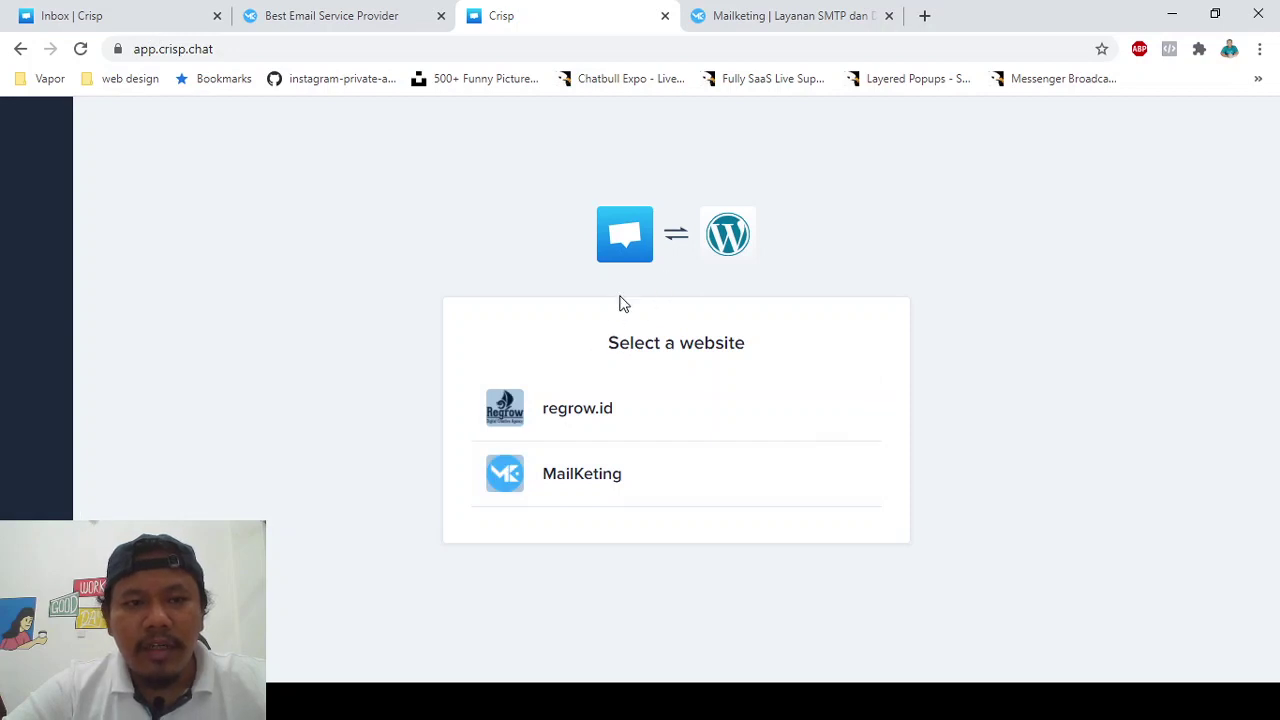
{"action": "left_click", "coordinate": [88, 10]}
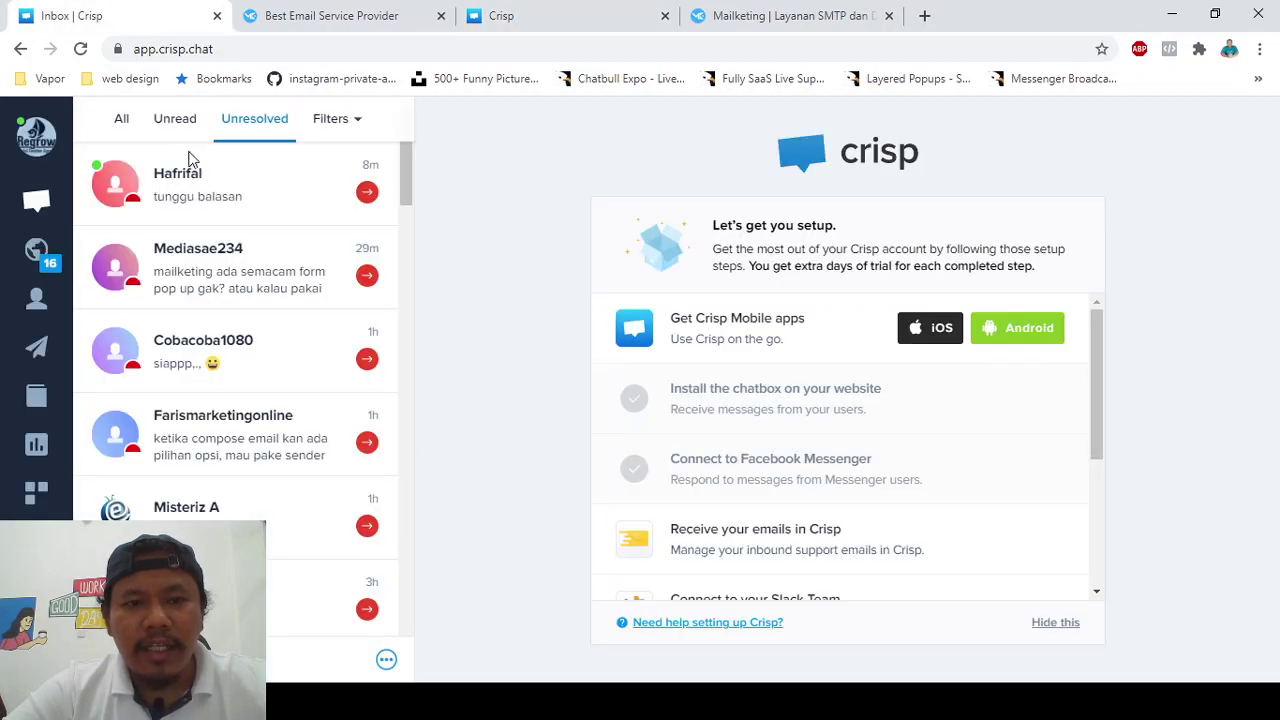
{"action": "left_click", "coordinate": [520, 14]}
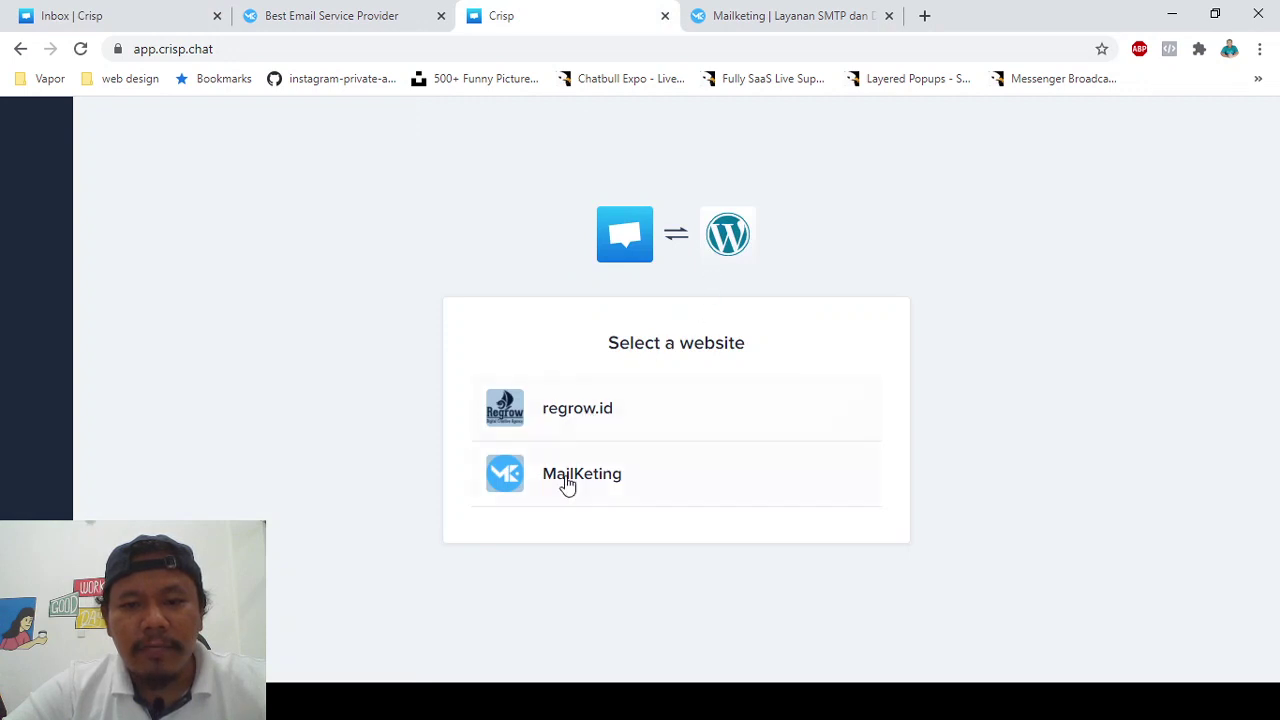
{"action": "left_click", "coordinate": [584, 424]}
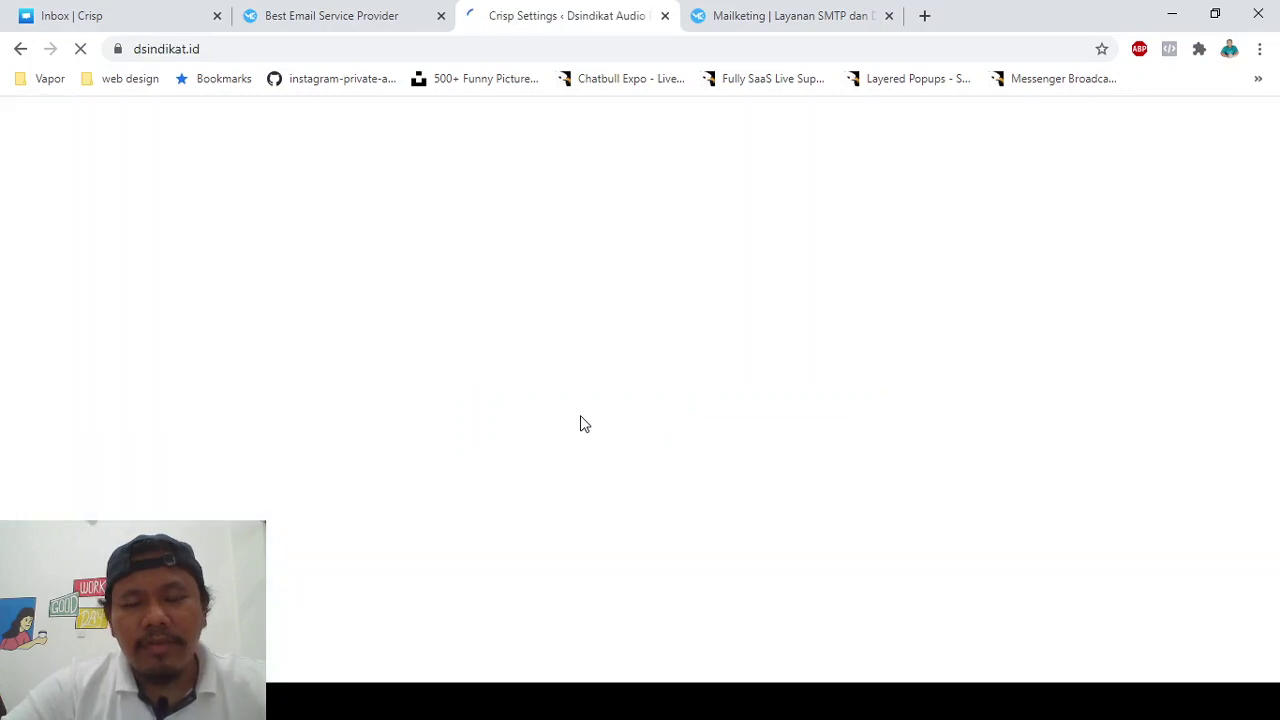
{"action": "scroll", "coordinate": [584, 424], "scroll_direction": "down", "scroll_amount": 2}
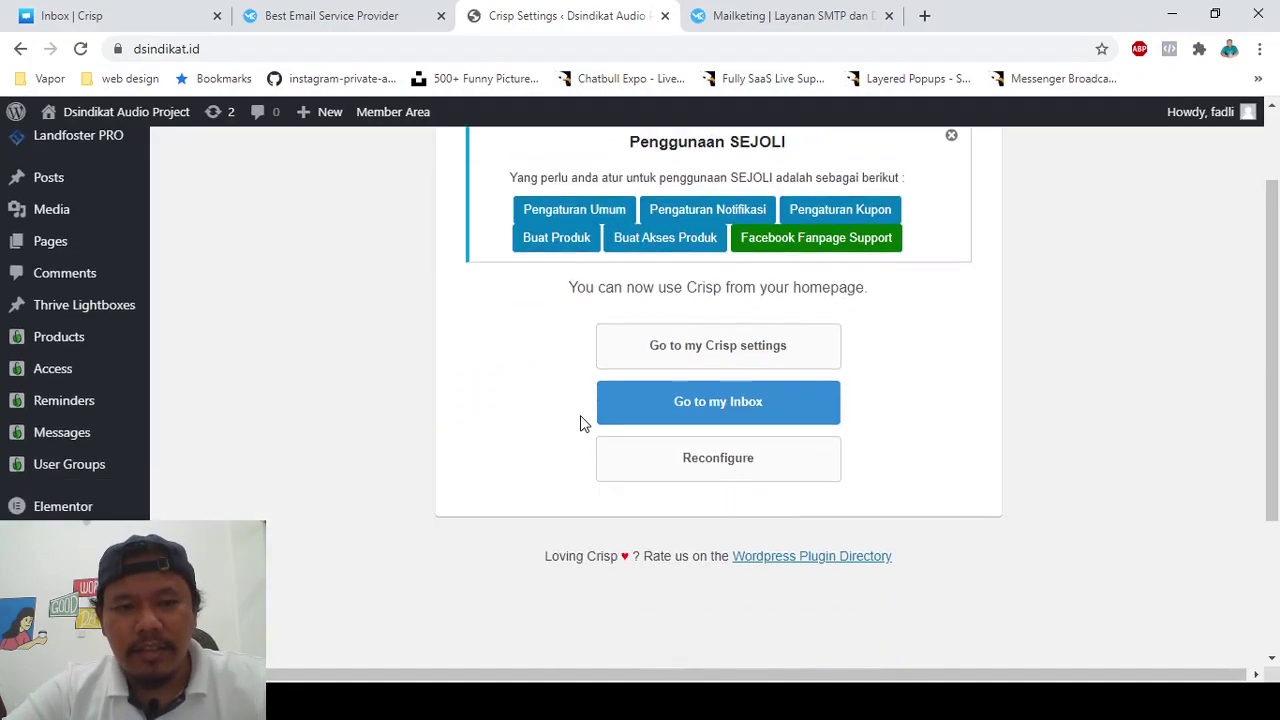
{"action": "scroll", "coordinate": [580, 415], "scroll_direction": "up", "scroll_amount": 3}
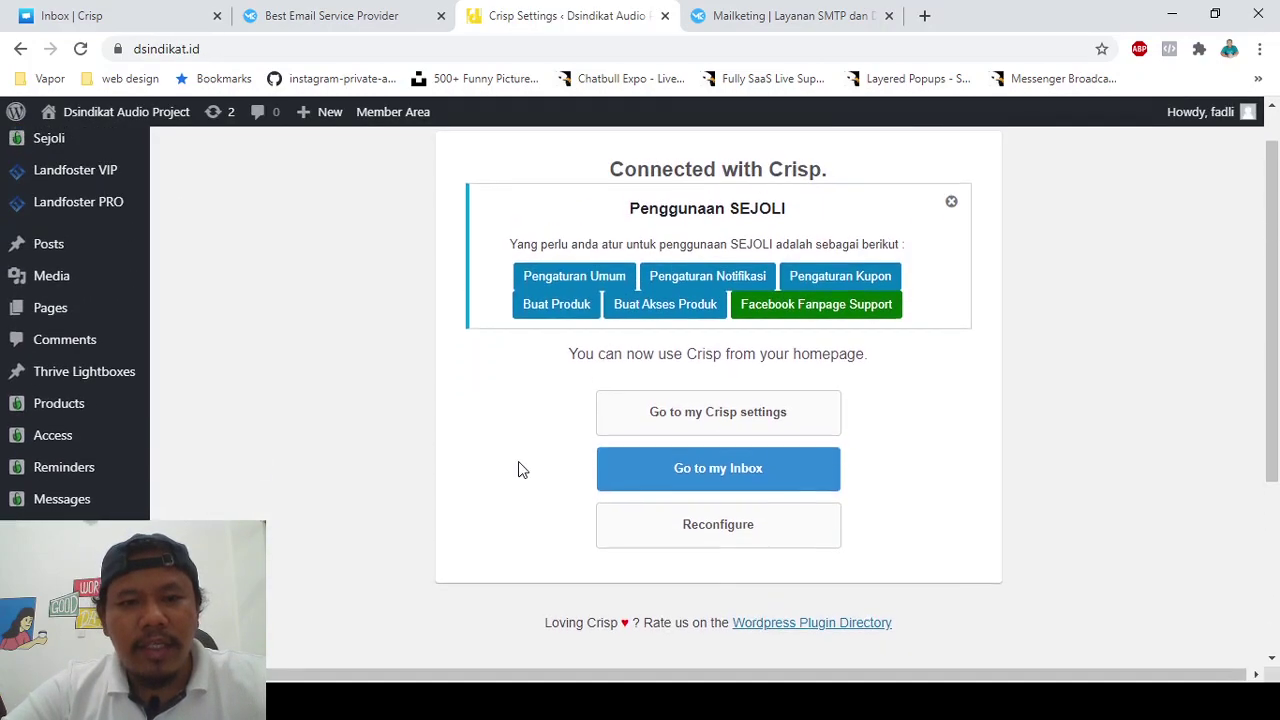
- Load the dsindikat.id homepage in a new browser tab
{"action": "left_click", "coordinate": [924, 15]}
{"action": "type", "text": "dsi"}
{"action": "key", "text": "End"}
{"action": "key", "text": "BackSpace"}
{"action": "key", "text": "BackSpace"}
{"action": "key", "text": "BackSpace"}
{"action": "key", "text": "BackSpace"}
{"action": "key", "text": "BackSpace"}
{"action": "key", "text": "BackSpace"}
{"action": "key", "text": "BackSpace"}
{"action": "key", "text": "BackSpace"}
{"action": "key", "text": "BackSpace"}
{"action": "key", "text": "BackSpace"}
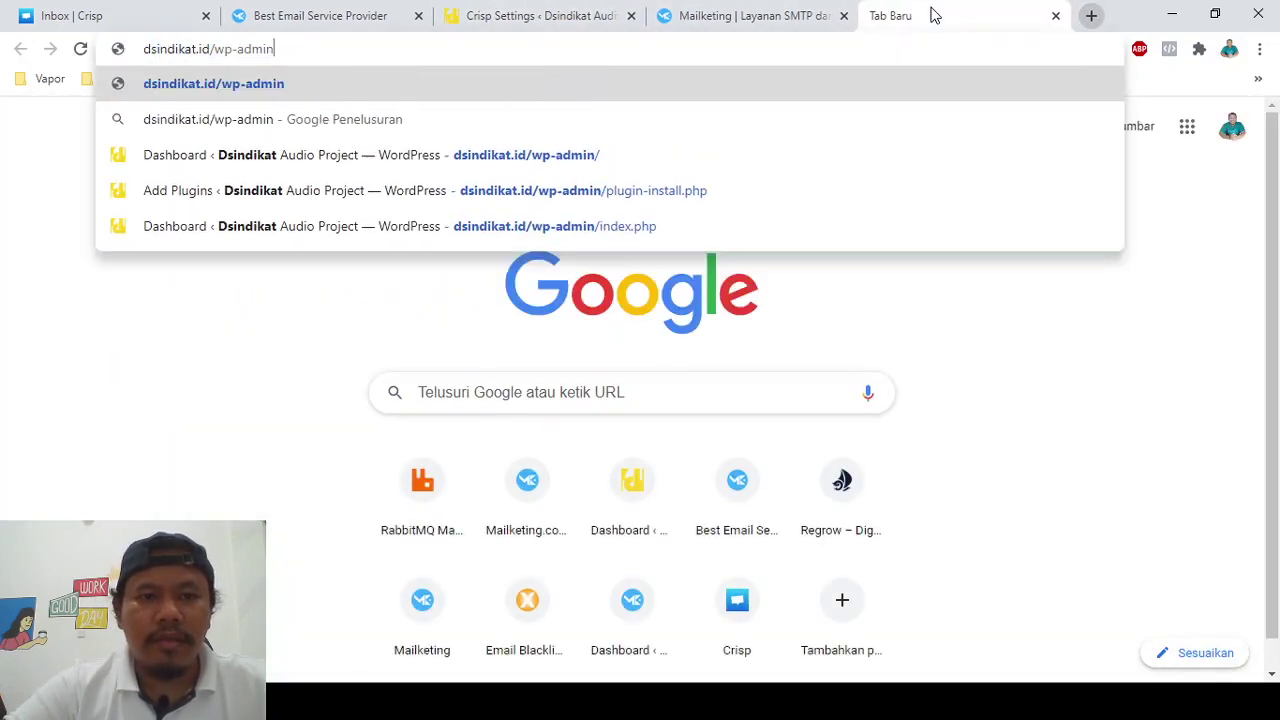
{"action": "key", "text": "Return"}
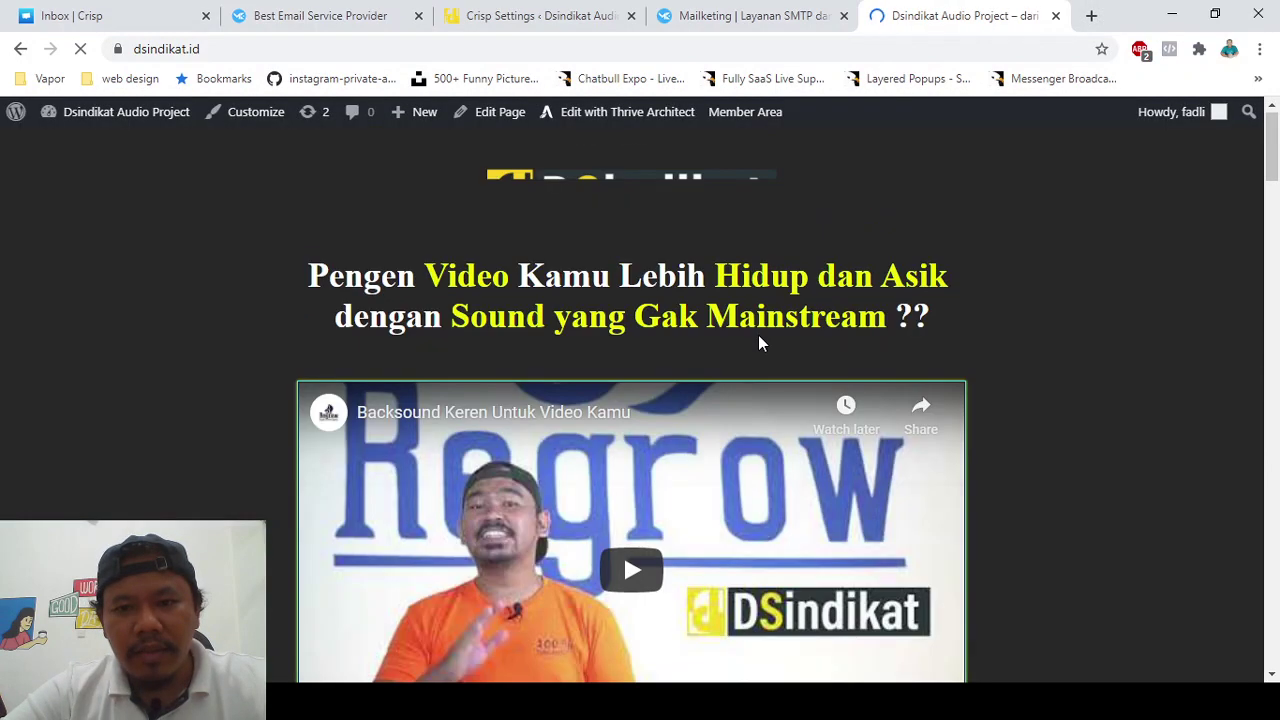
- Check the Crisp chat bubble on dsindikat.id, then go back to the Mailketing site tab
{"action": "scroll", "coordinate": [758, 343], "scroll_direction": "down", "scroll_amount": 5}
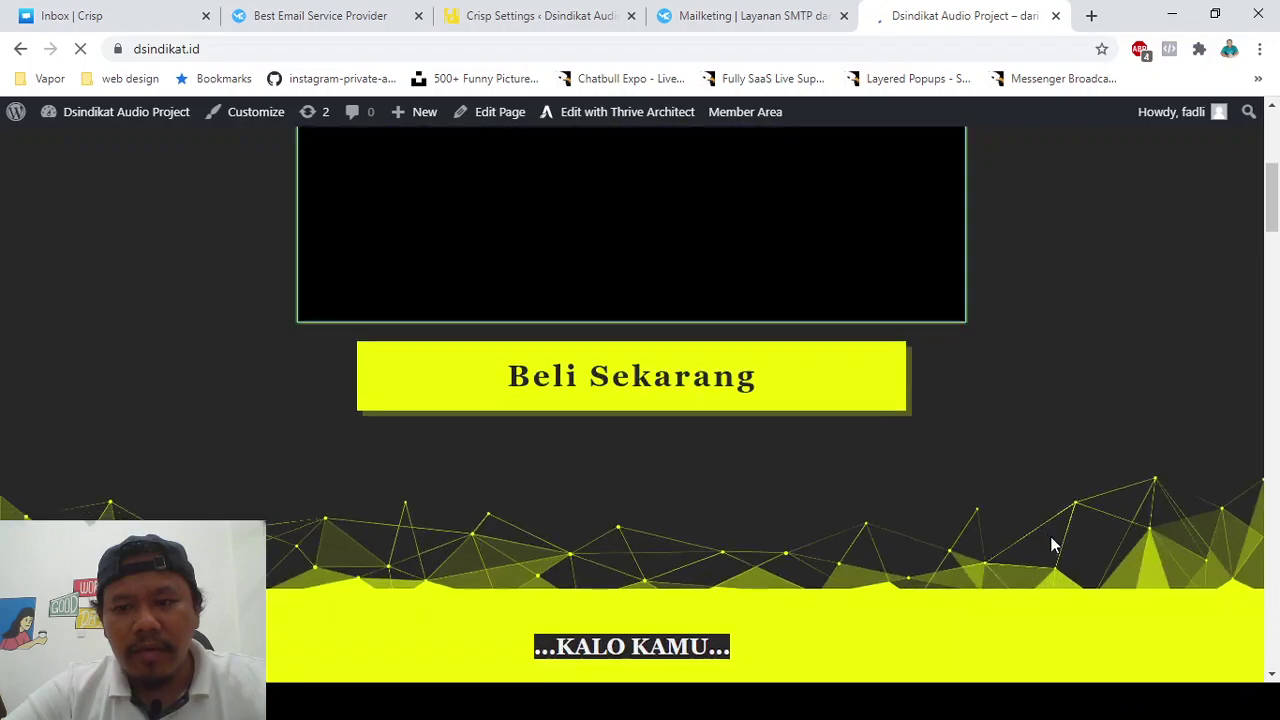
{"action": "scroll", "coordinate": [1050, 545], "scroll_direction": "down", "scroll_amount": 5}
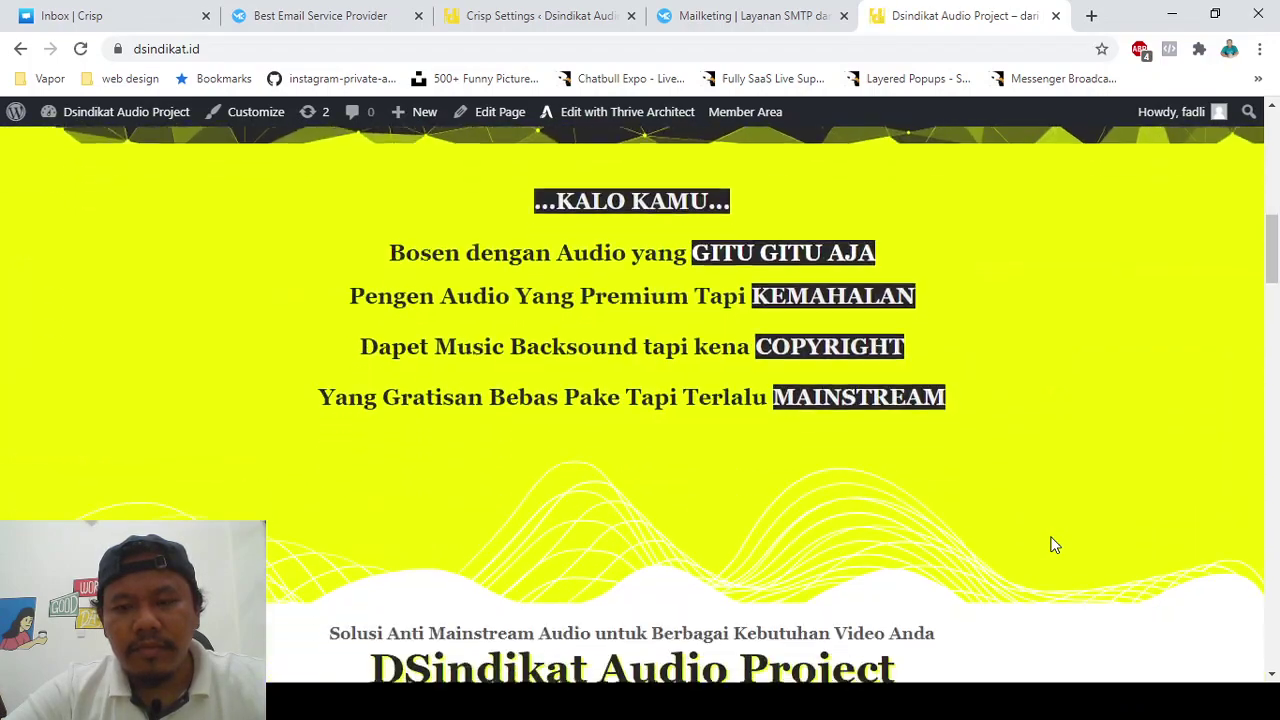
{"action": "scroll", "coordinate": [1051, 543], "scroll_direction": "down", "scroll_amount": 1}
{"action": "scroll", "coordinate": [1051, 543], "scroll_direction": "up", "scroll_amount": 2}
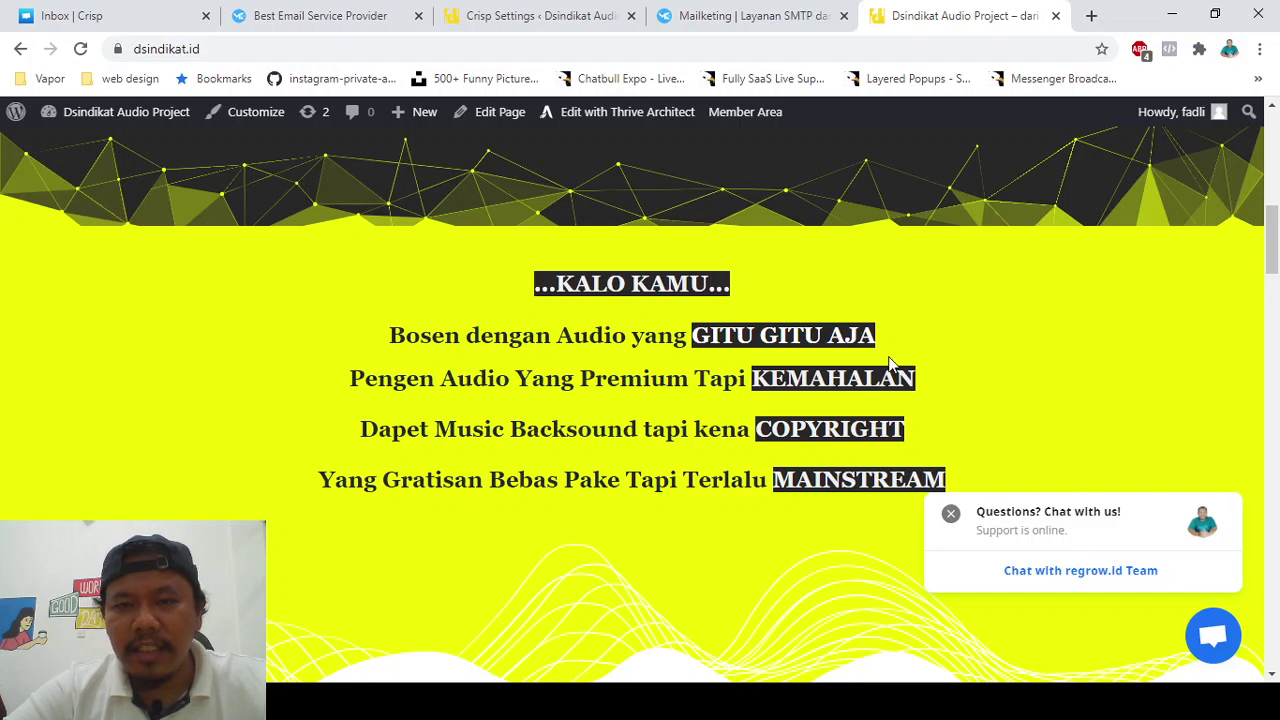
{"action": "scroll", "coordinate": [673, 417], "scroll_direction": "up", "scroll_amount": 2}
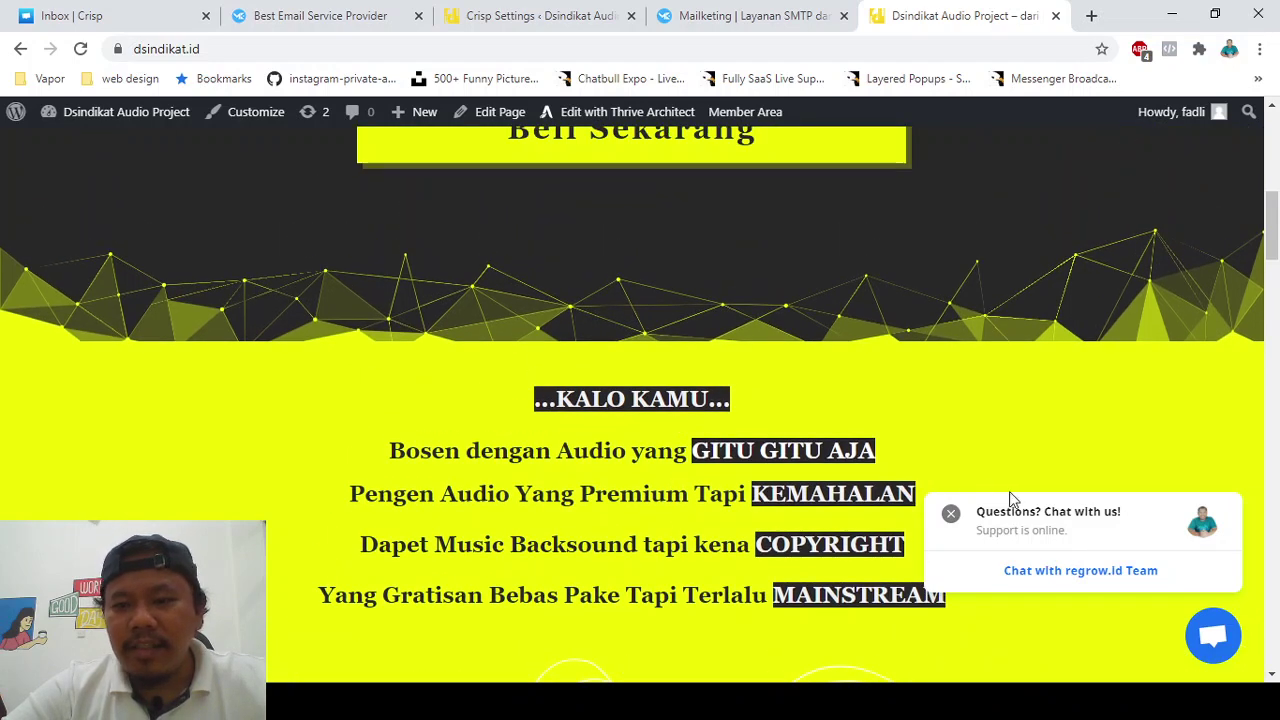
{"action": "scroll", "coordinate": [668, 374], "scroll_direction": "up", "scroll_amount": 1}
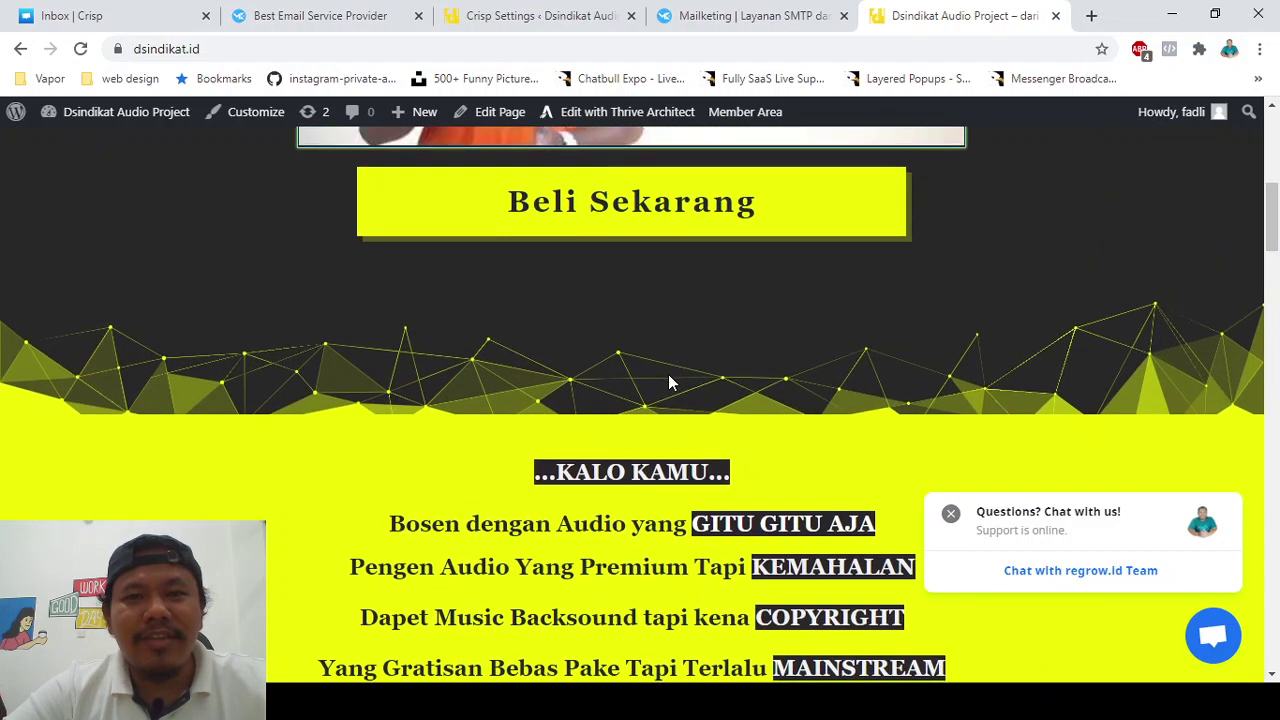
{"action": "scroll", "coordinate": [668, 374], "scroll_direction": "down", "scroll_amount": 1}
{"action": "left_click", "coordinate": [707, 8]}
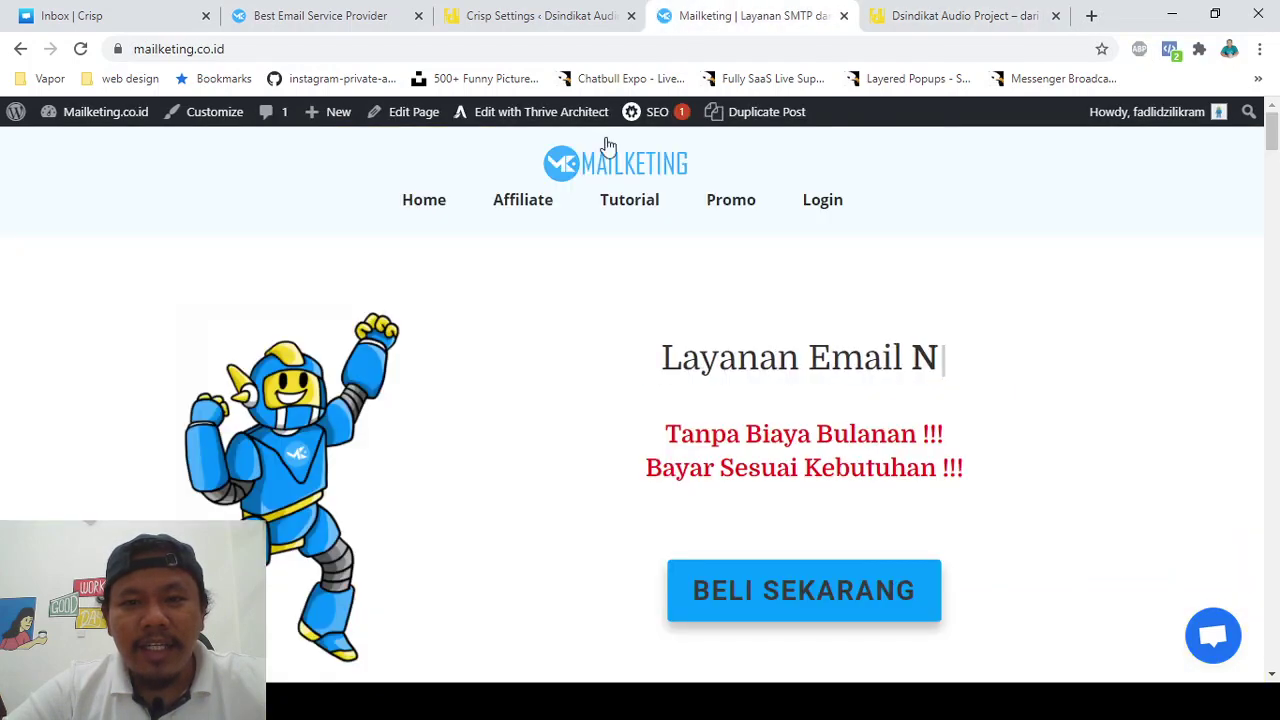
- Open the Mailketing Tutorial in a new tab and close the mailketing.co.id homepage tab
{"action": "left_click", "coordinate": [629, 207]}
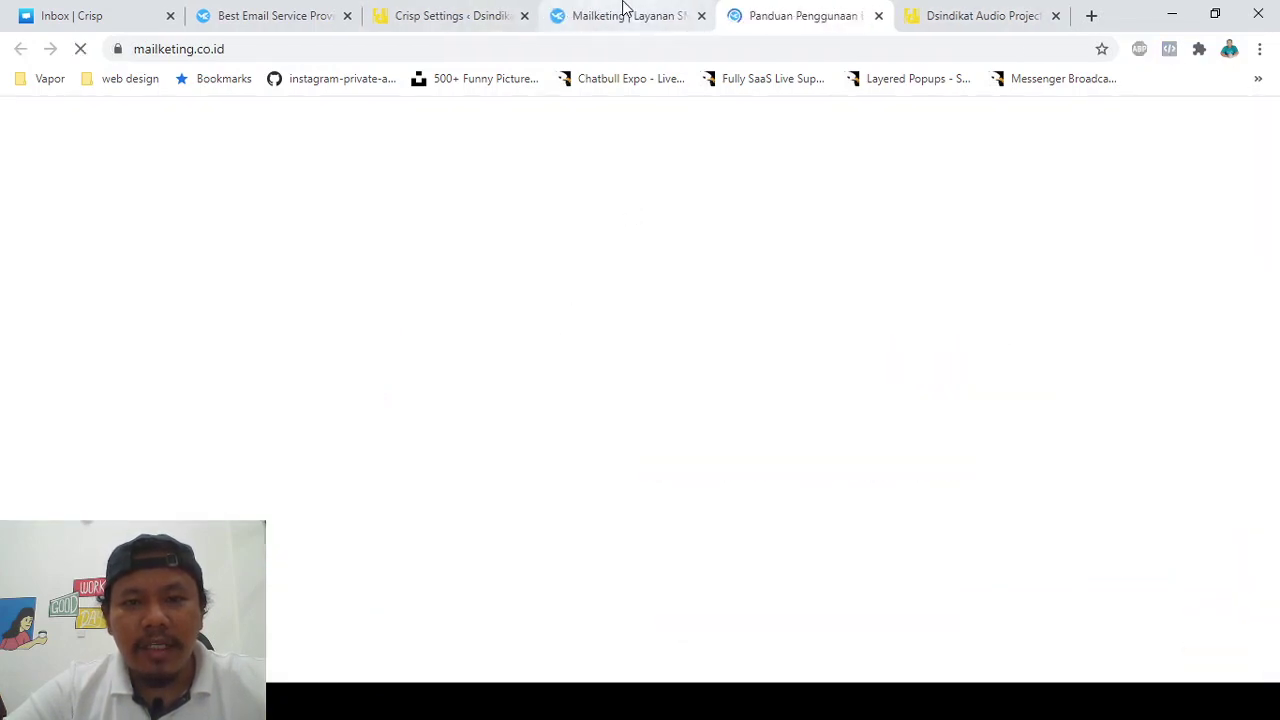
{"action": "left_click", "coordinate": [623, 10]}
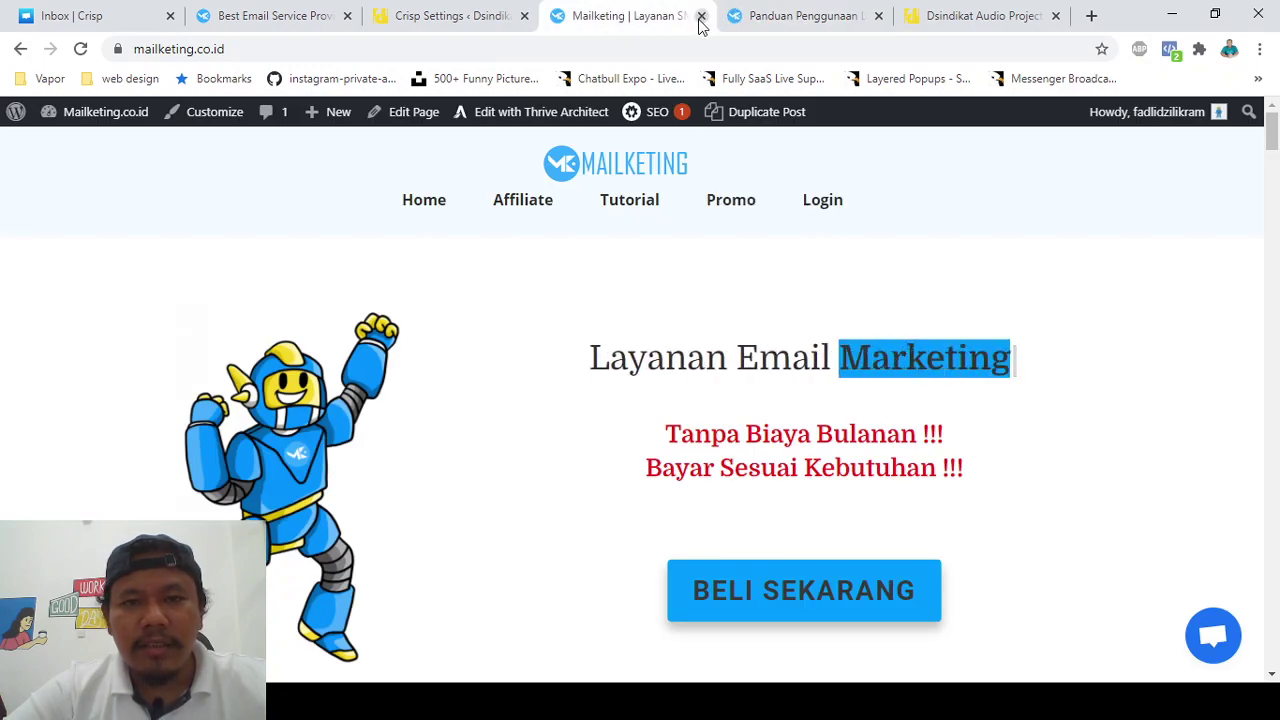
{"action": "left_click", "coordinate": [701, 16]}
- In the be.mailketing.digital dashboard, show the View all Lists table of subscriber lists
{"action": "left_click", "coordinate": [256, 10]}
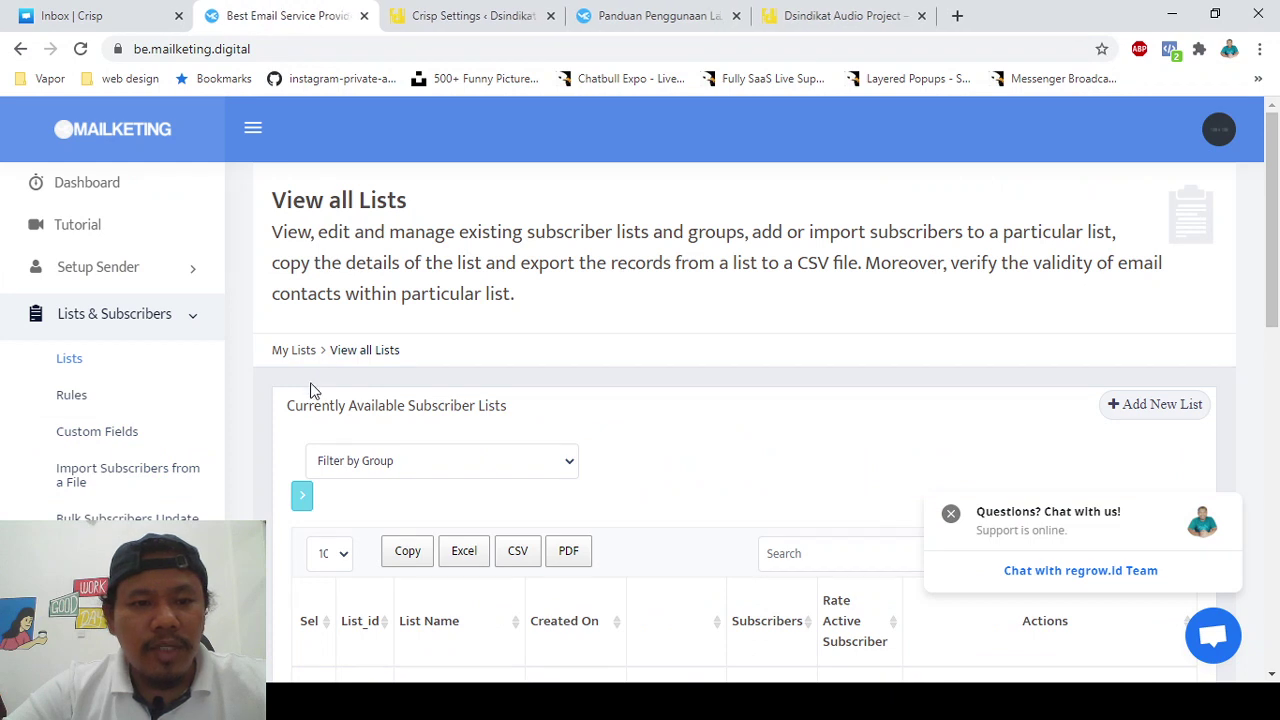
{"action": "scroll", "coordinate": [310, 390], "scroll_direction": "down", "scroll_amount": 2}
{"action": "scroll", "coordinate": [310, 390], "scroll_direction": "up", "scroll_amount": 2}
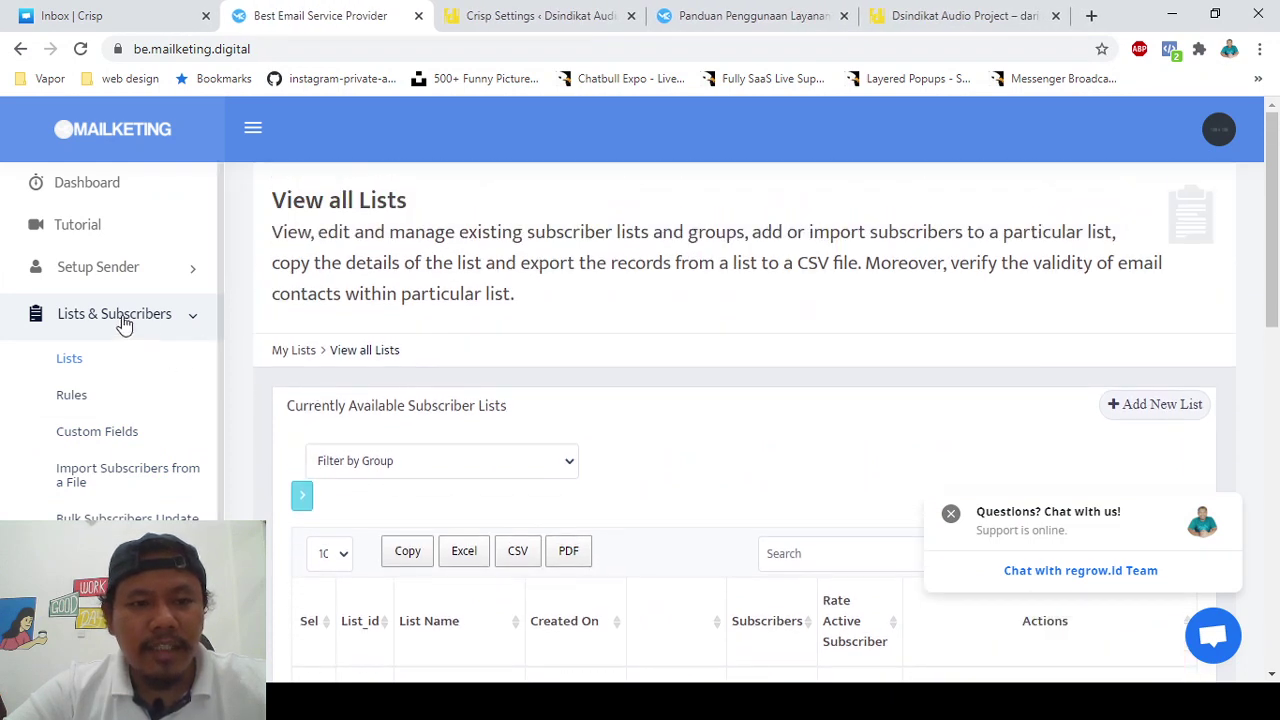
{"action": "left_click", "coordinate": [76, 361]}
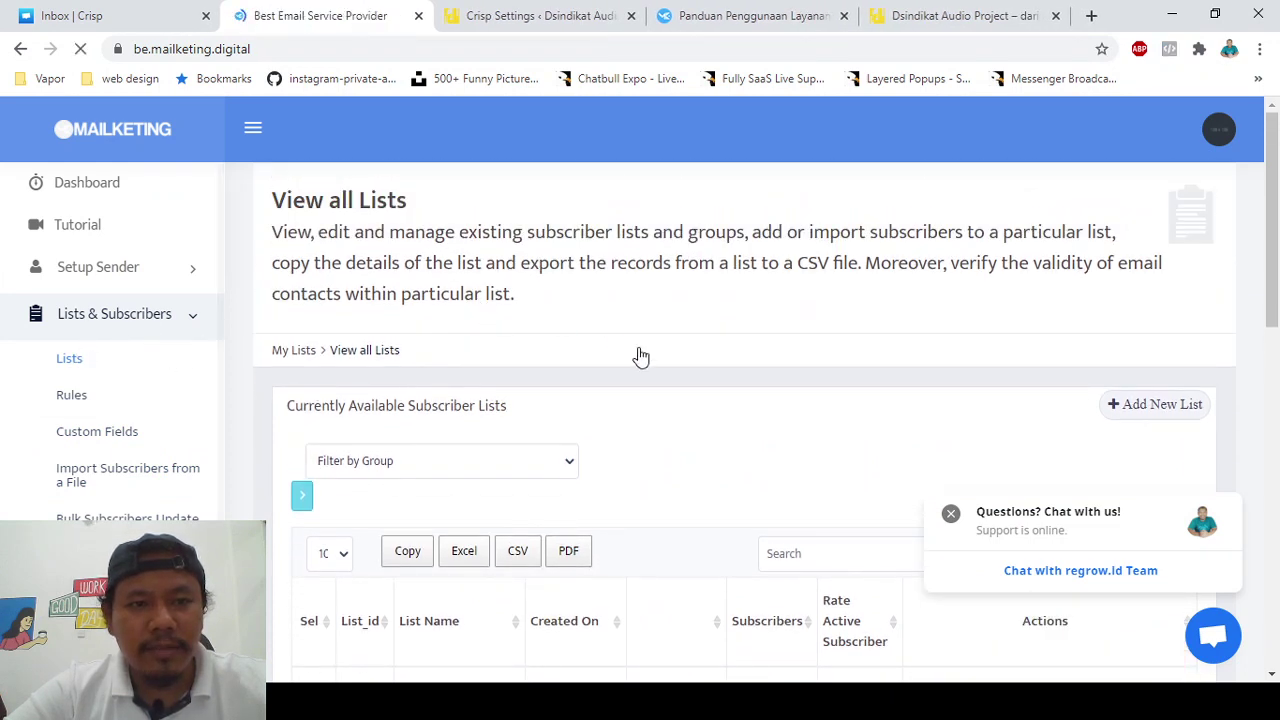
{"action": "scroll", "coordinate": [680, 420], "scroll_direction": "down", "scroll_amount": 1}
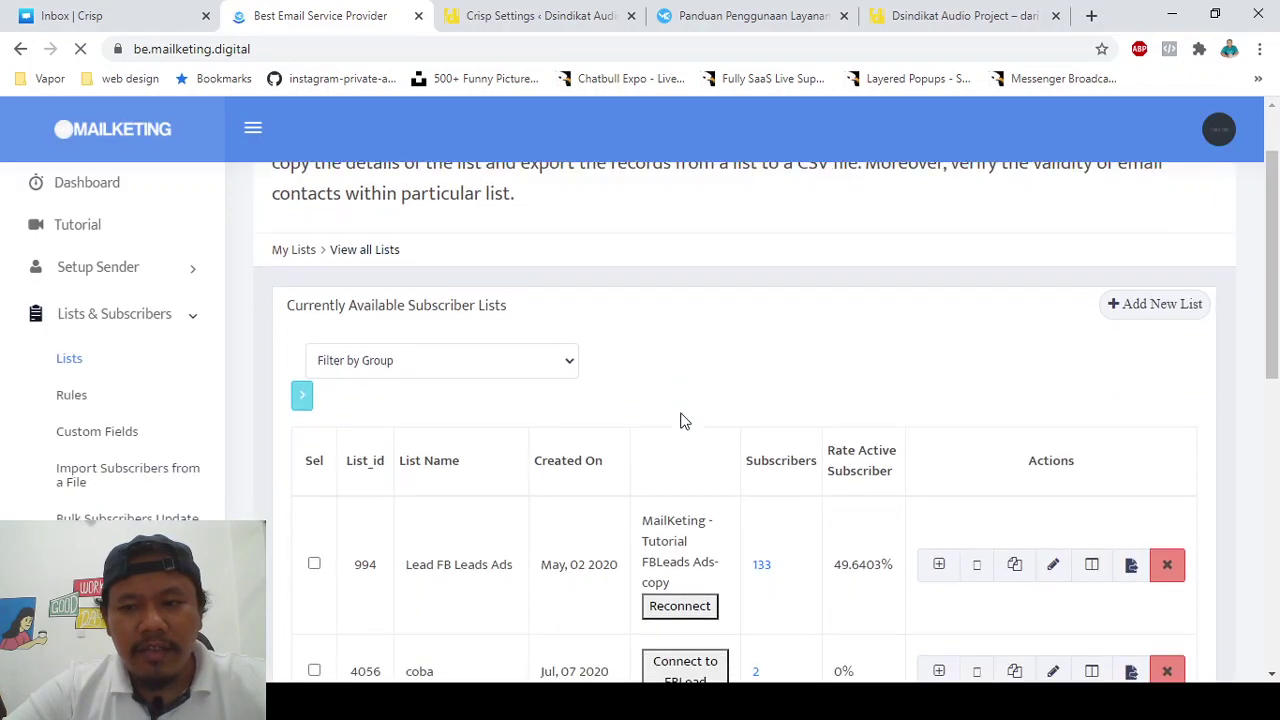
- Create a new subscriber list named 'Tanya Doank' with the owner's name and email, and save it
{"action": "left_click", "coordinate": [1134, 314]}
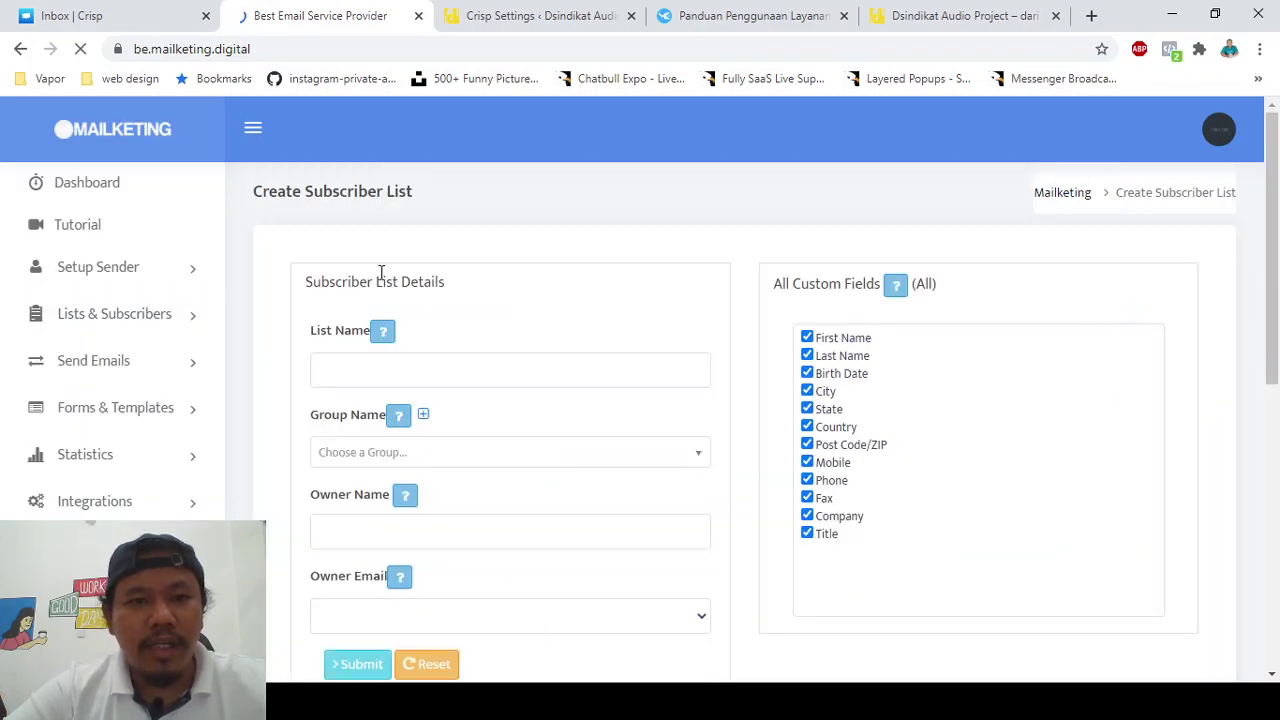
{"action": "scroll", "coordinate": [417, 252], "scroll_direction": "down", "scroll_amount": 1}
{"action": "left_click", "coordinate": [408, 263]}
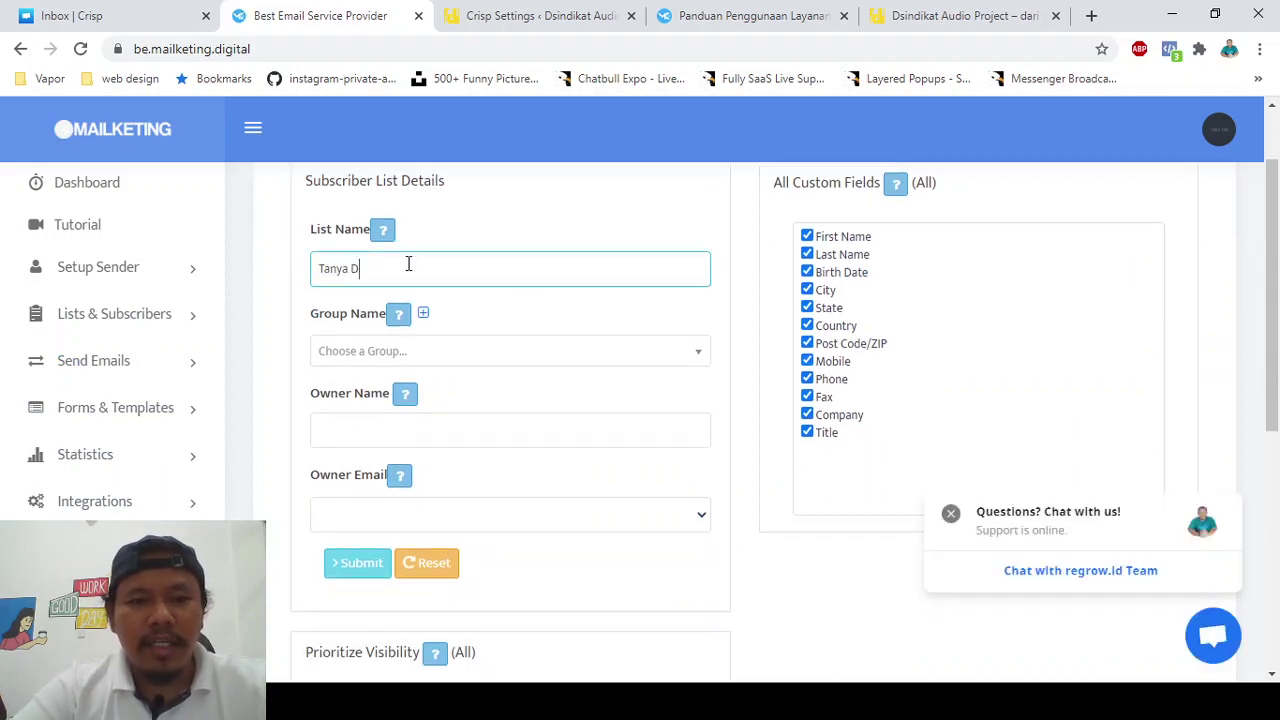
{"action": "type", "text": "Tanya Doank"}
{"action": "left_click", "coordinate": [472, 220]}
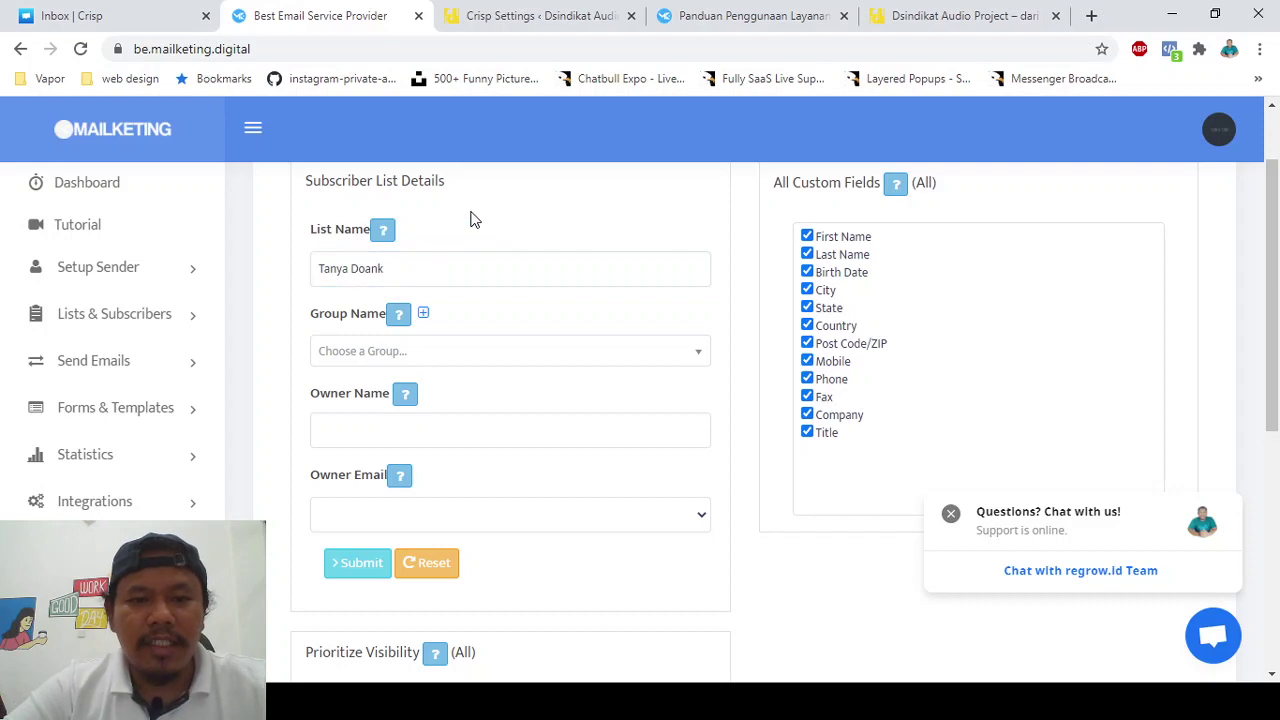
{"action": "scroll", "coordinate": [474, 220], "scroll_direction": "down", "scroll_amount": 1}
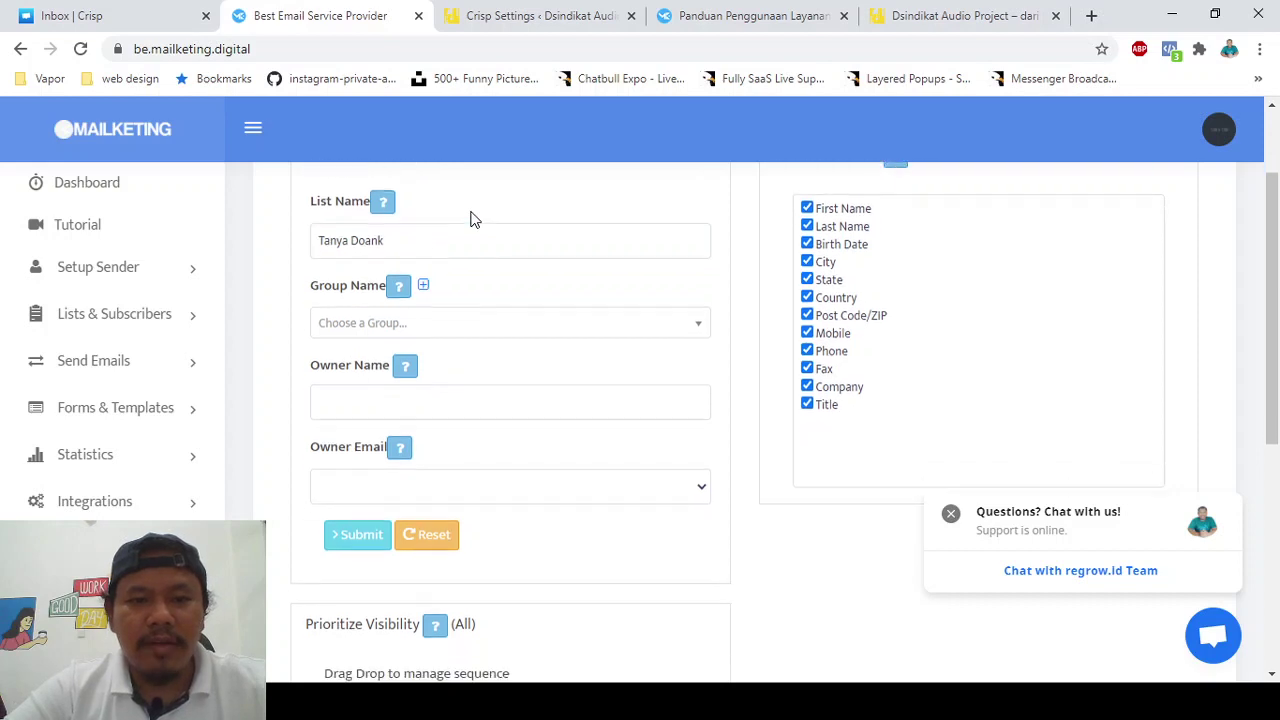
{"action": "left_click", "coordinate": [451, 397]}
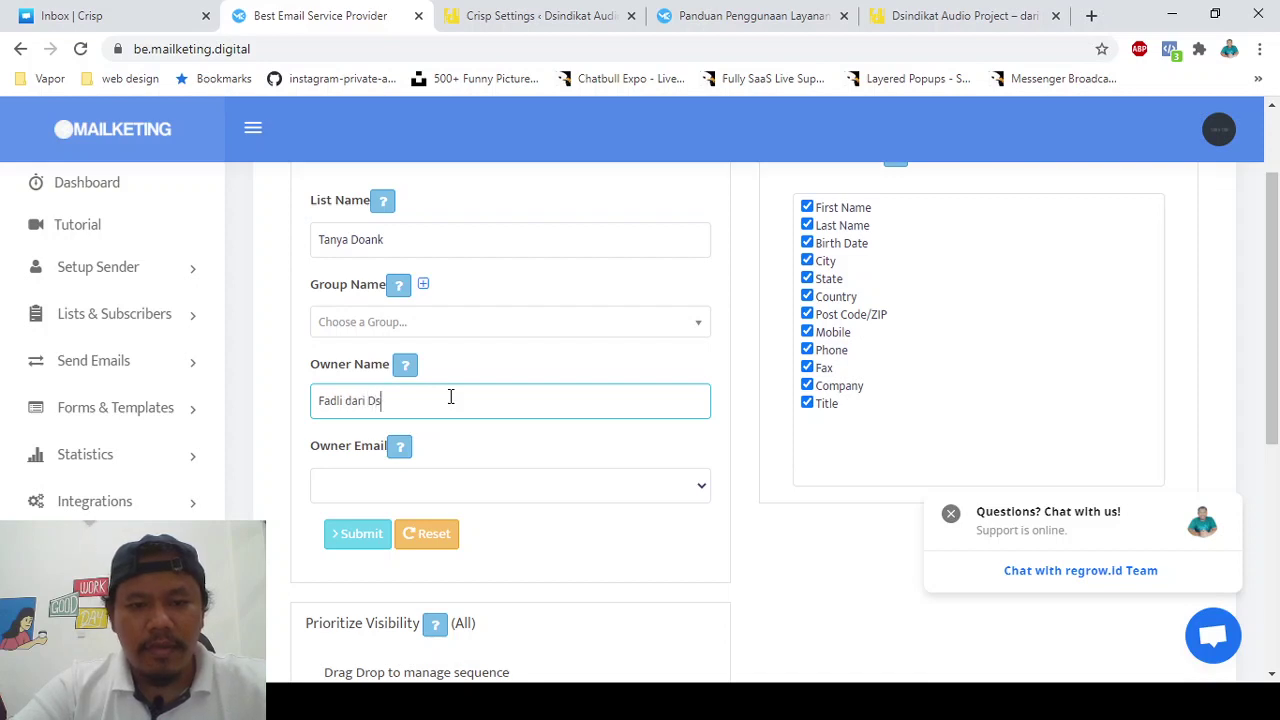
{"action": "type", "text": "Fadli dari Dsindikat"}
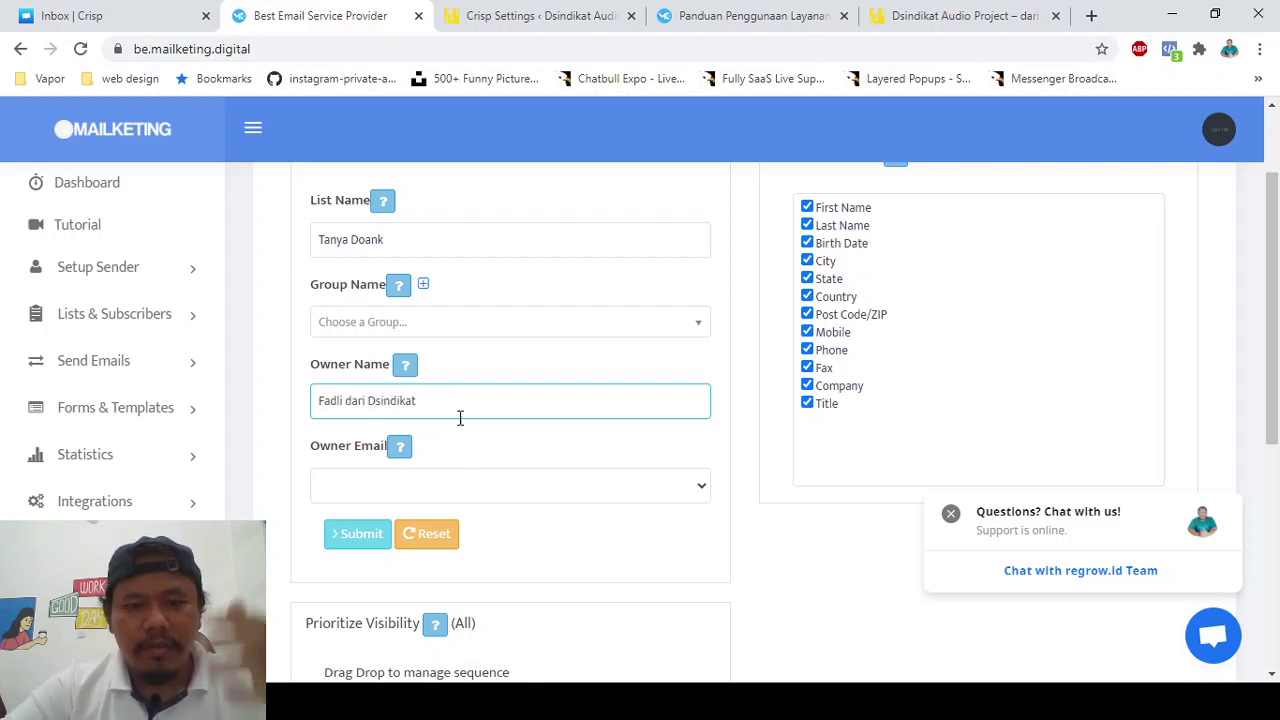
{"action": "left_click", "coordinate": [492, 485]}
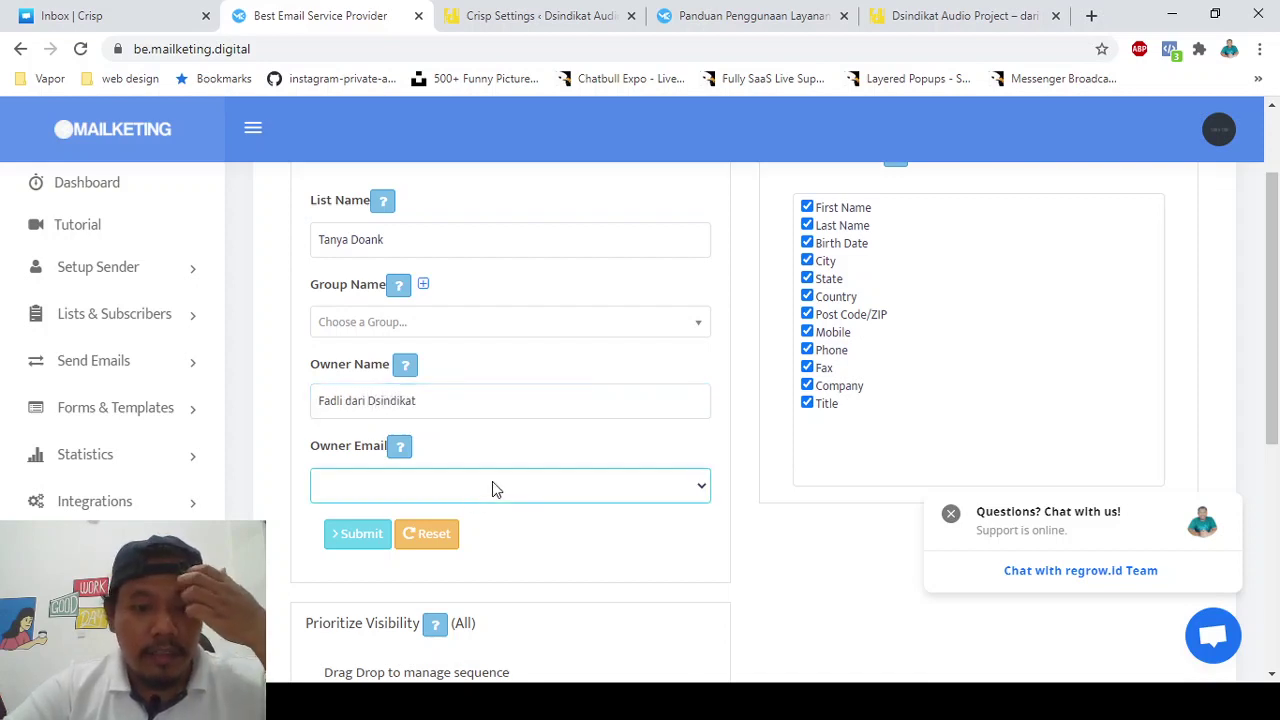
{"action": "left_click", "coordinate": [446, 540]}
{"action": "double_click", "coordinate": [351, 551]}
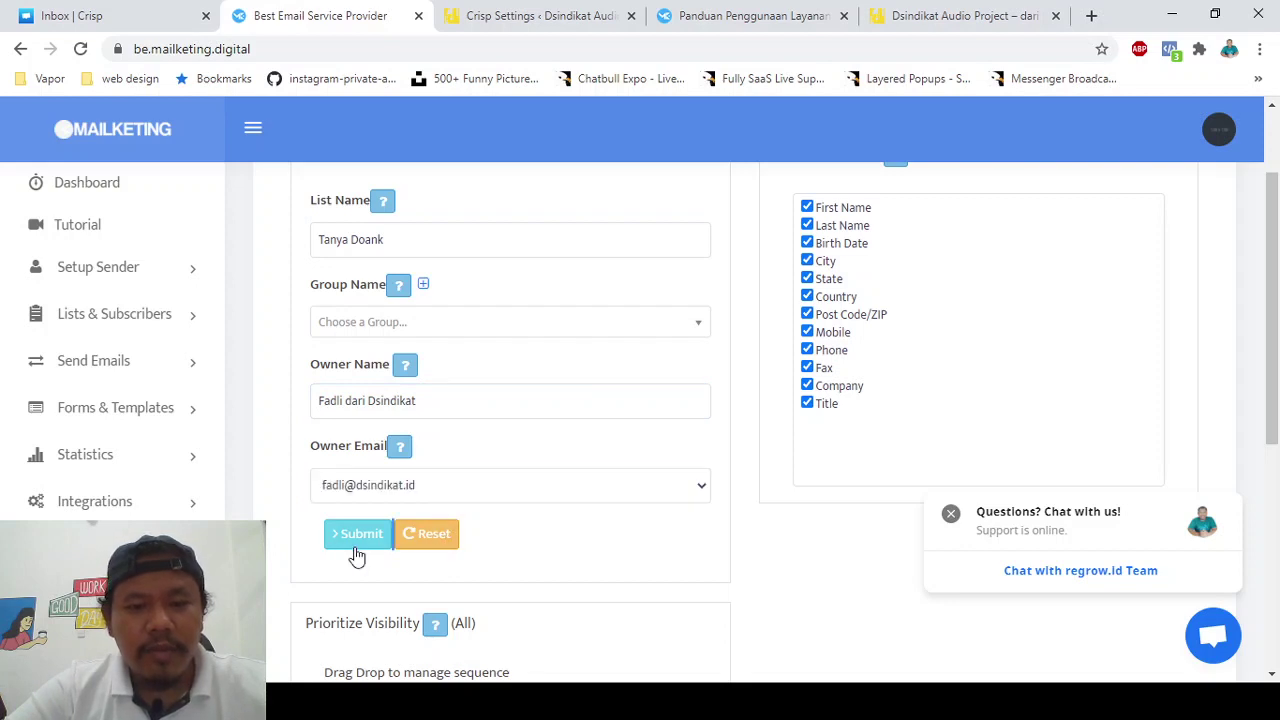
{"action": "left_click", "coordinate": [362, 540]}
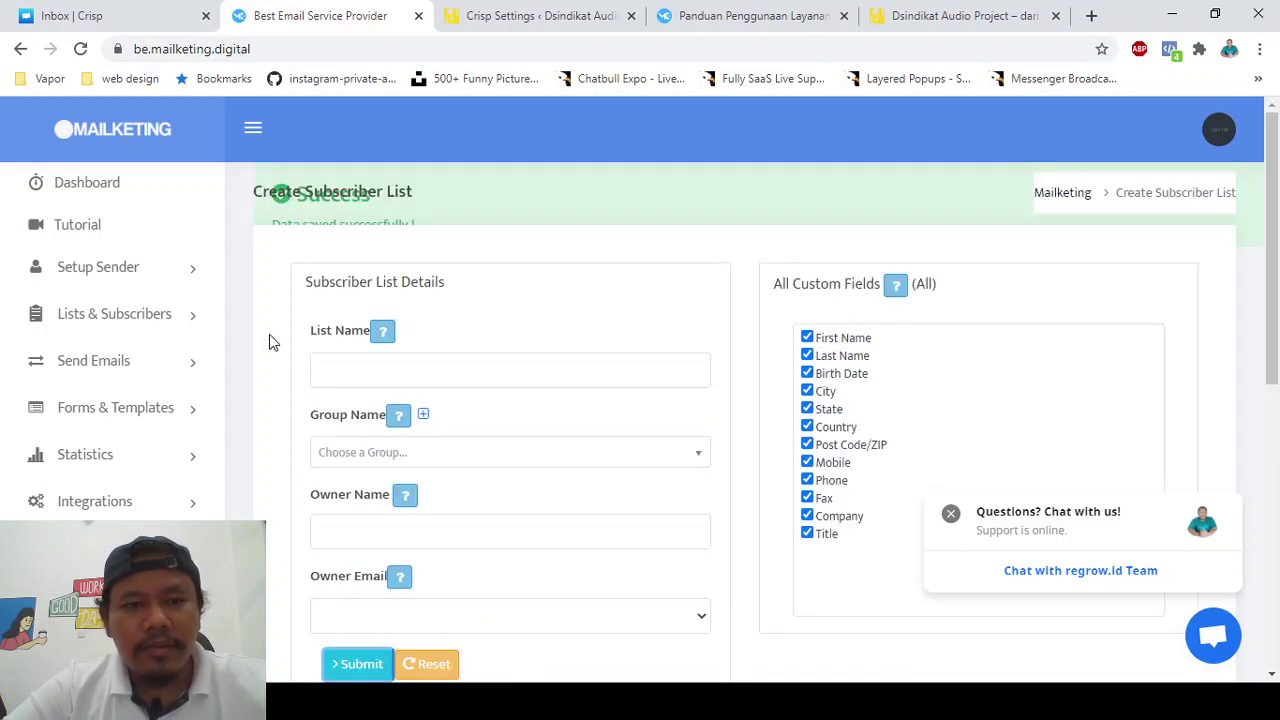
- Search all lists for 'tanya' and select the Tanya Doank List_id 14907
{"action": "left_click", "coordinate": [138, 315]}
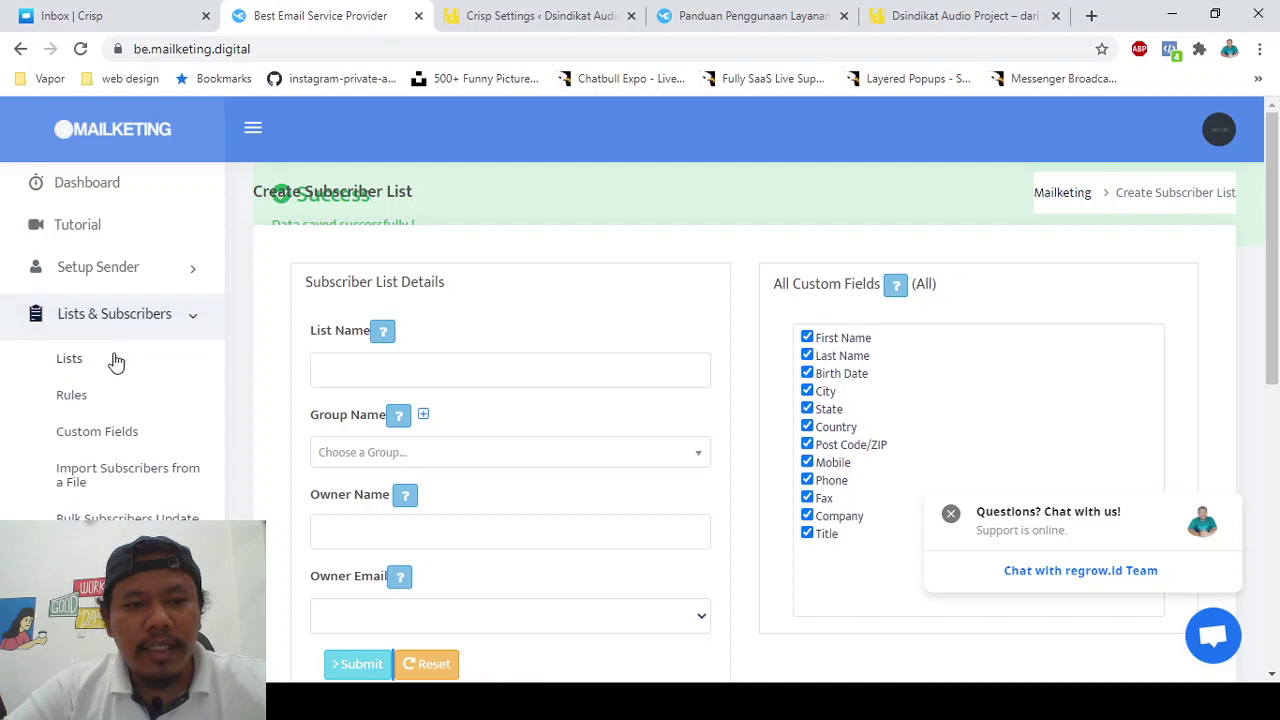
{"action": "left_click", "coordinate": [114, 360]}
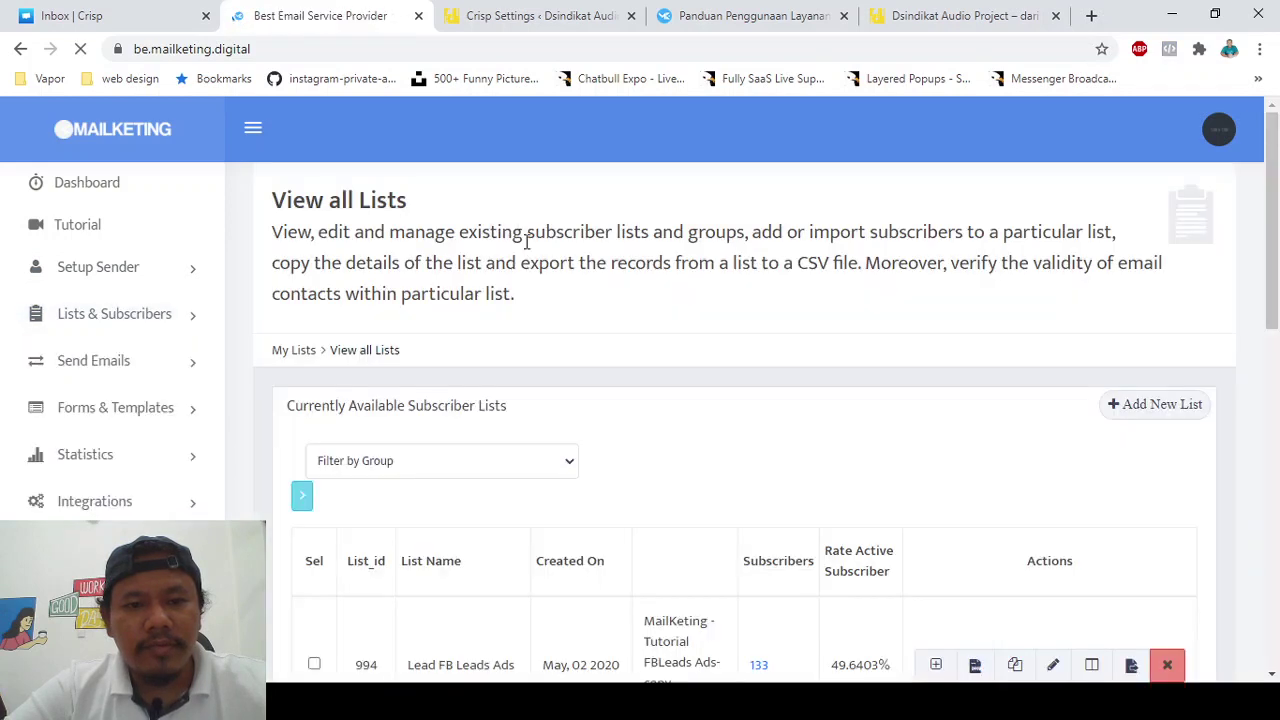
{"action": "scroll", "coordinate": [505, 350], "scroll_direction": "down", "scroll_amount": 2}
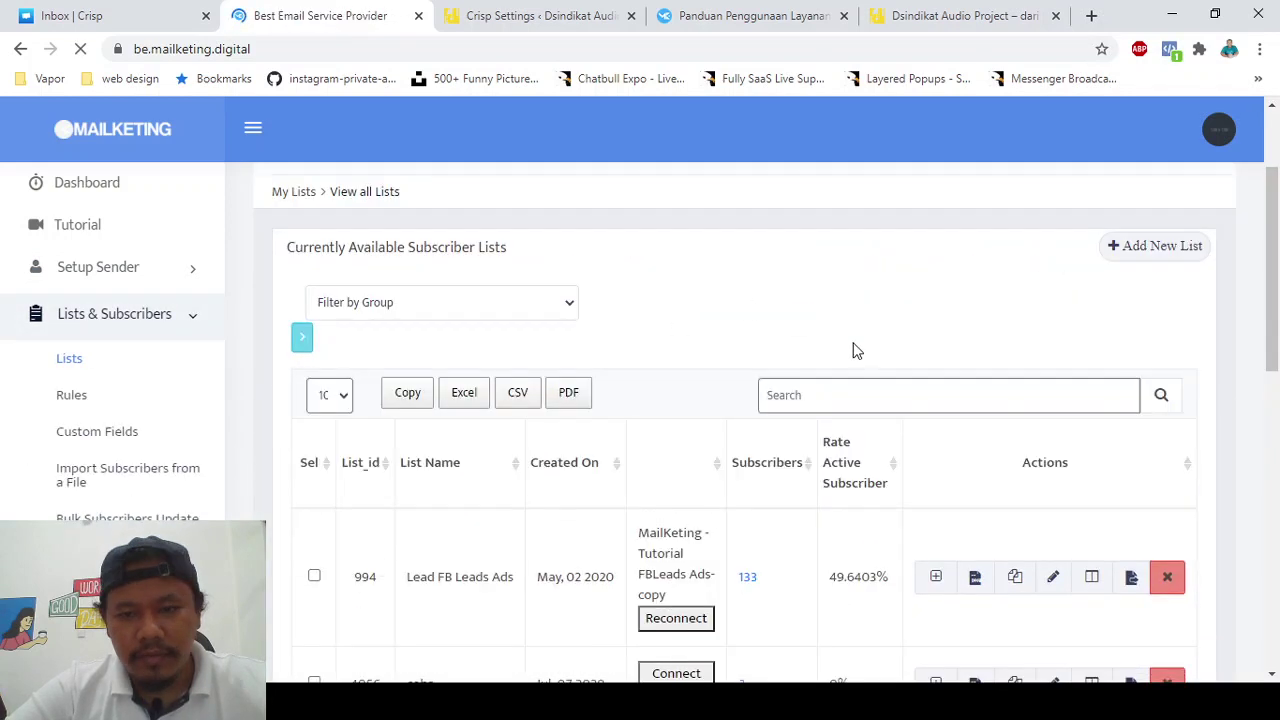
{"action": "left_click", "coordinate": [872, 394]}
{"action": "type", "text": "tanya"}
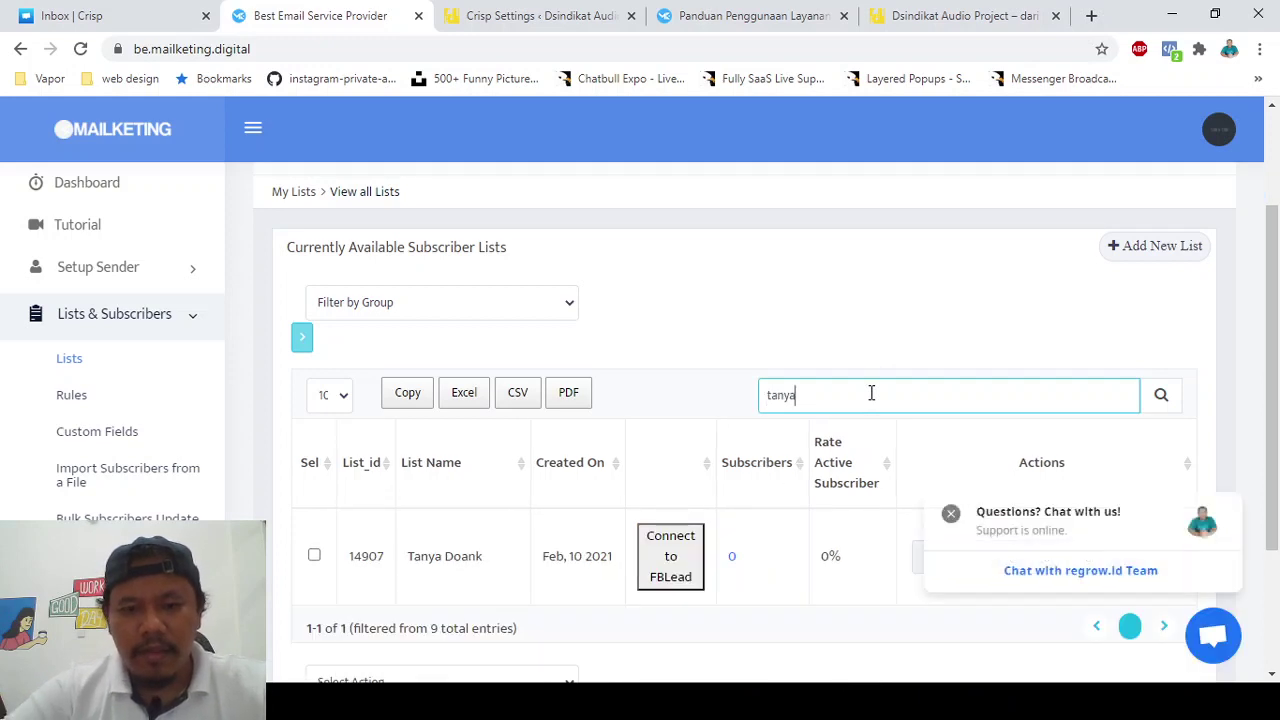
{"action": "scroll", "coordinate": [623, 436], "scroll_direction": "down", "scroll_amount": 2}
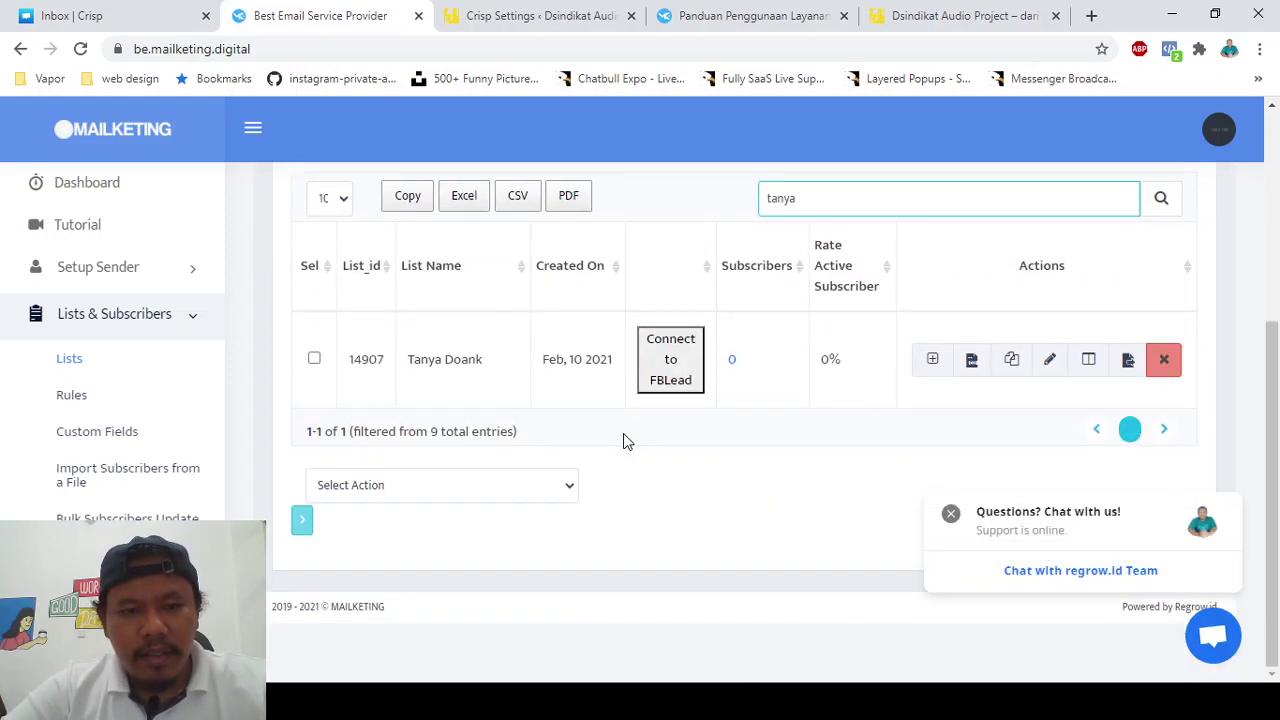
{"action": "double_click", "coordinate": [368, 362]}
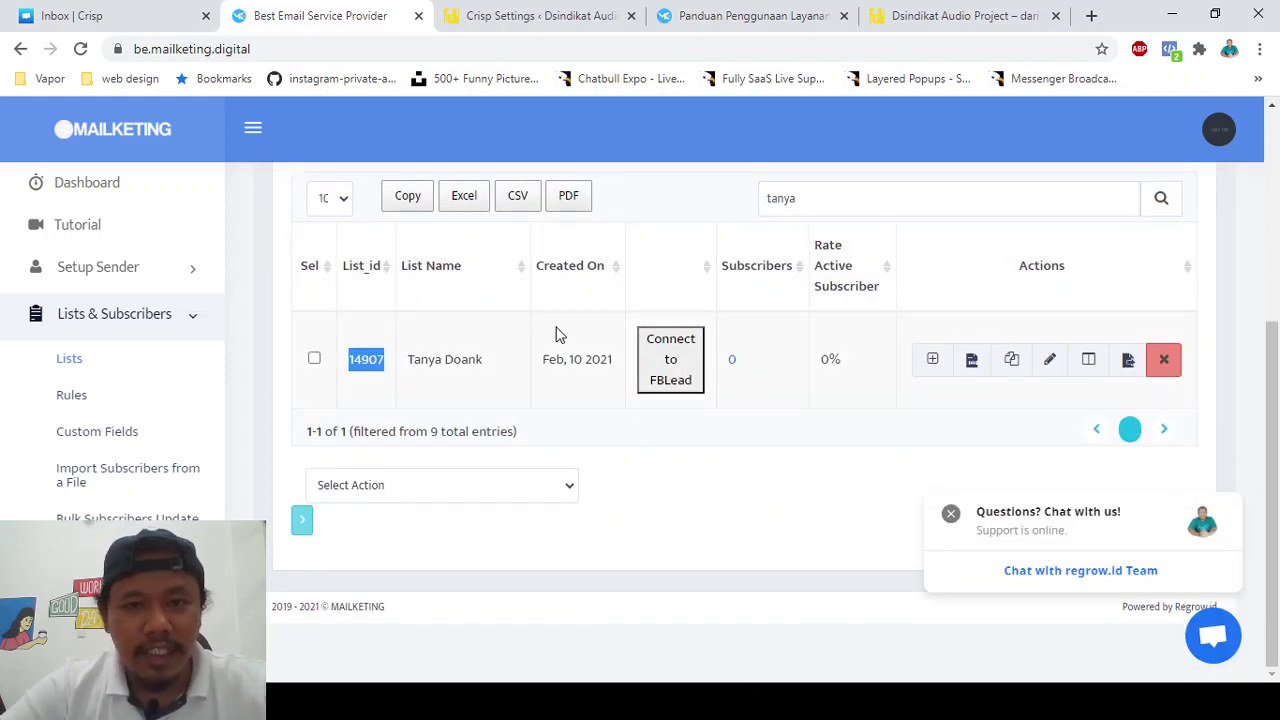
- In the Panduan guide, open 'Cara Integrasi Mailketing Dengan WordPress' in a new tab
{"action": "left_click", "coordinate": [755, 15]}
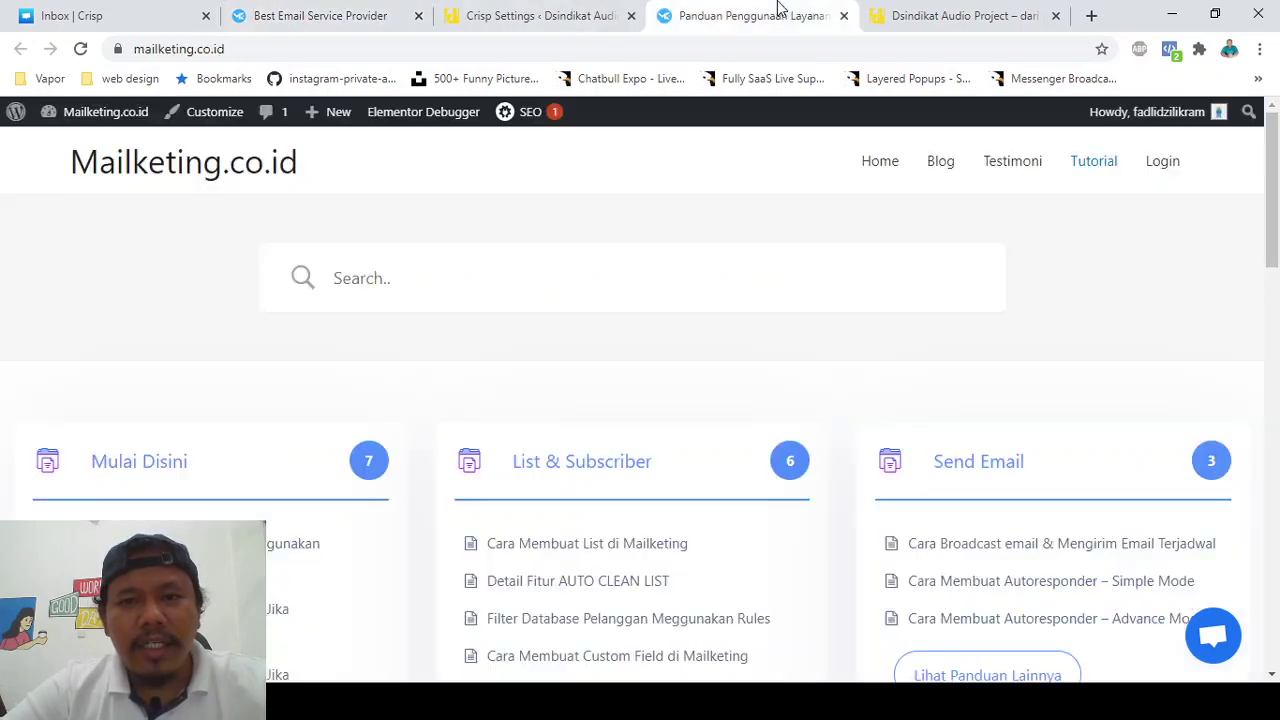
{"action": "scroll", "coordinate": [598, 375], "scroll_direction": "down", "scroll_amount": 8}
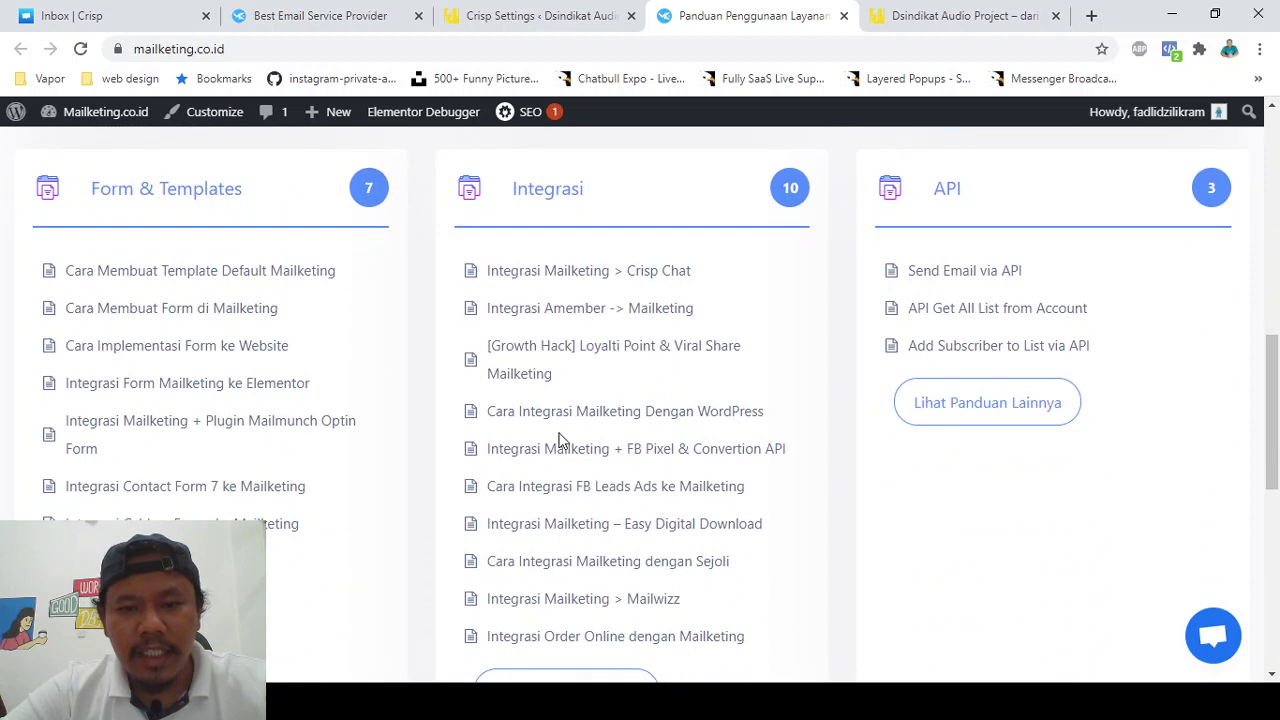
{"action": "scroll", "coordinate": [560, 443], "scroll_direction": "down", "scroll_amount": 1}
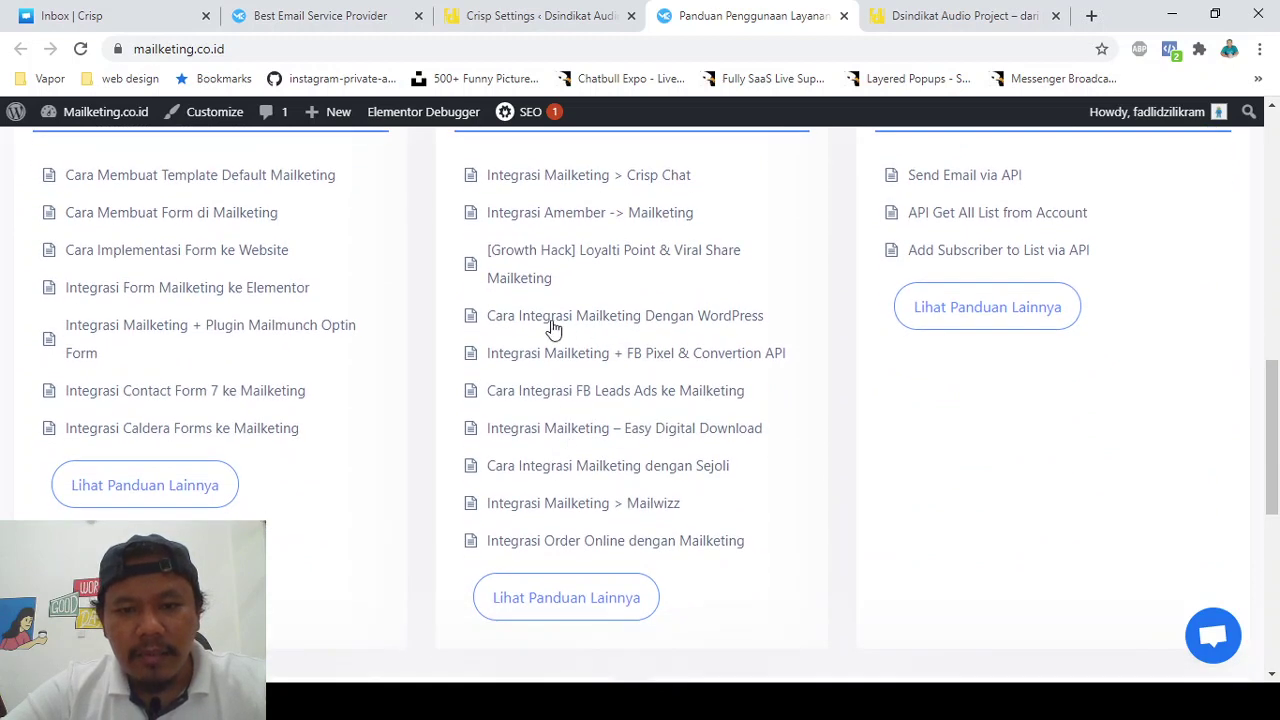
{"action": "middle_click", "coordinate": [600, 316]}
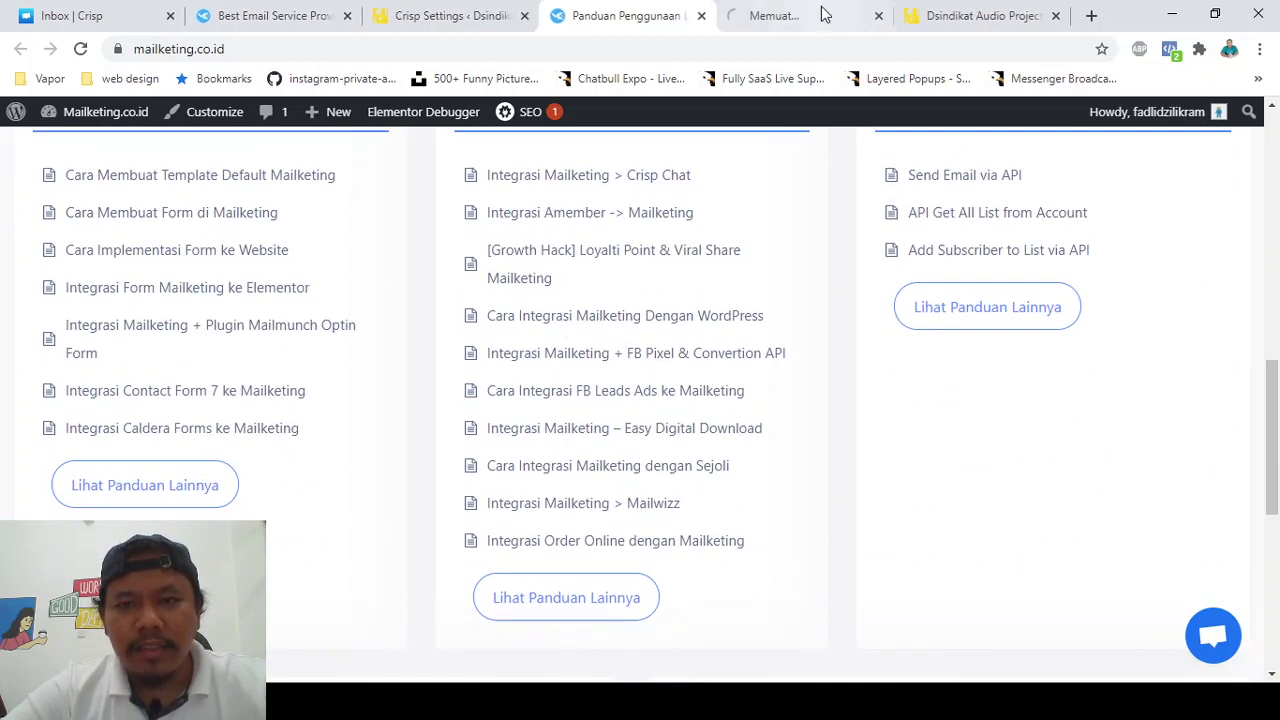
- Read through the WordPress integration guide, then return to the WordPress Crisp settings tab
{"action": "left_click", "coordinate": [808, 15]}
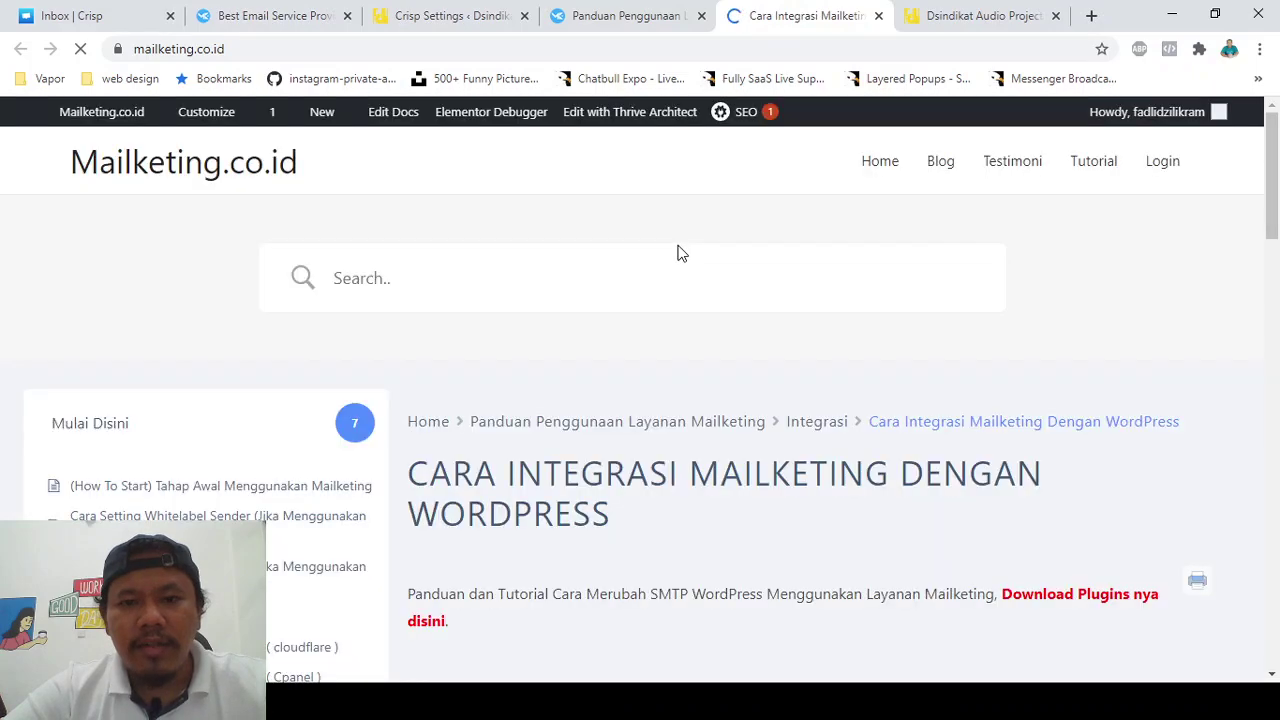
{"action": "scroll", "coordinate": [674, 462], "scroll_direction": "down", "scroll_amount": 2}
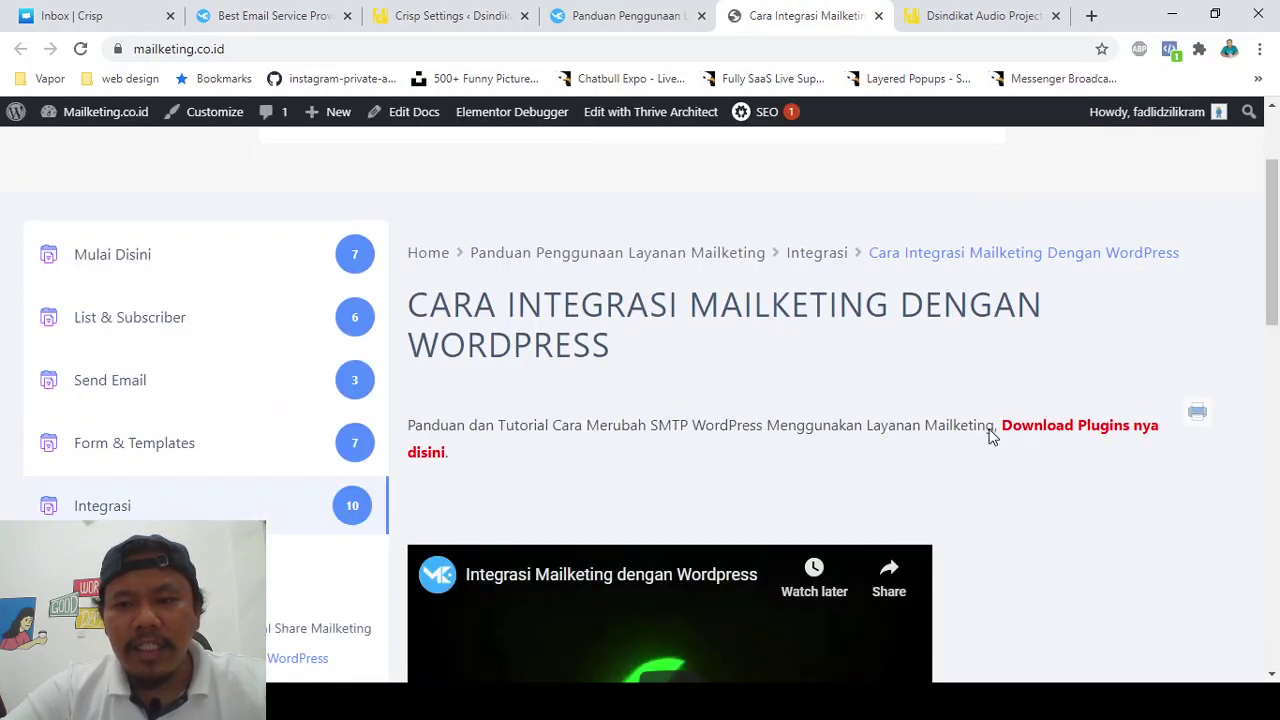
{"action": "scroll", "coordinate": [851, 349], "scroll_direction": "down", "scroll_amount": 3}
{"action": "scroll", "coordinate": [711, 303], "scroll_direction": "up", "scroll_amount": 5}
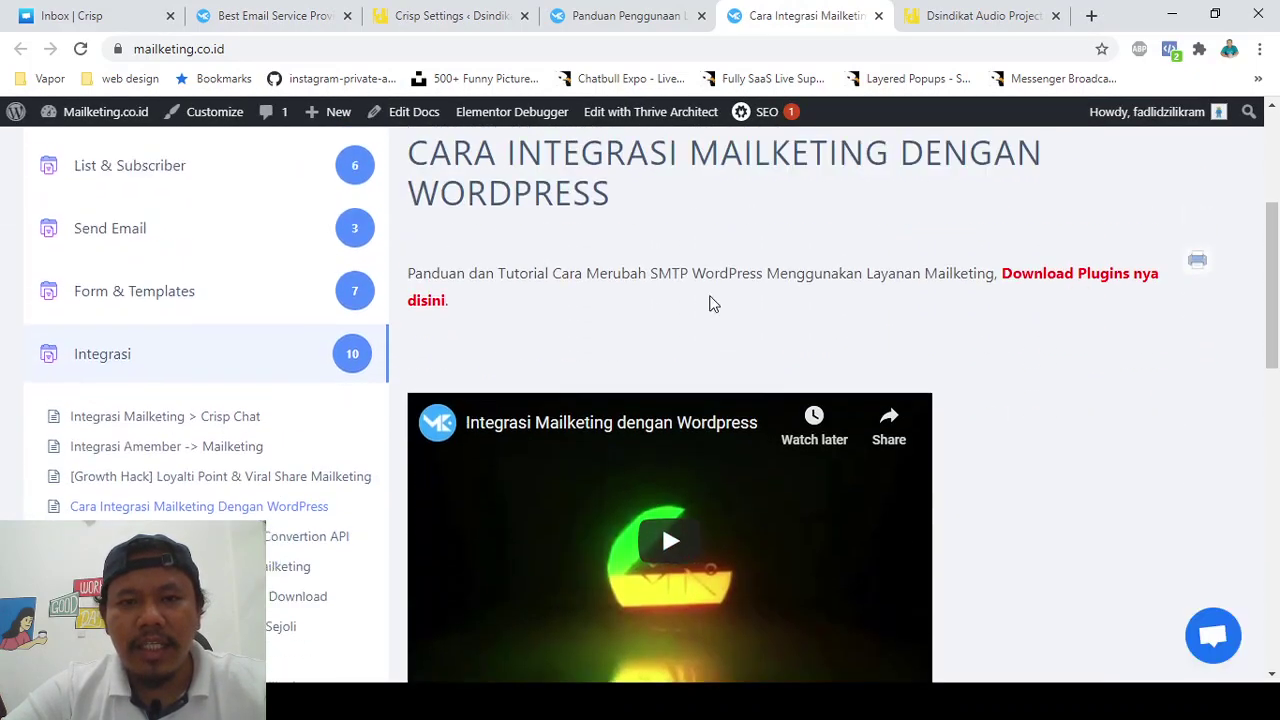
{"action": "left_click", "coordinate": [450, 15]}
{"action": "scroll", "coordinate": [27, 487], "scroll_direction": "down", "scroll_amount": 3}
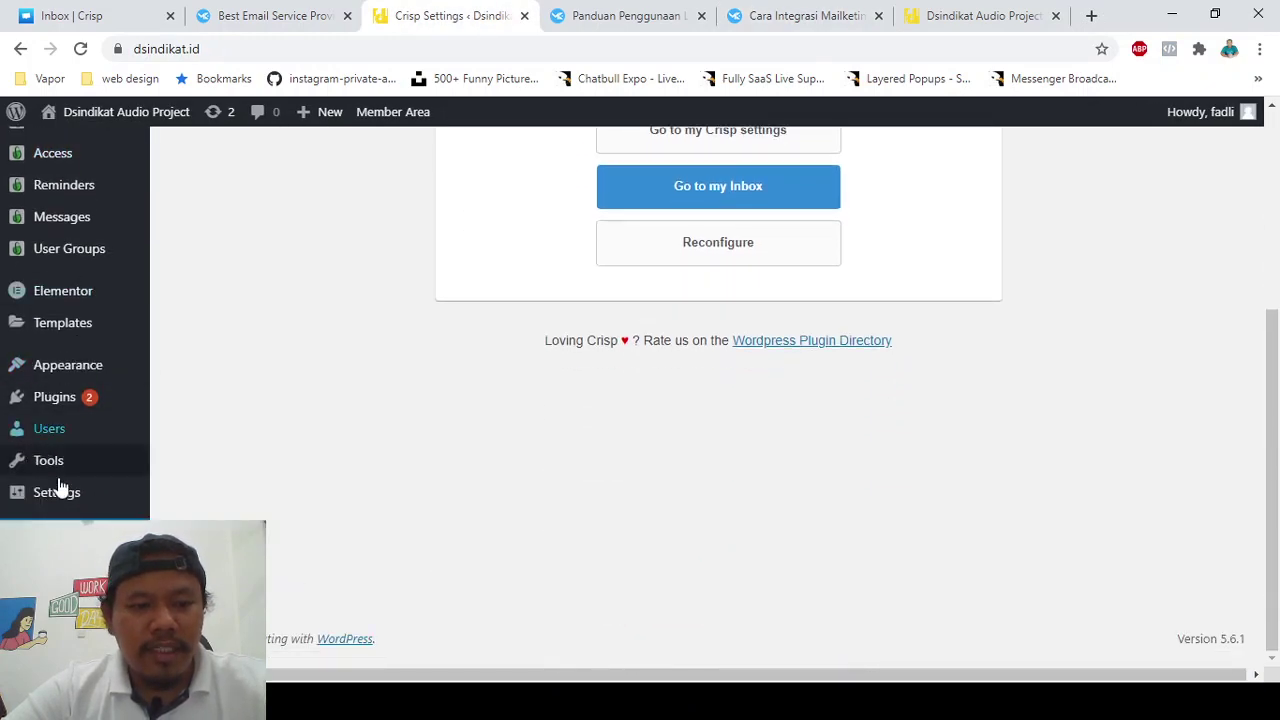
- On the Mailketing SMTP settings page, reconnect WordPress to Mailketing using the API token
{"action": "mouse_move", "coordinate": [60, 492]}
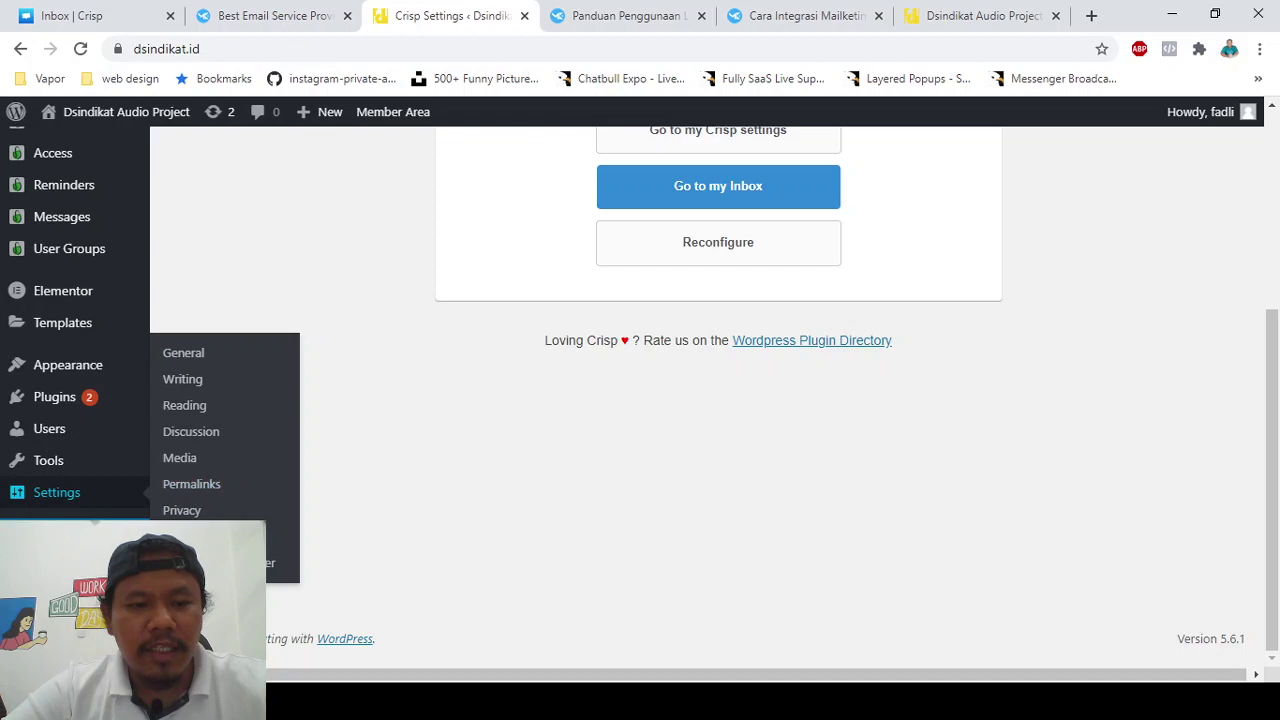
{"action": "left_click", "coordinate": [190, 536]}
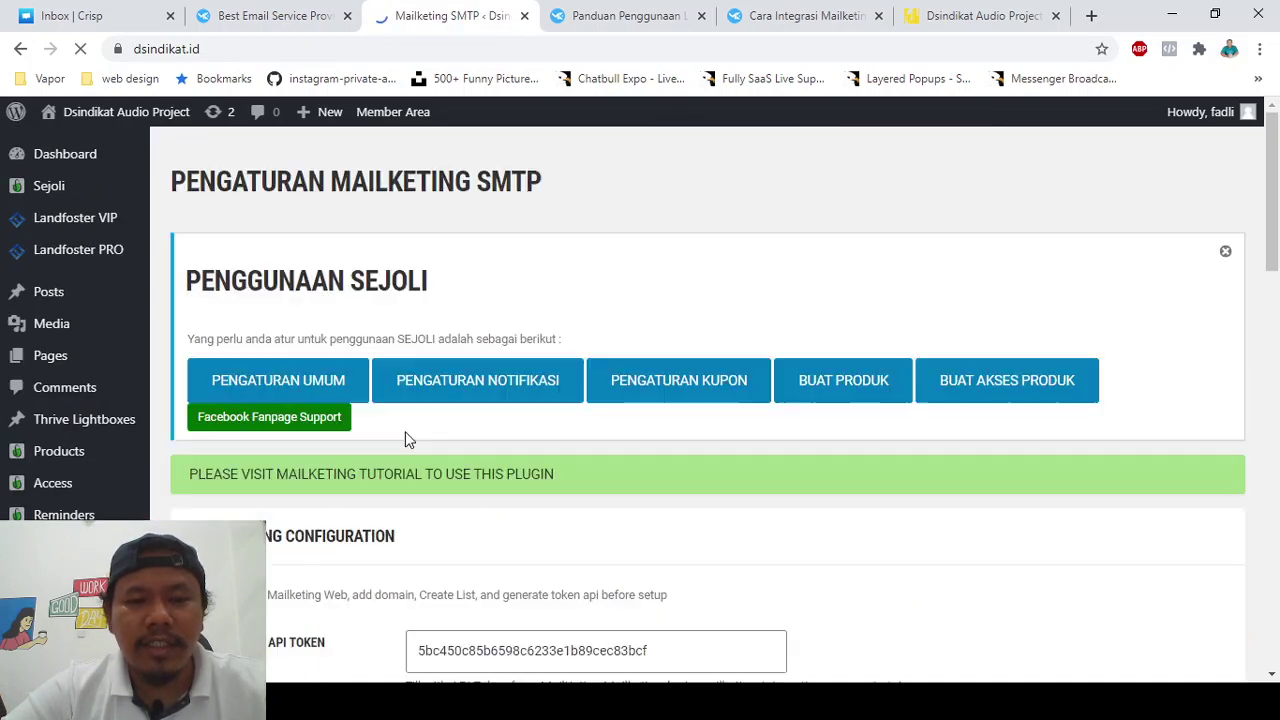
{"action": "scroll", "coordinate": [405, 431], "scroll_direction": "down", "scroll_amount": 1}
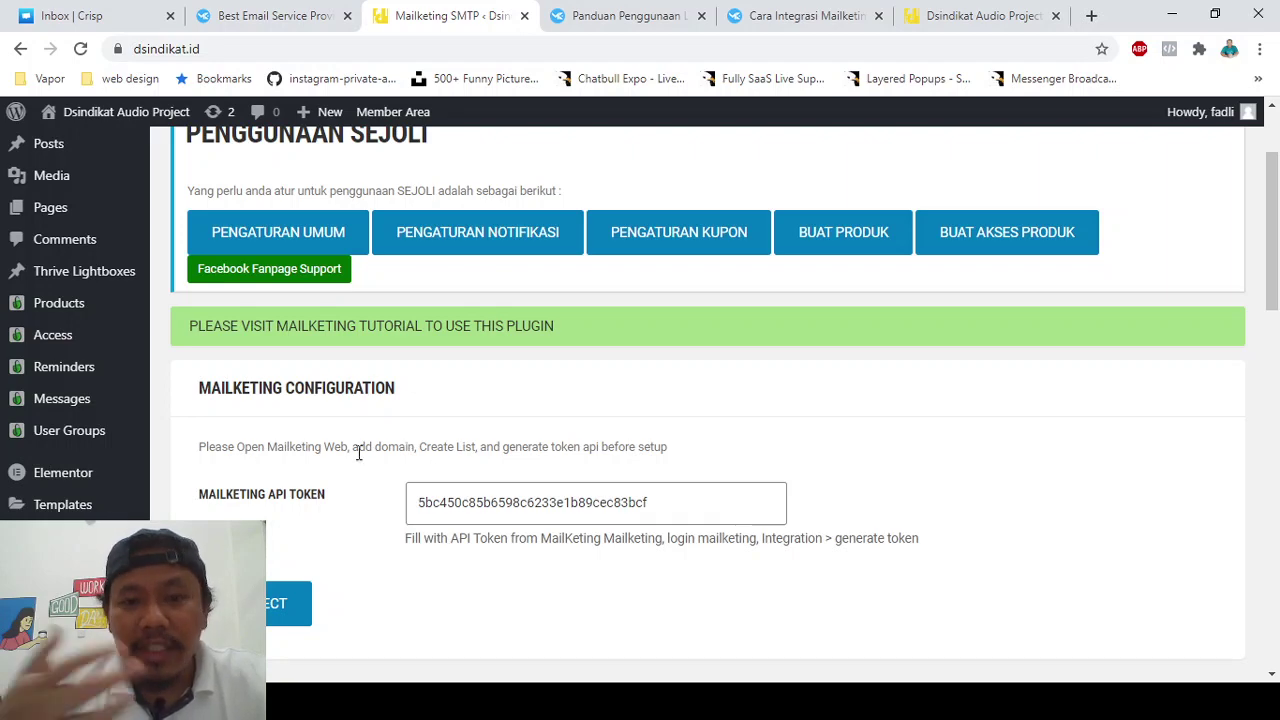
{"action": "scroll", "coordinate": [362, 452], "scroll_direction": "down", "scroll_amount": 7}
{"action": "scroll", "coordinate": [357, 452], "scroll_direction": "down", "scroll_amount": 1}
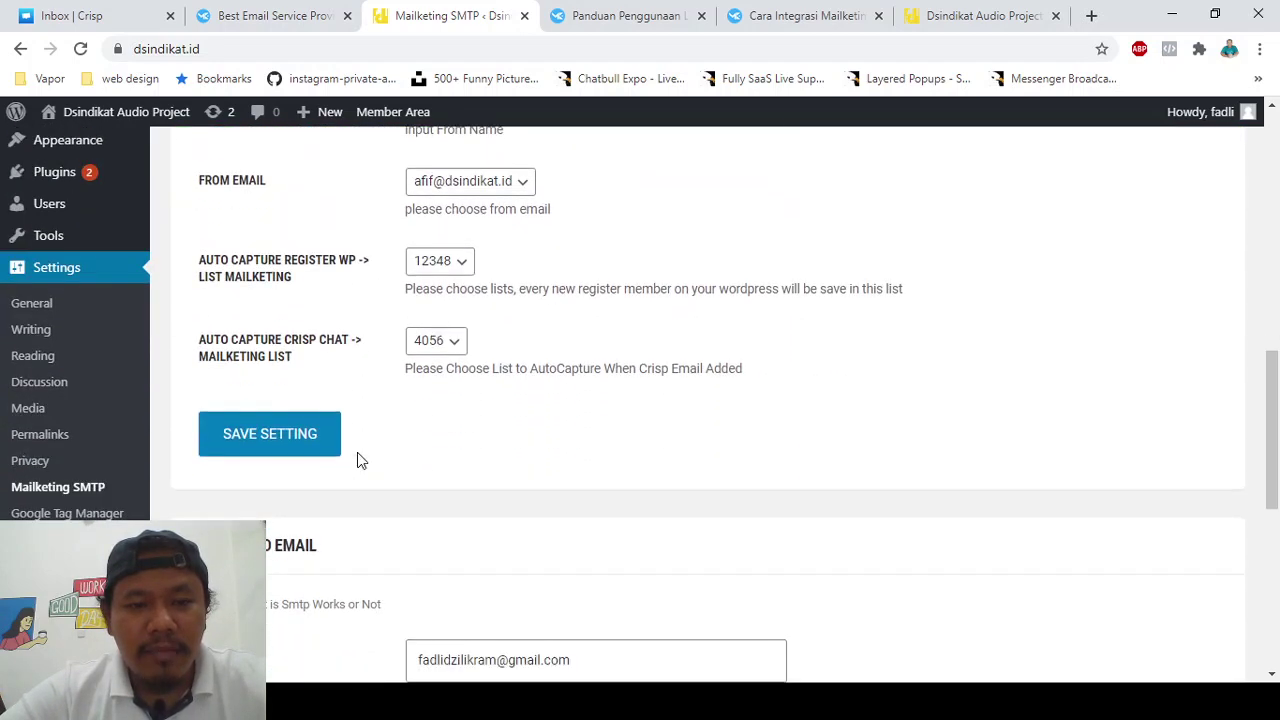
{"action": "double_click", "coordinate": [240, 340]}
{"action": "triple_click", "coordinate": [227, 340]}
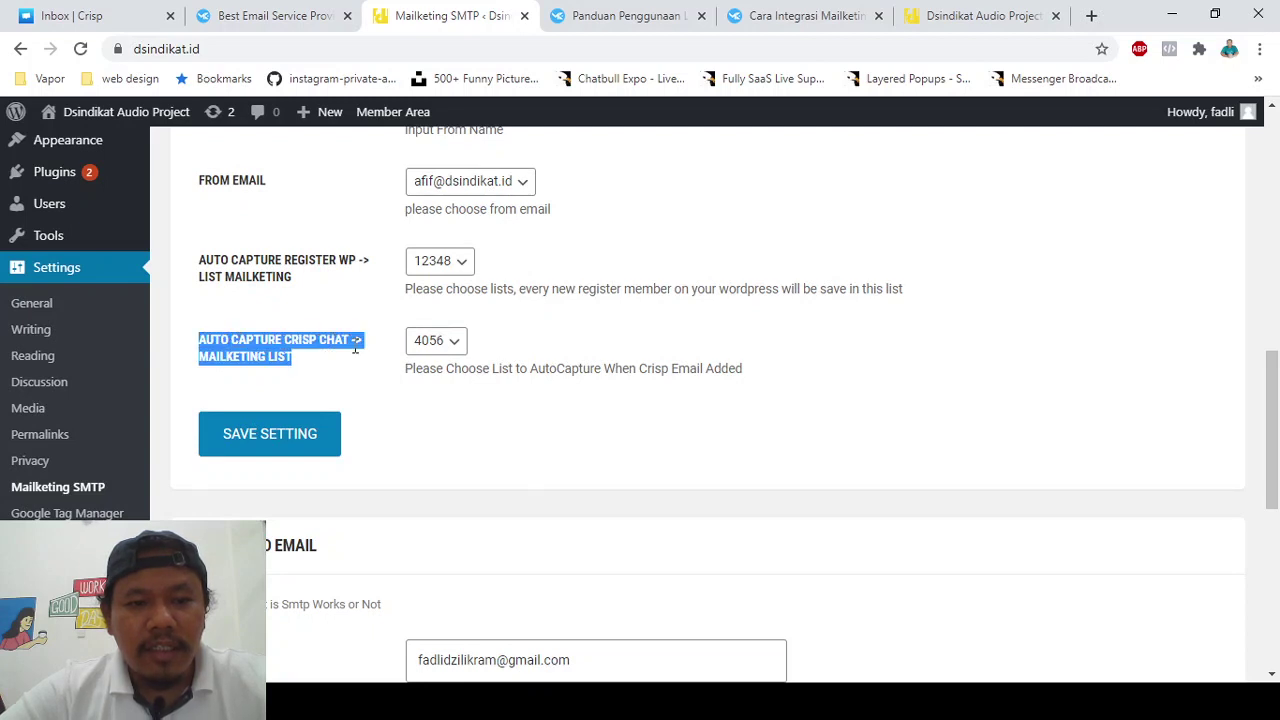
{"action": "scroll", "coordinate": [318, 350], "scroll_direction": "up", "scroll_amount": 5}
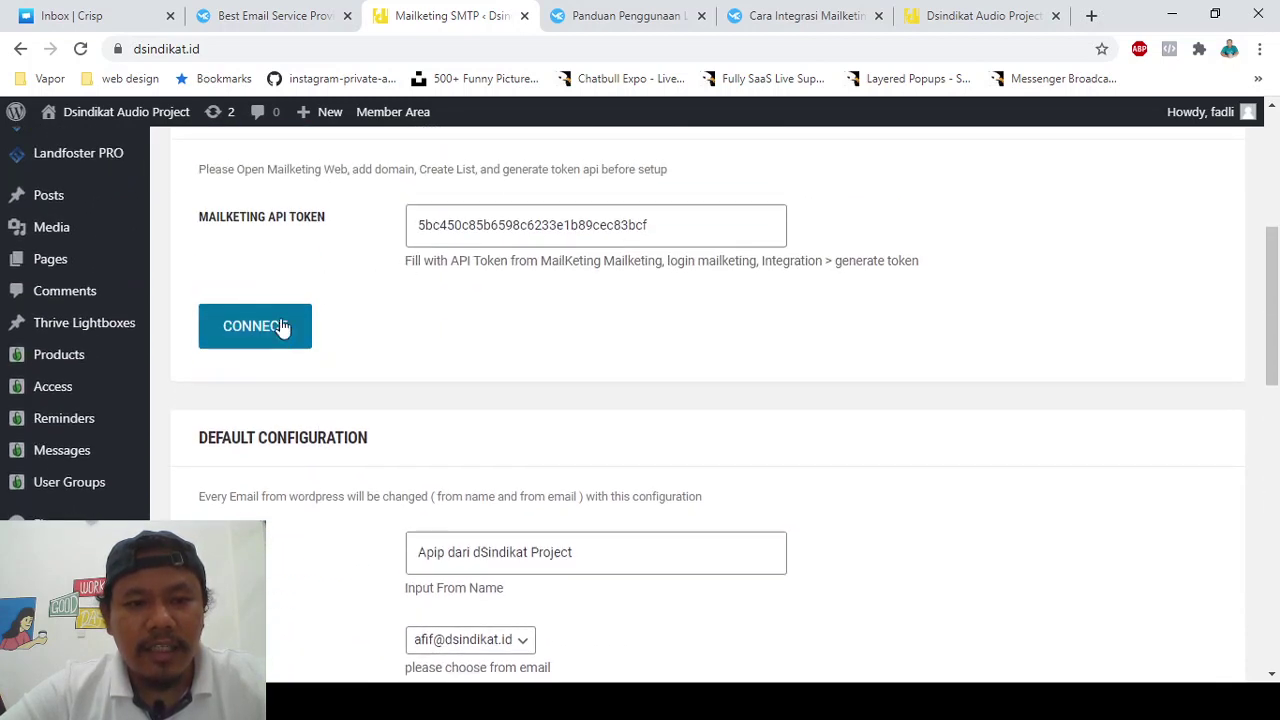
{"action": "left_click", "coordinate": [278, 330]}
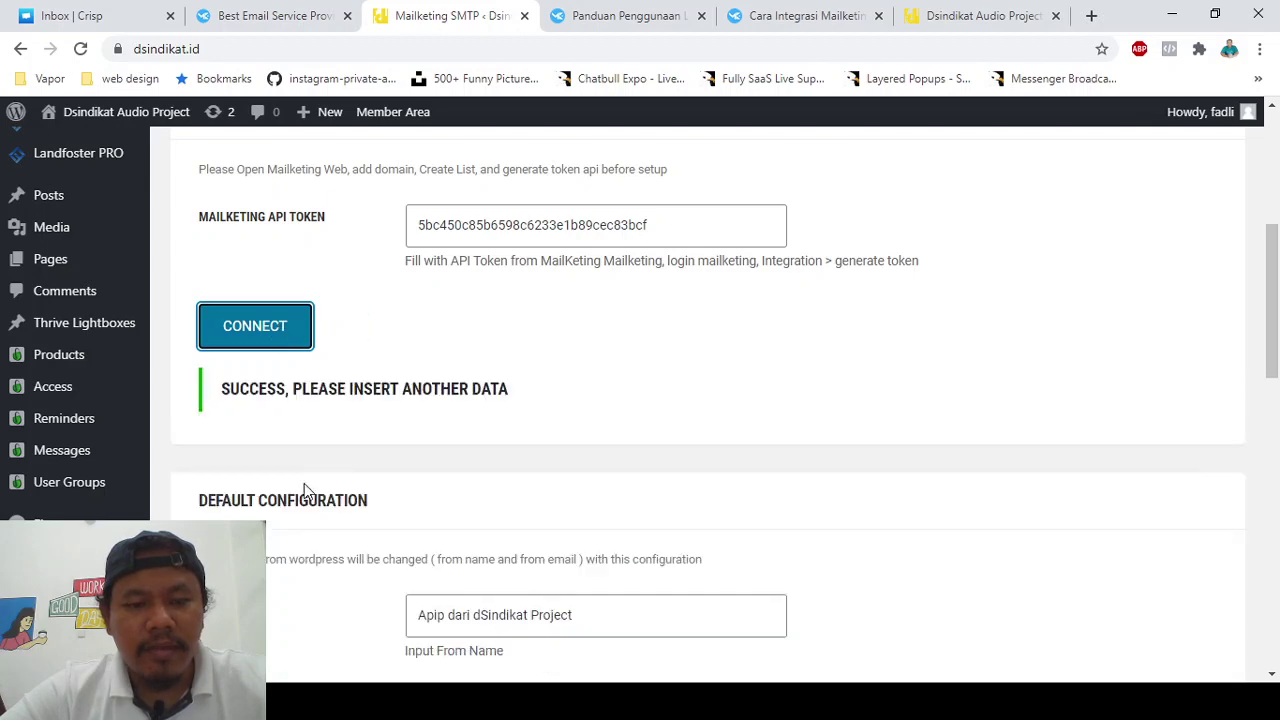
- Set 'Tanya Doank' as the Crisp chat email capture list and save the auto-capture settings
{"action": "scroll", "coordinate": [305, 490], "scroll_direction": "down", "scroll_amount": 5}
{"action": "left_click", "coordinate": [508, 340]}
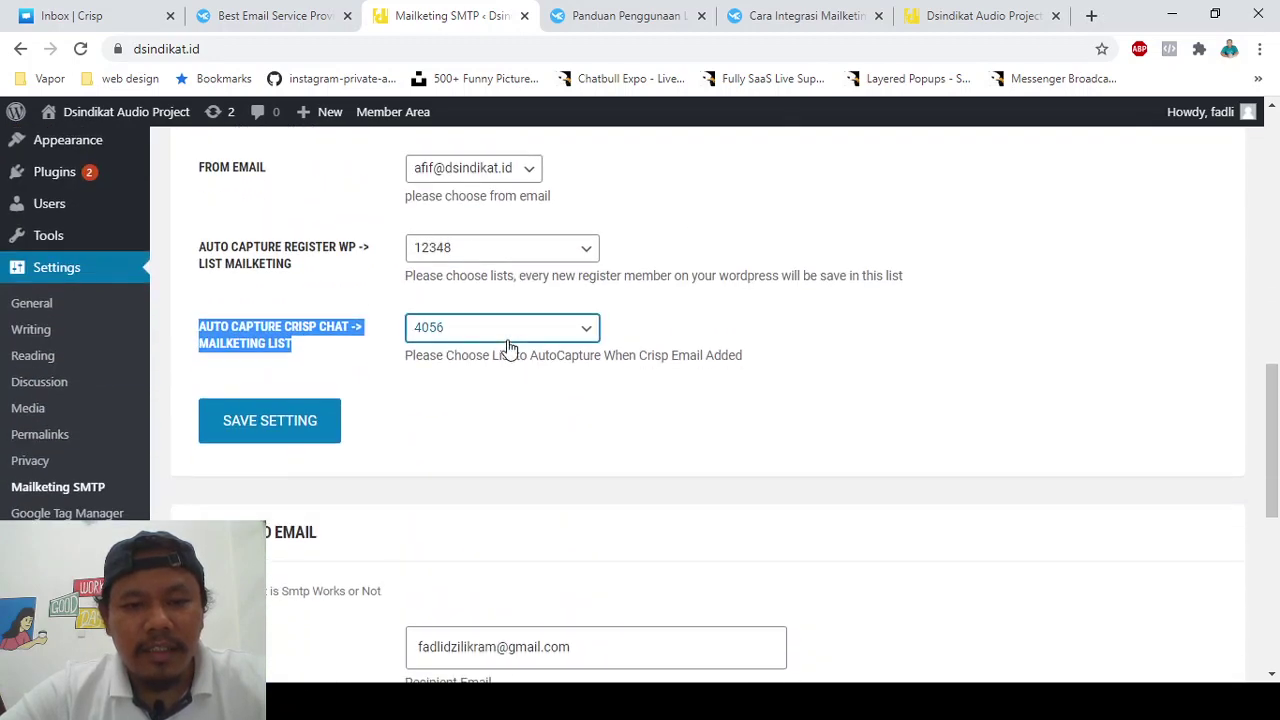
{"action": "left_click", "coordinate": [485, 499]}
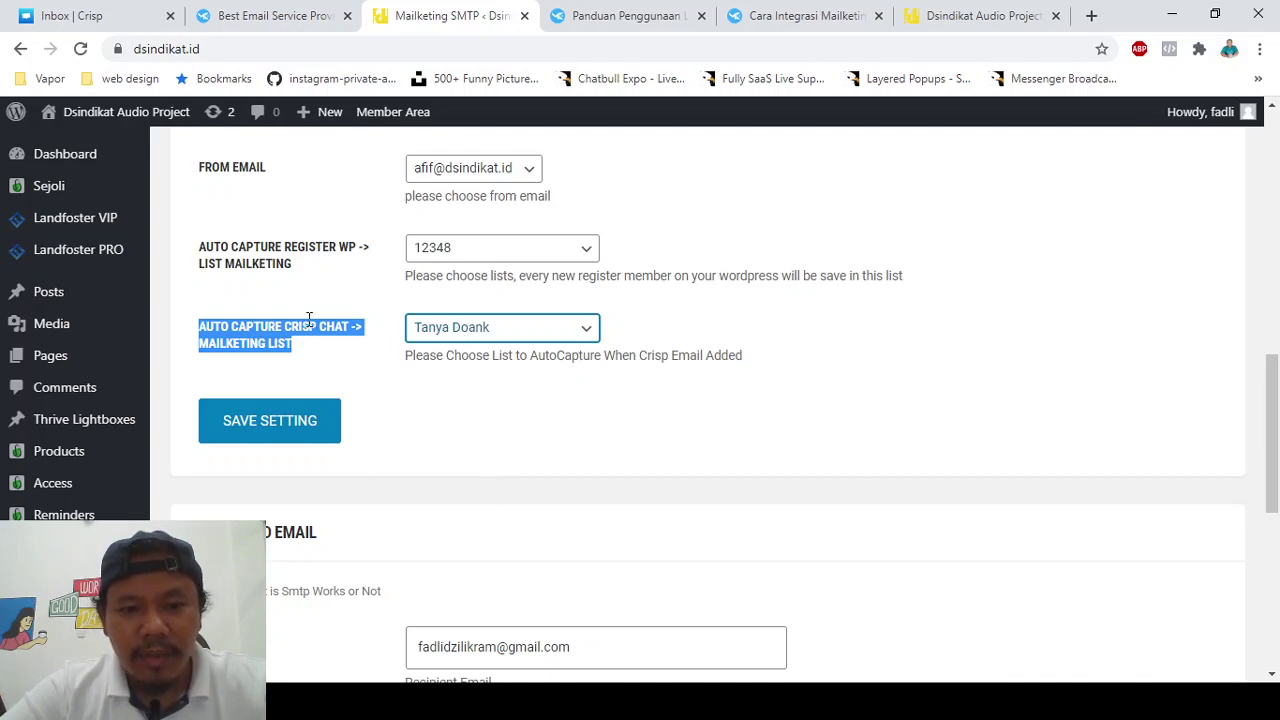
{"action": "scroll", "coordinate": [312, 325], "scroll_direction": "up", "scroll_amount": 6}
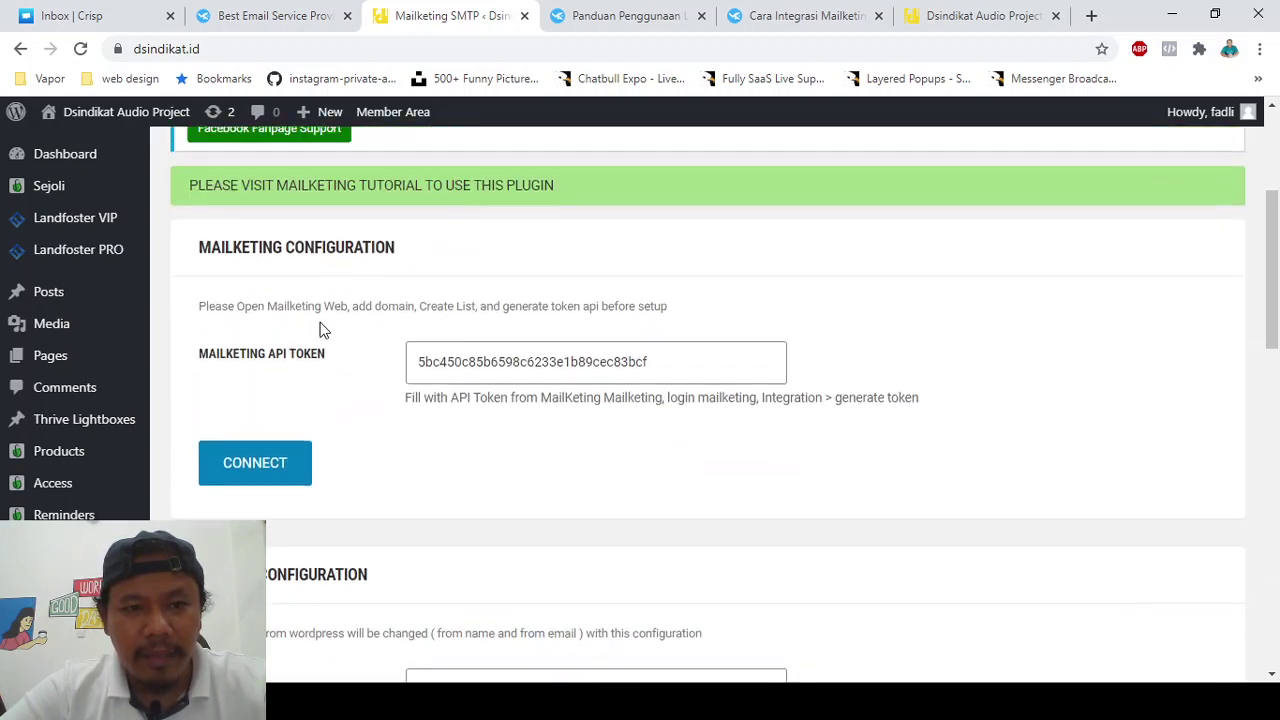
{"action": "scroll", "coordinate": [322, 330], "scroll_direction": "down", "scroll_amount": 5}
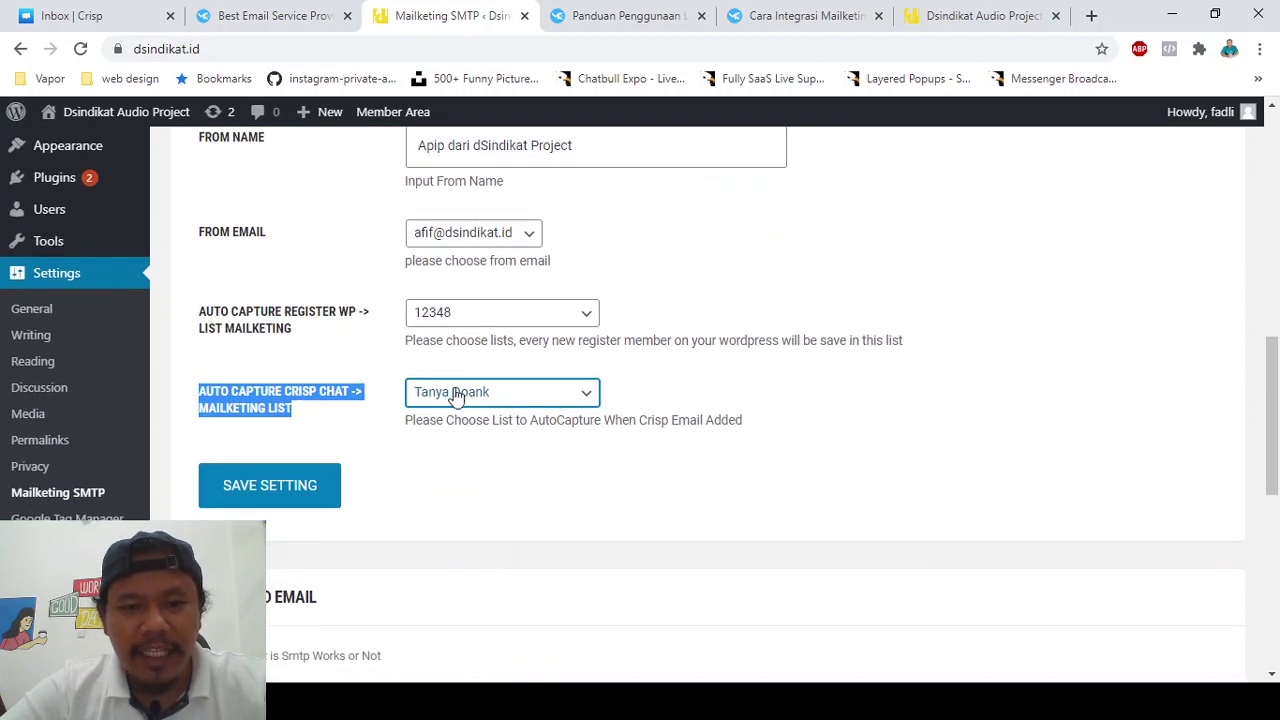
{"action": "left_click", "coordinate": [297, 490]}
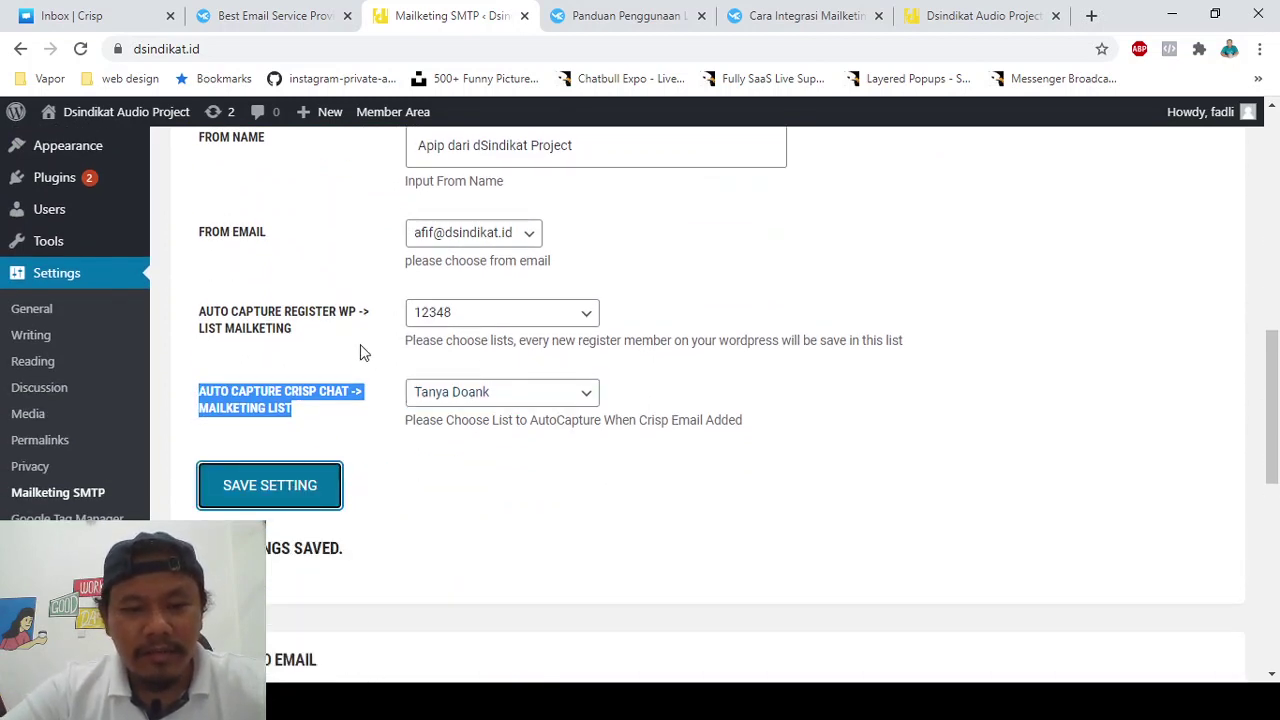
{"action": "scroll", "coordinate": [360, 352], "scroll_direction": "up", "scroll_amount": 3}
{"action": "scroll", "coordinate": [390, 366], "scroll_direction": "down", "scroll_amount": 1}
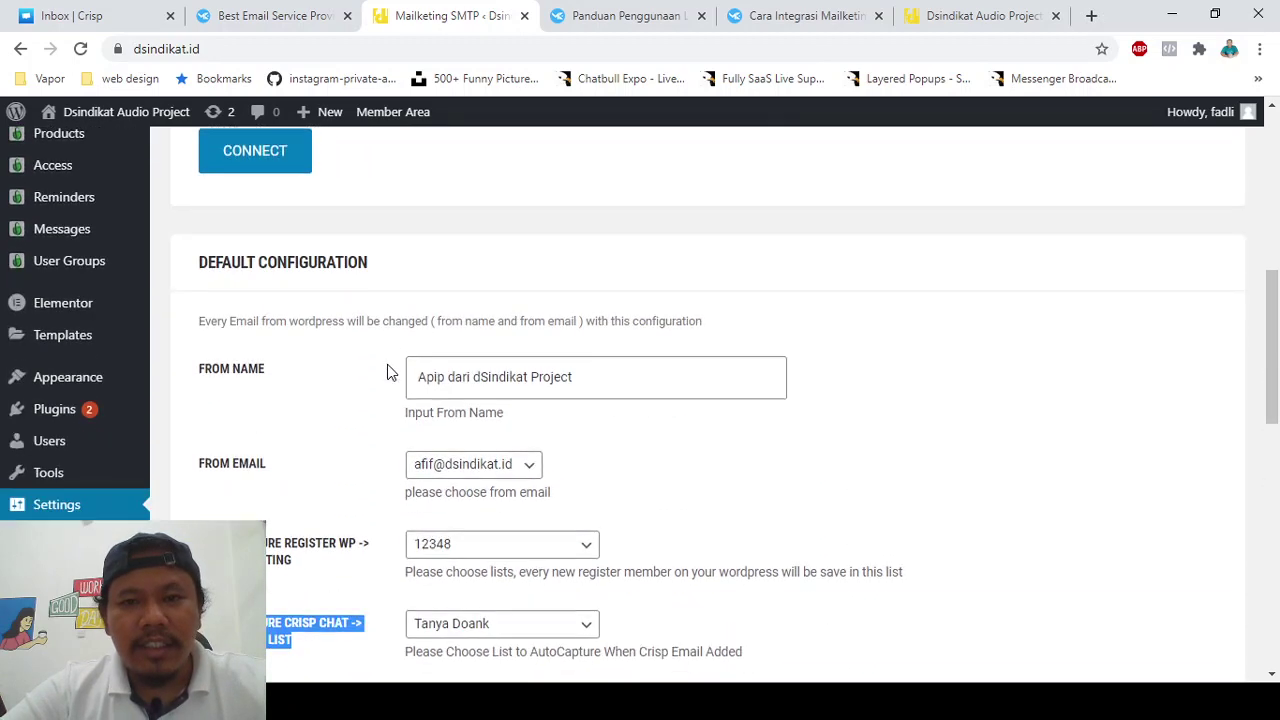
{"action": "scroll", "coordinate": [390, 372], "scroll_direction": "down", "scroll_amount": 2}
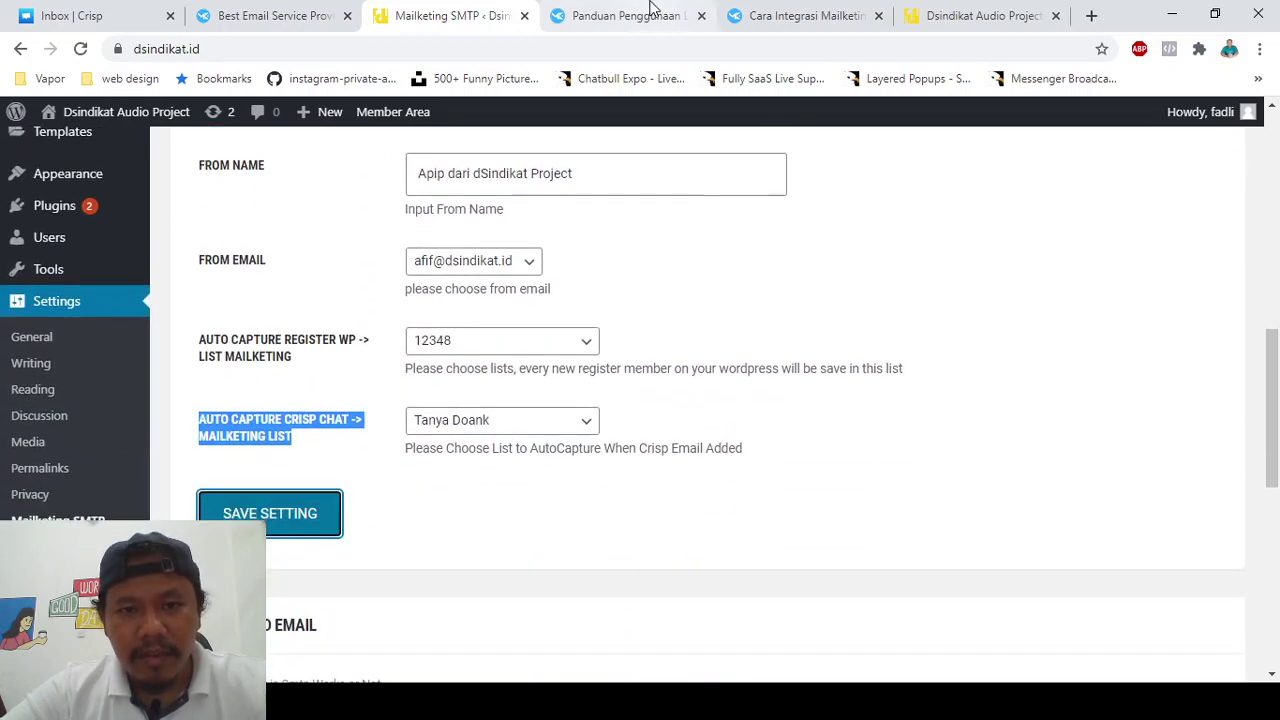
{"action": "scroll", "coordinate": [297, 325], "scroll_direction": "up", "scroll_amount": 8}
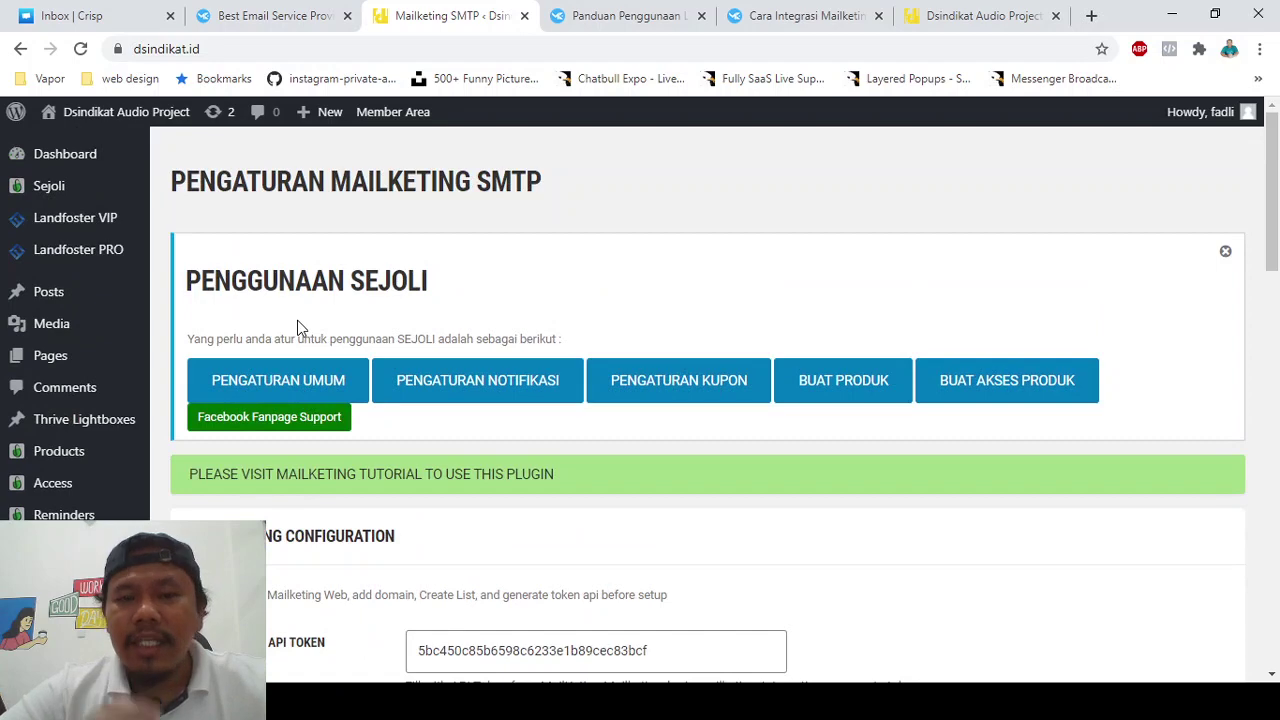
{"action": "scroll", "coordinate": [297, 325], "scroll_direction": "down", "scroll_amount": 3}
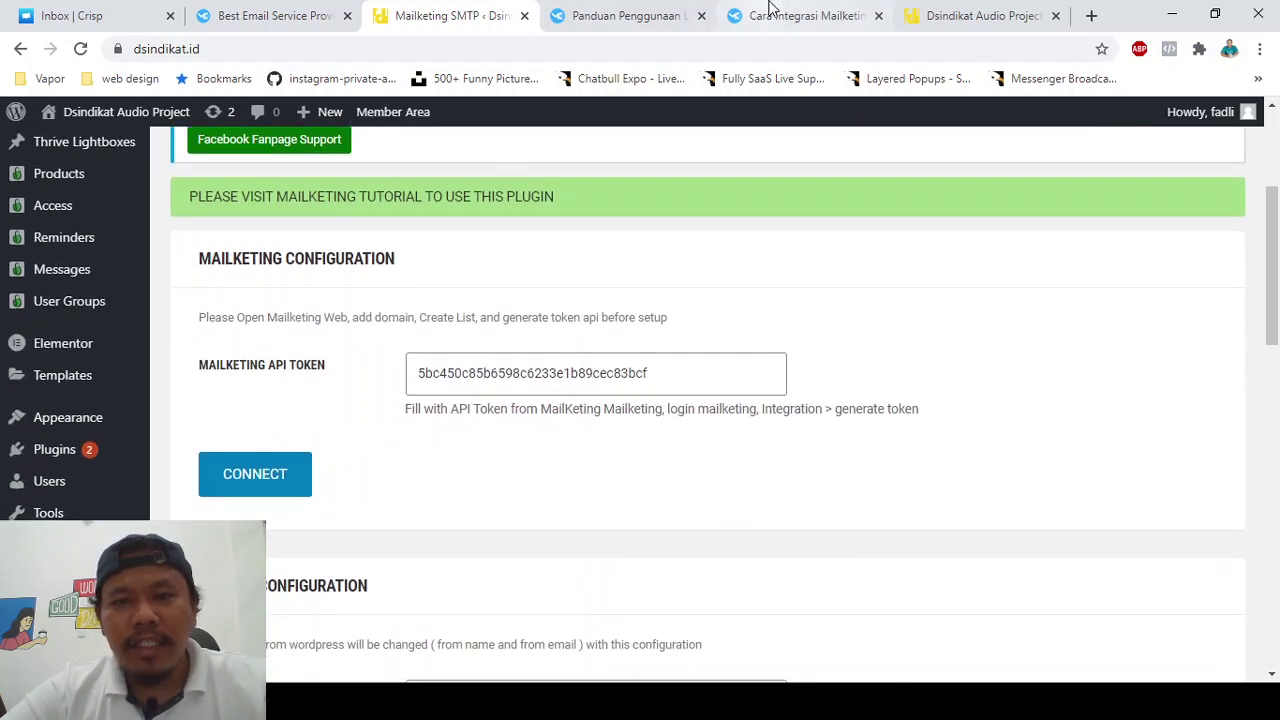
{"action": "left_click", "coordinate": [765, 15]}
- Send a test 'halo' message from the dsindikat.id Crisp chat widget
{"action": "left_click", "coordinate": [980, 15]}
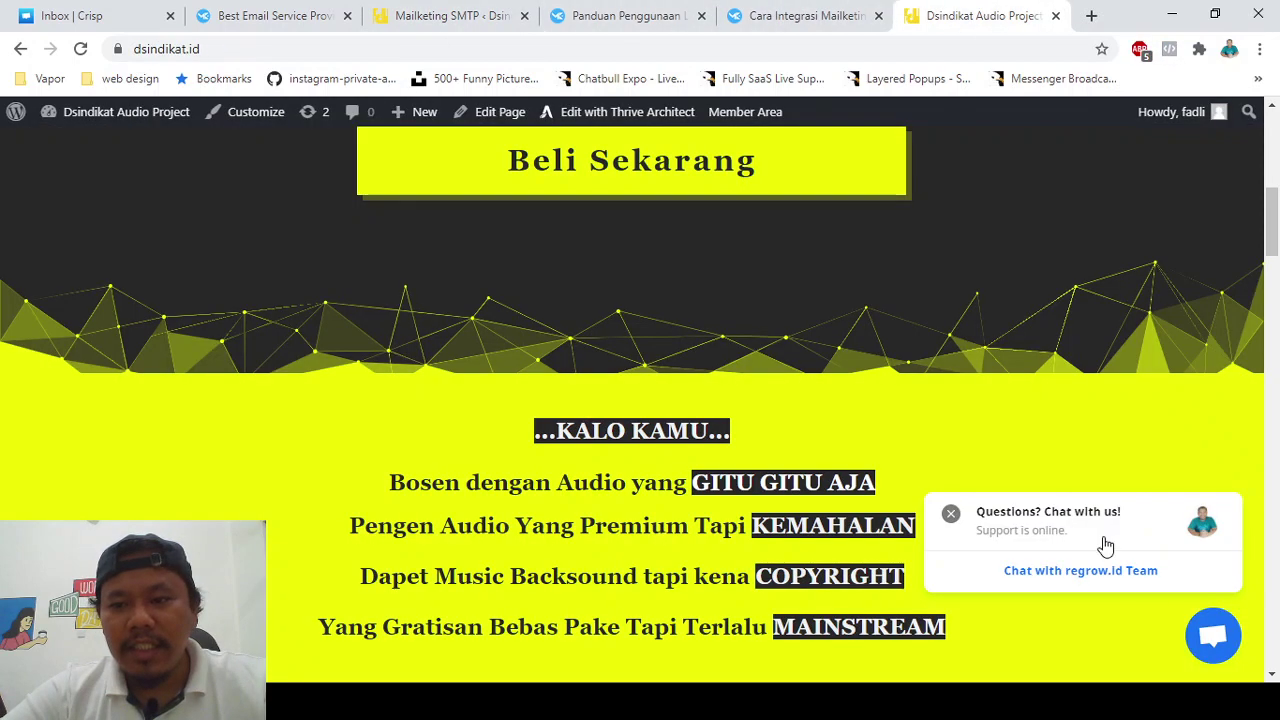
{"action": "left_click", "coordinate": [1215, 640]}
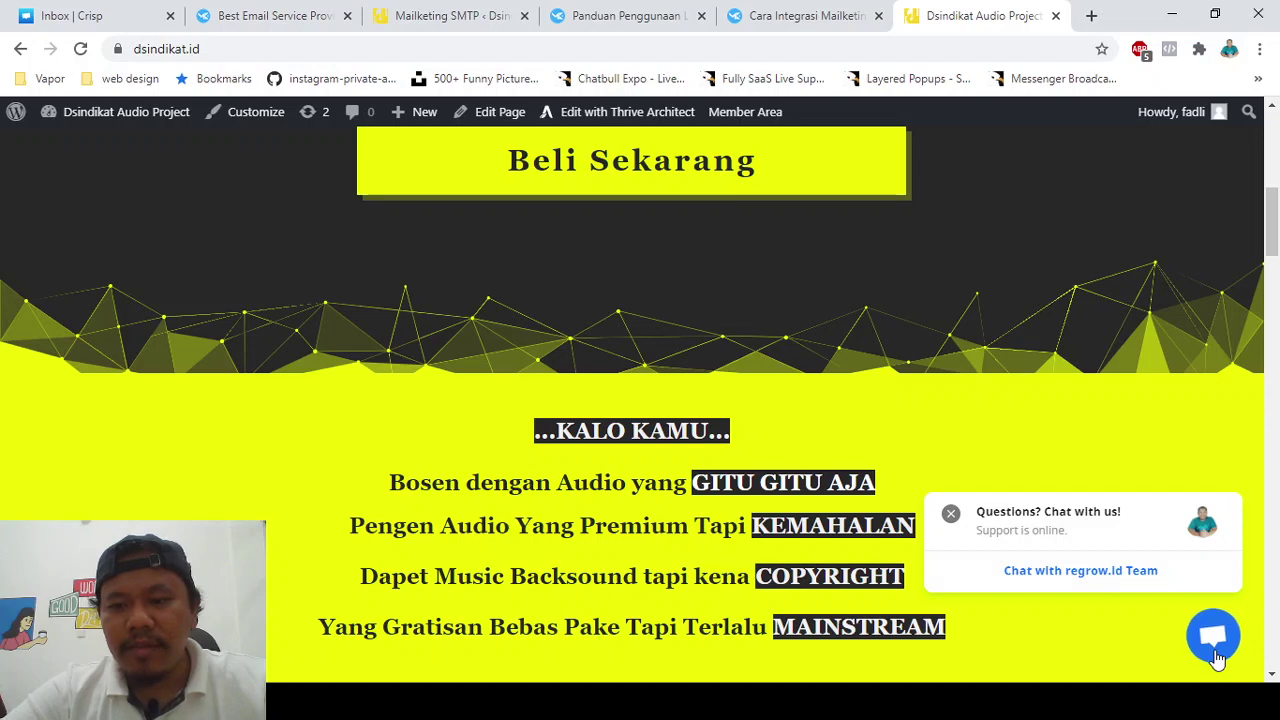
{"action": "left_click", "coordinate": [1014, 592]}
{"action": "type", "text": "halo"}
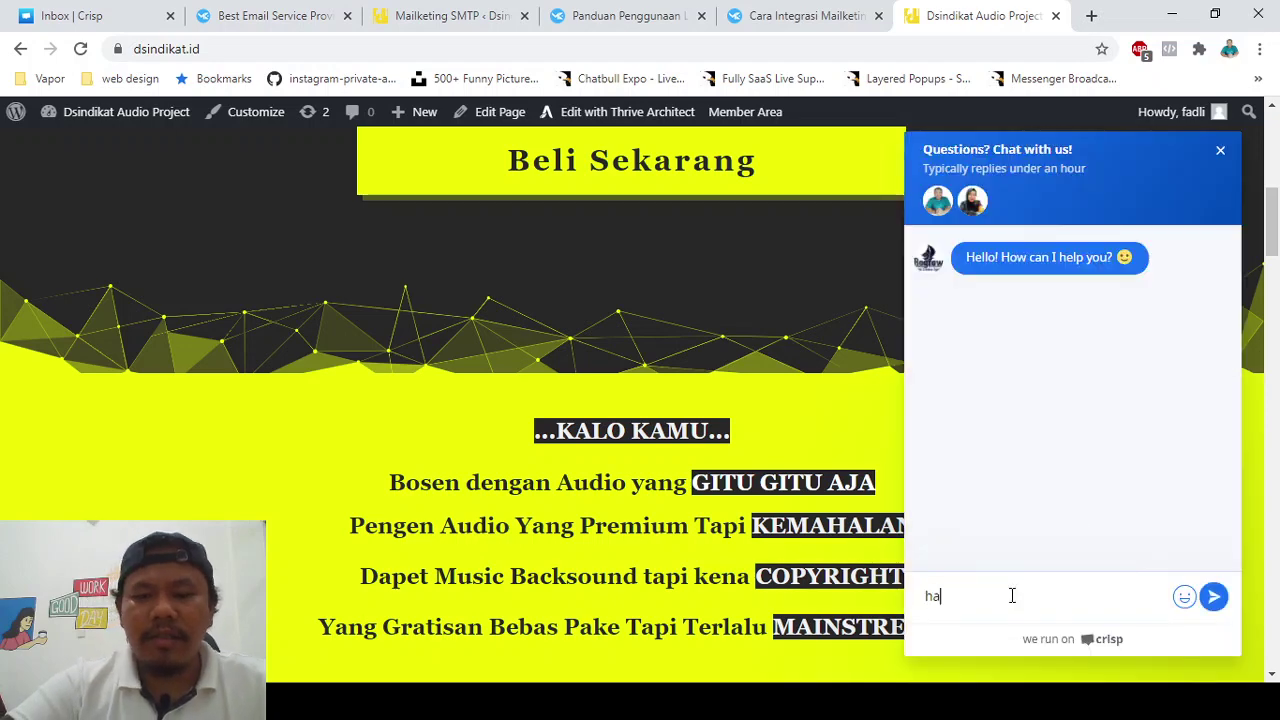
{"action": "key", "text": "Return"}
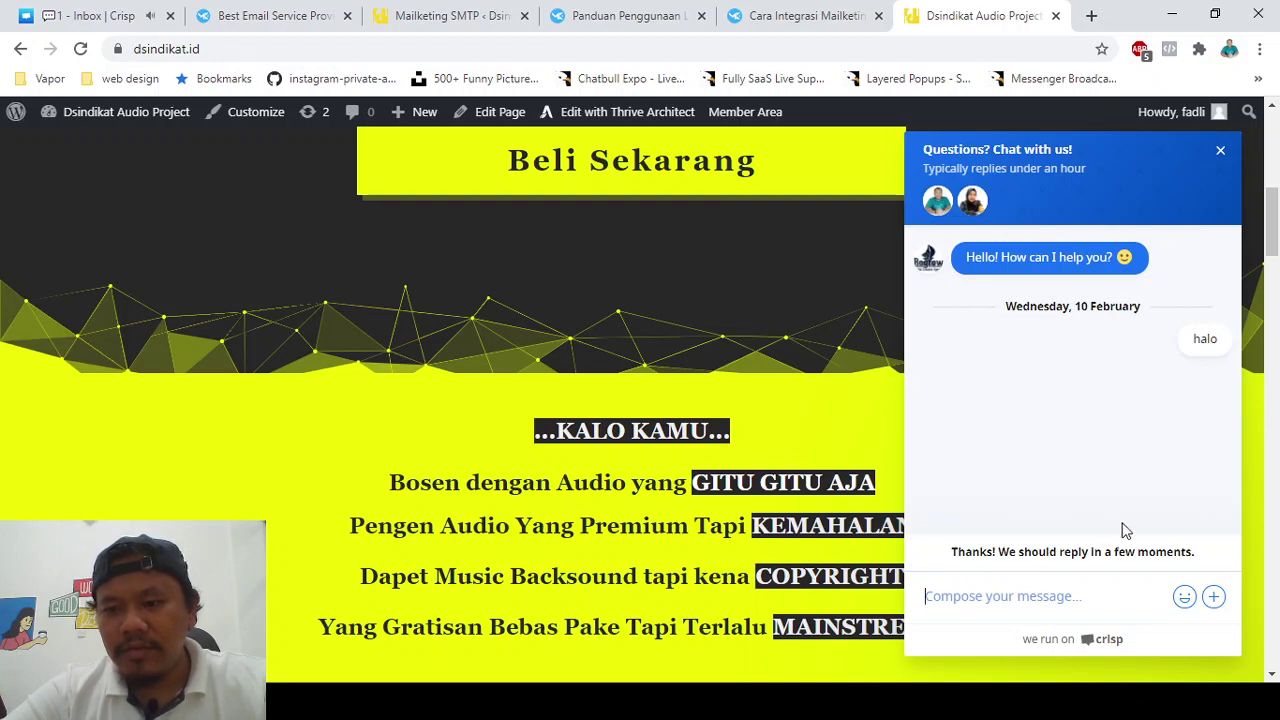
- Open the new visitor's 'halo' conversation in the Crisp inbox
{"action": "left_click", "coordinate": [1253, 592]}
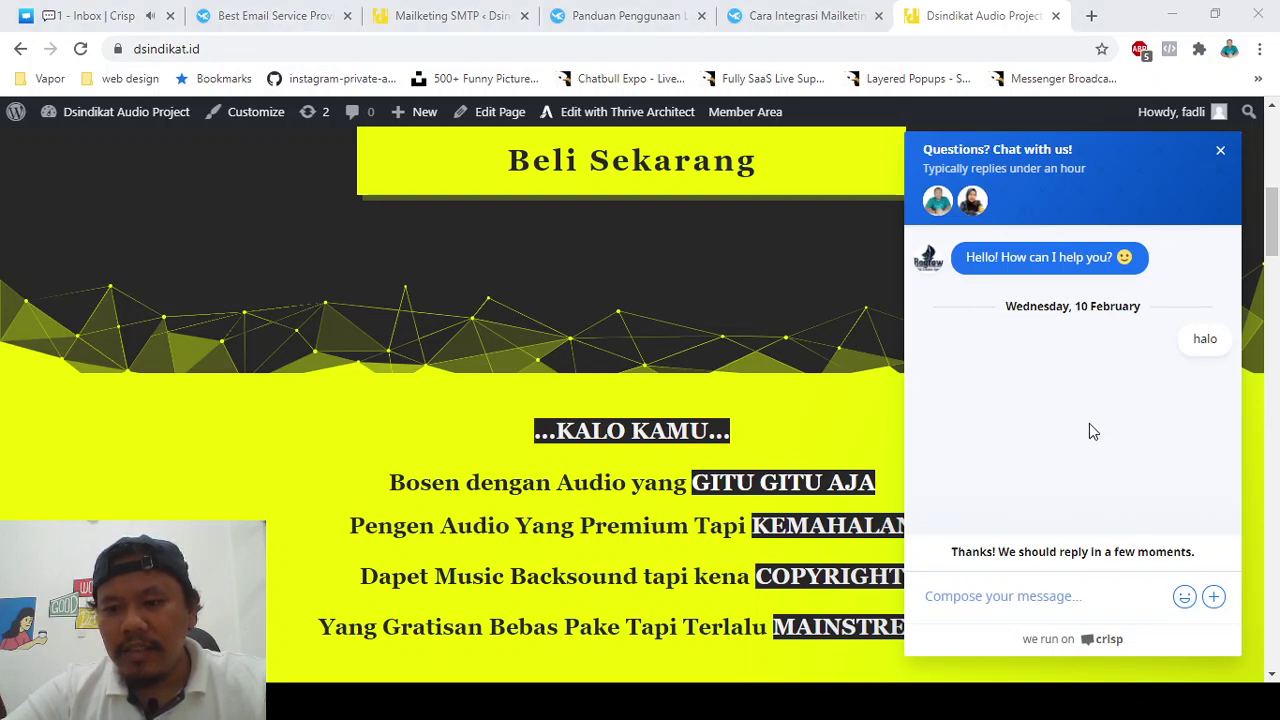
{"action": "left_click", "coordinate": [1253, 603]}
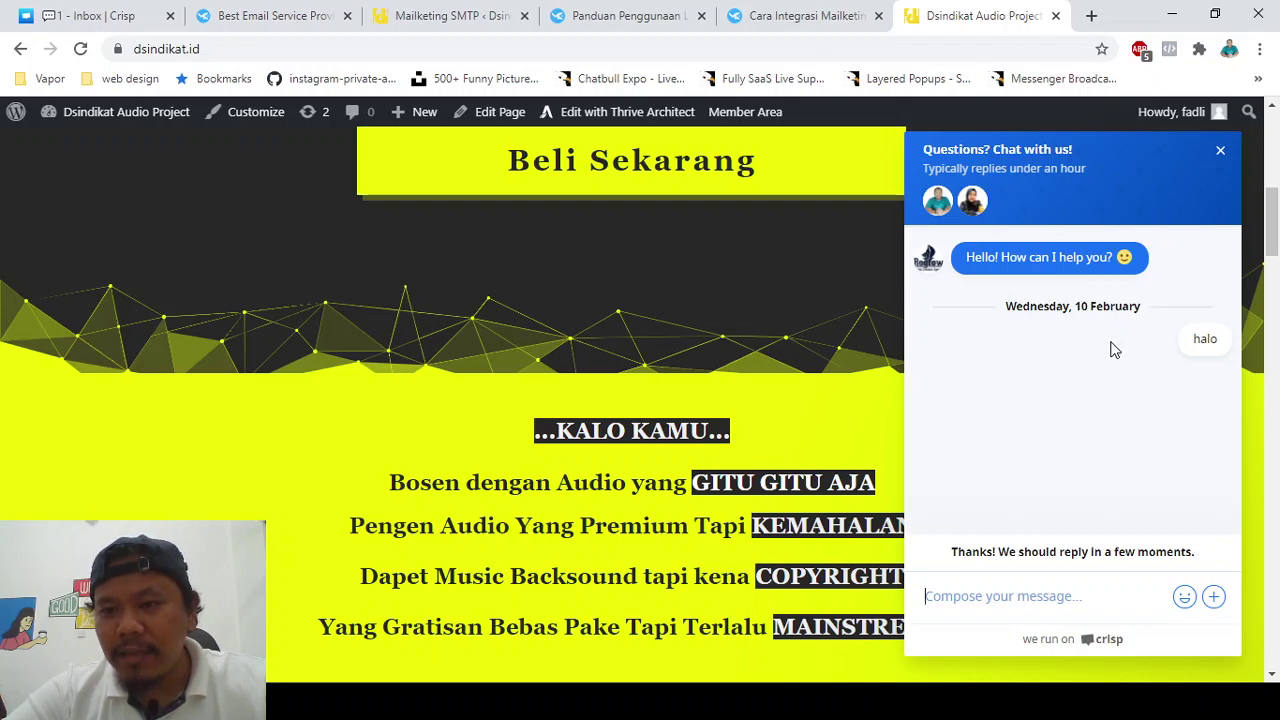
{"action": "left_click", "coordinate": [113, 8]}
{"action": "left_click", "coordinate": [258, 193]}
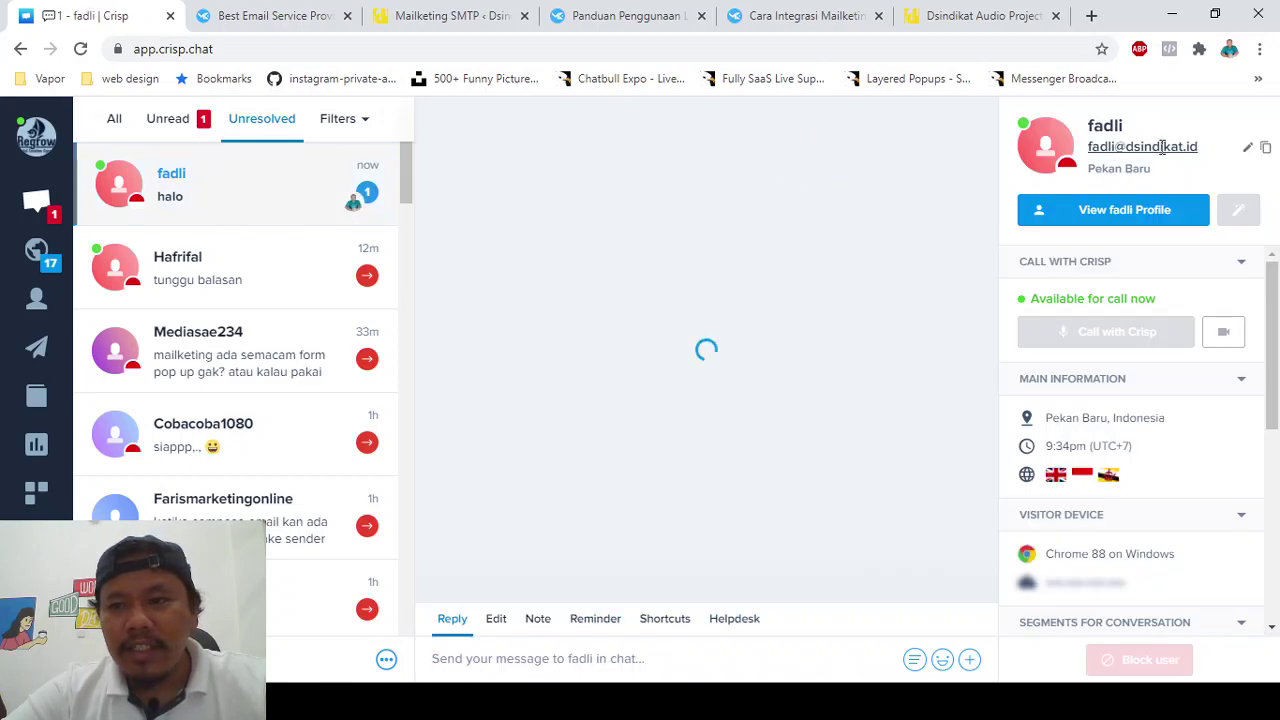
- Return to the Dsindikat Audio Project tab showing the 'halo' chat and select its address bar
{"action": "left_click", "coordinate": [858, 8]}
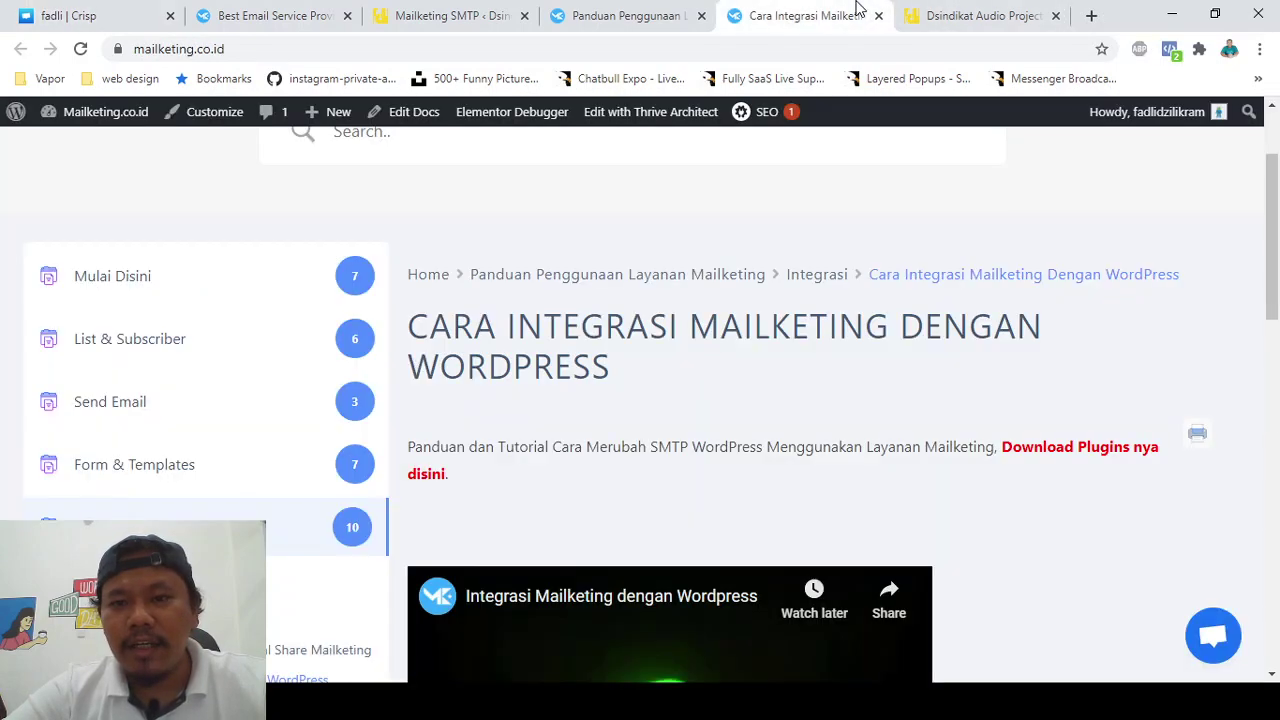
{"action": "left_click", "coordinate": [985, 12]}
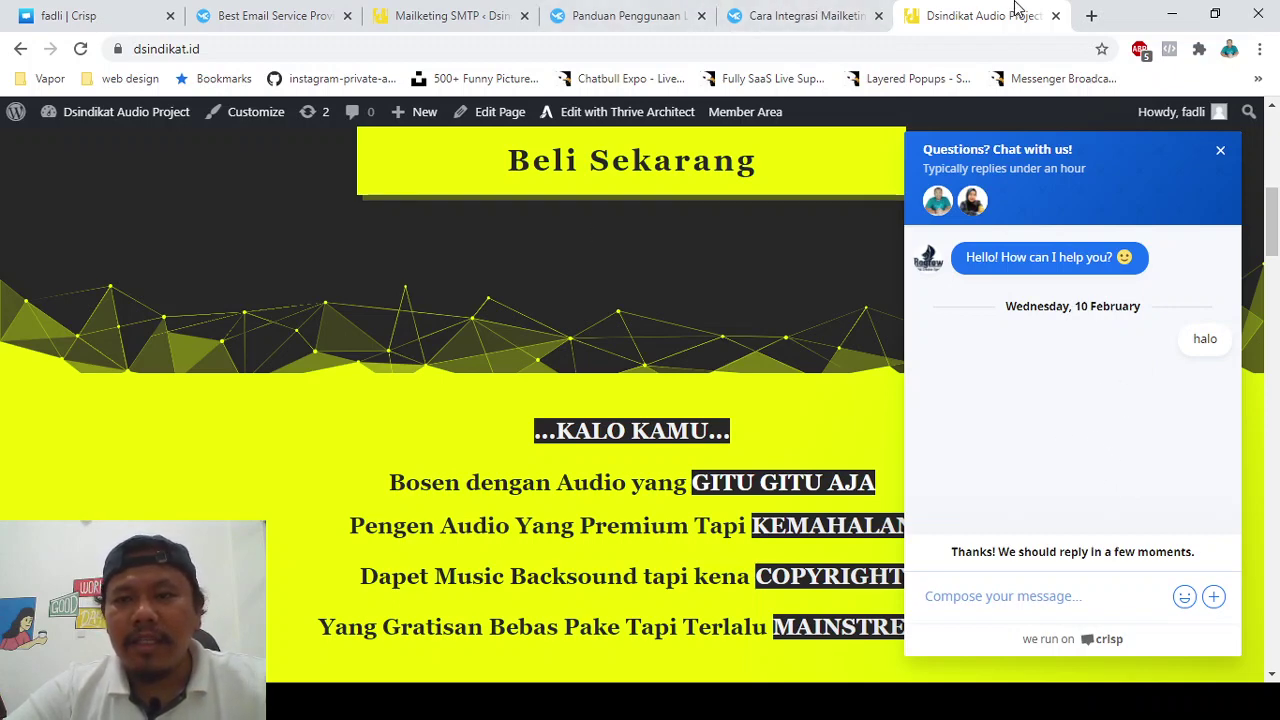
{"action": "left_click", "coordinate": [688, 52]}
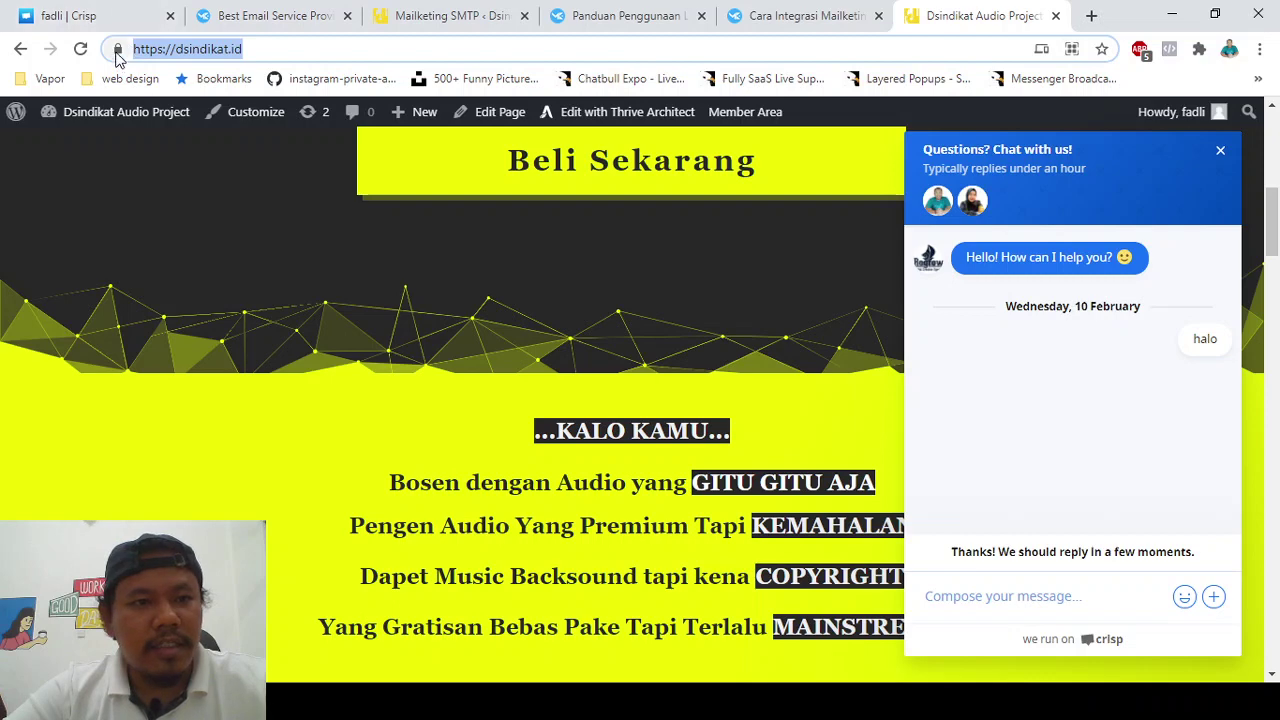
- Delete the dsindikat.id cookies in Chrome's site info and reload the page
{"action": "left_click", "coordinate": [142, 128]}
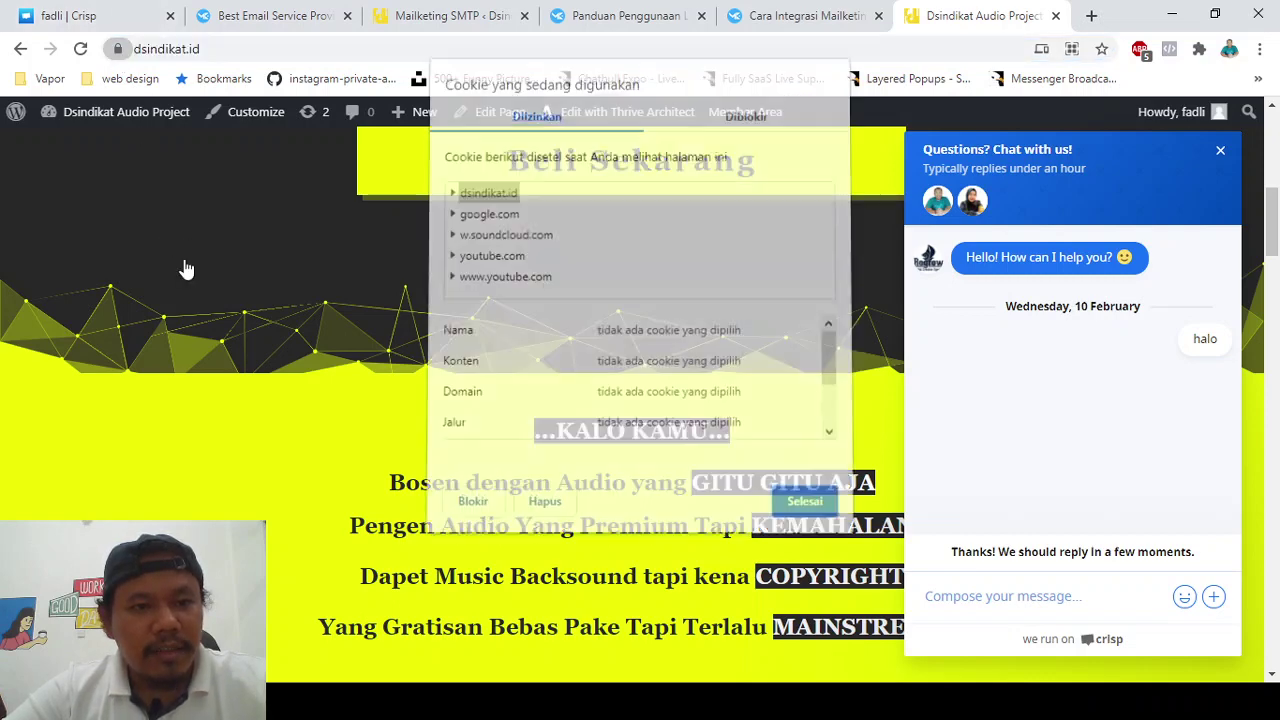
{"action": "scroll", "coordinate": [523, 363], "scroll_direction": "down", "scroll_amount": 3}
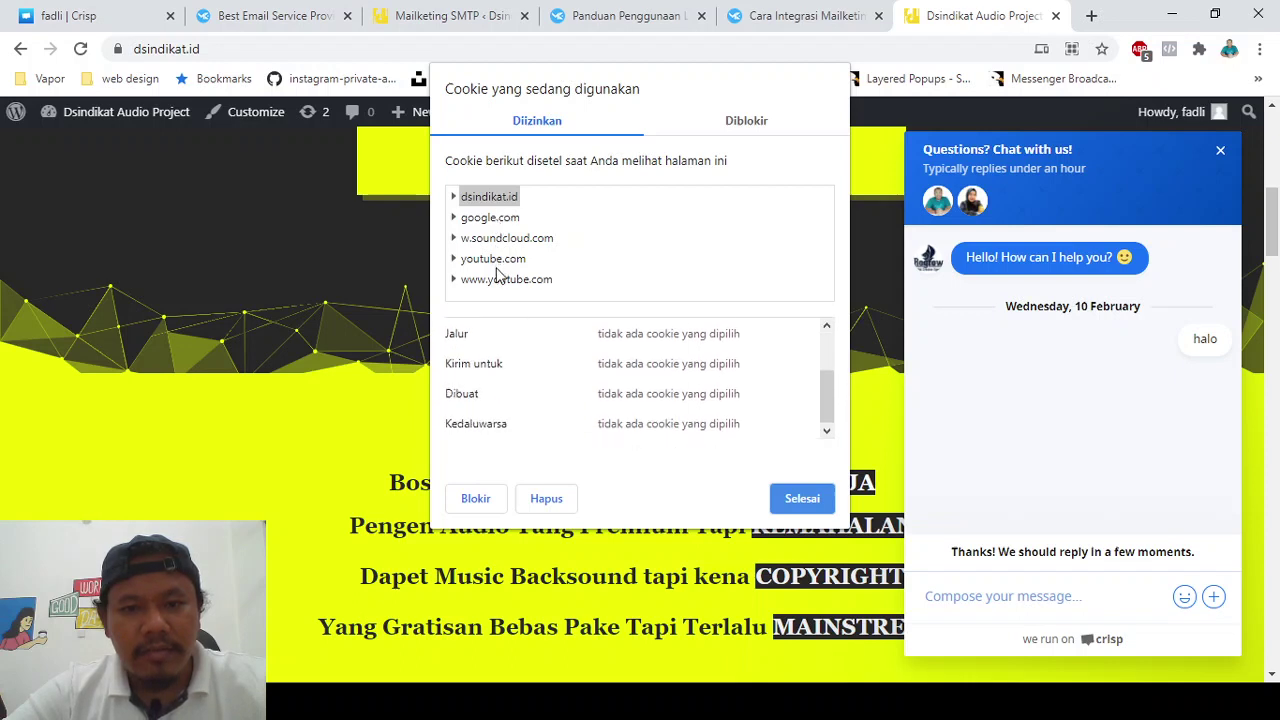
{"action": "scroll", "coordinate": [514, 358], "scroll_direction": "up", "scroll_amount": 2}
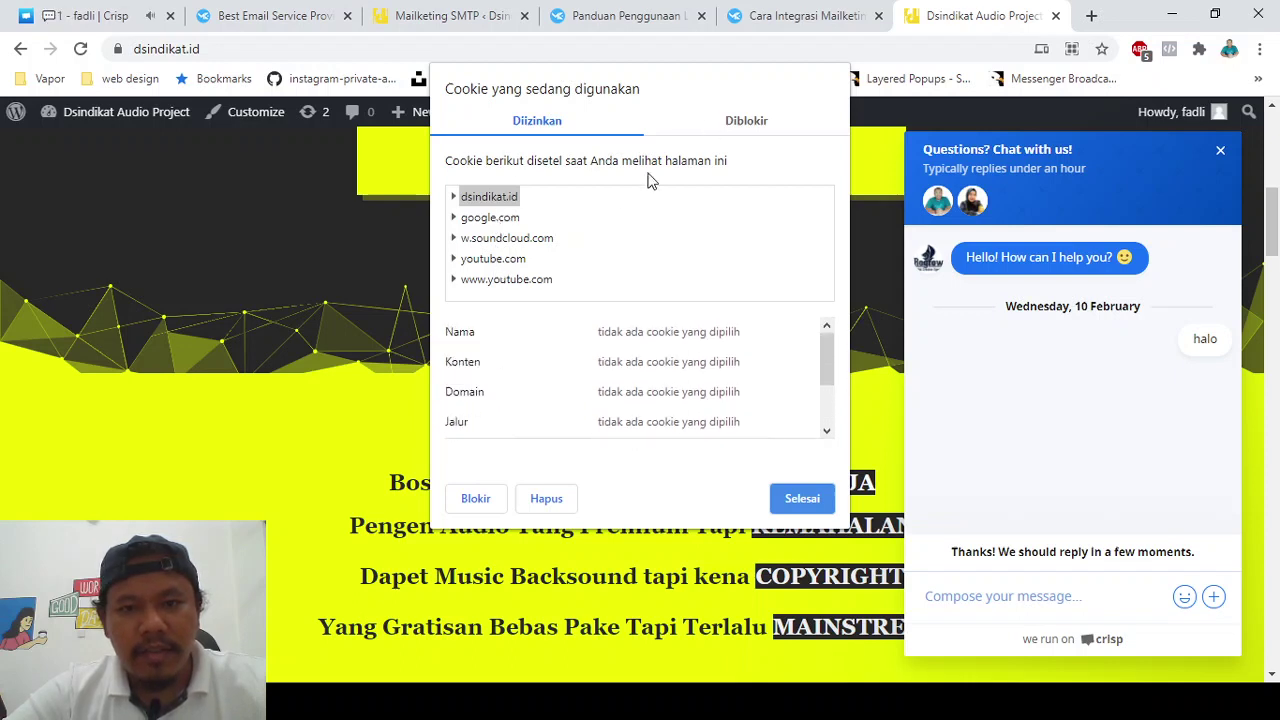
{"action": "left_click", "coordinate": [546, 498]}
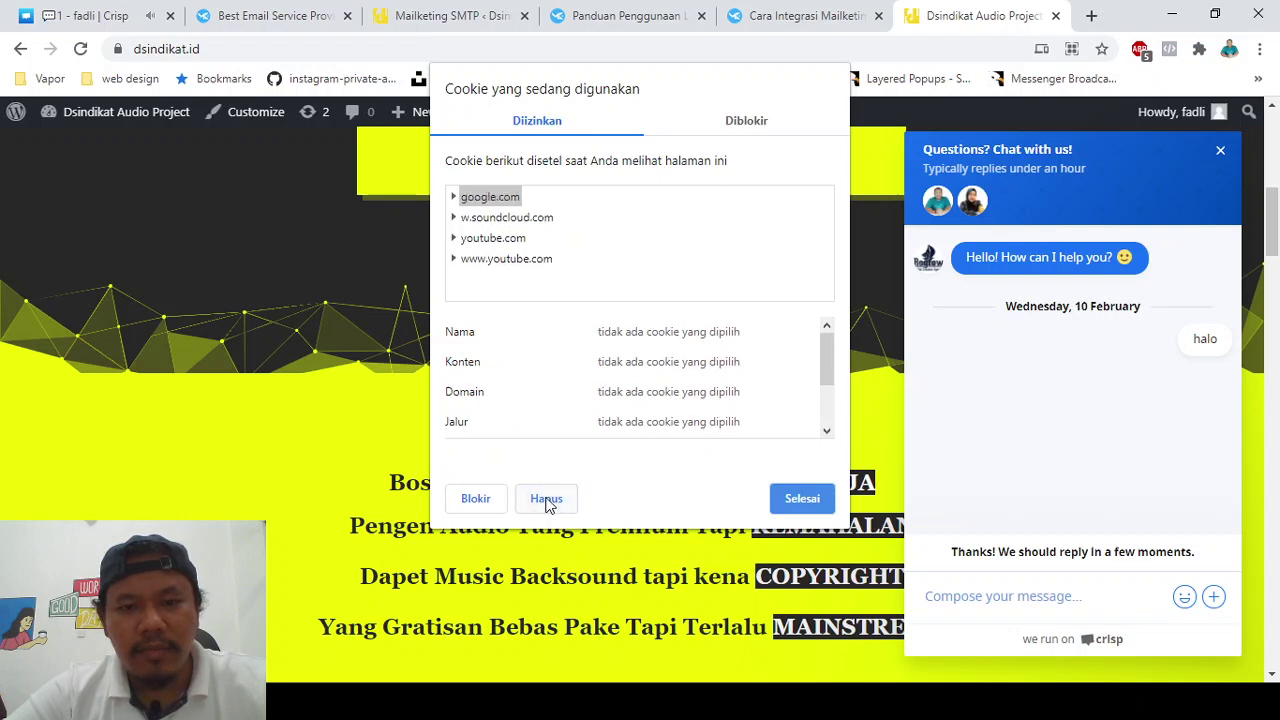
{"action": "left_click", "coordinate": [495, 41]}
{"action": "key", "text": "Return"}
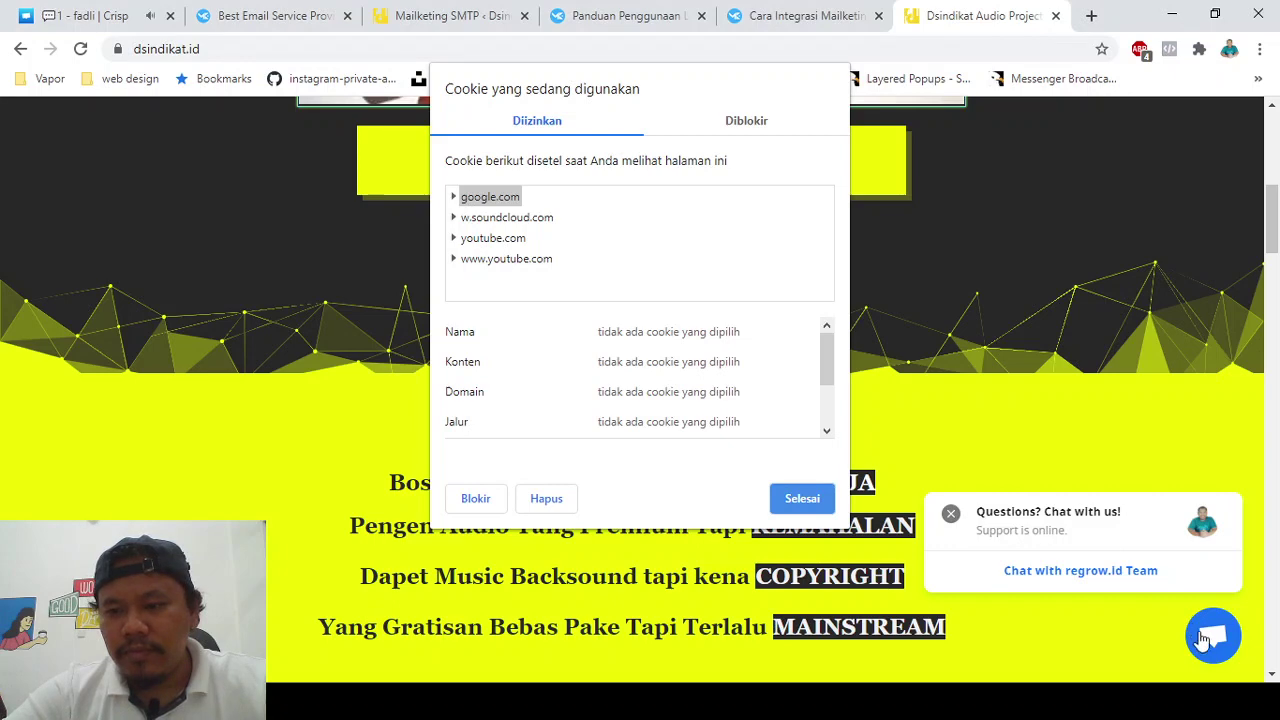
{"action": "left_click", "coordinate": [785, 505]}
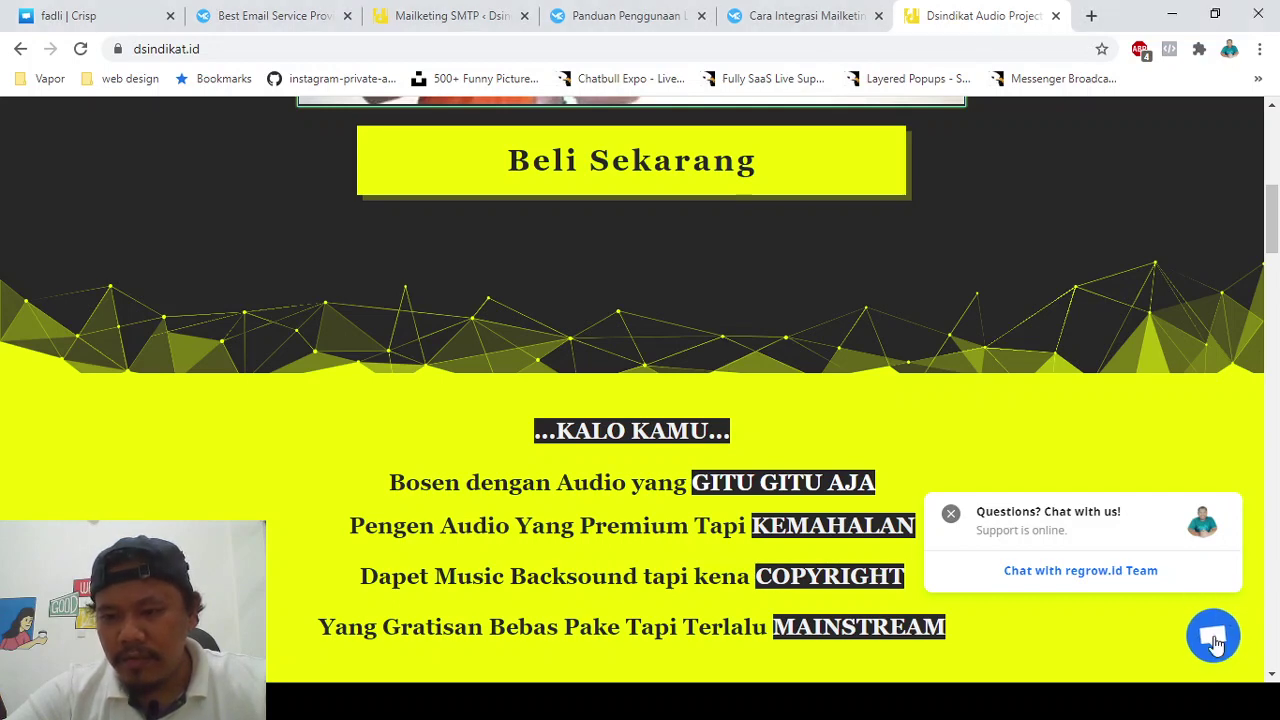
- Send a 'tes' message as a fresh visitor in the dsindikat.id chat
{"action": "left_click", "coordinate": [1205, 635]}
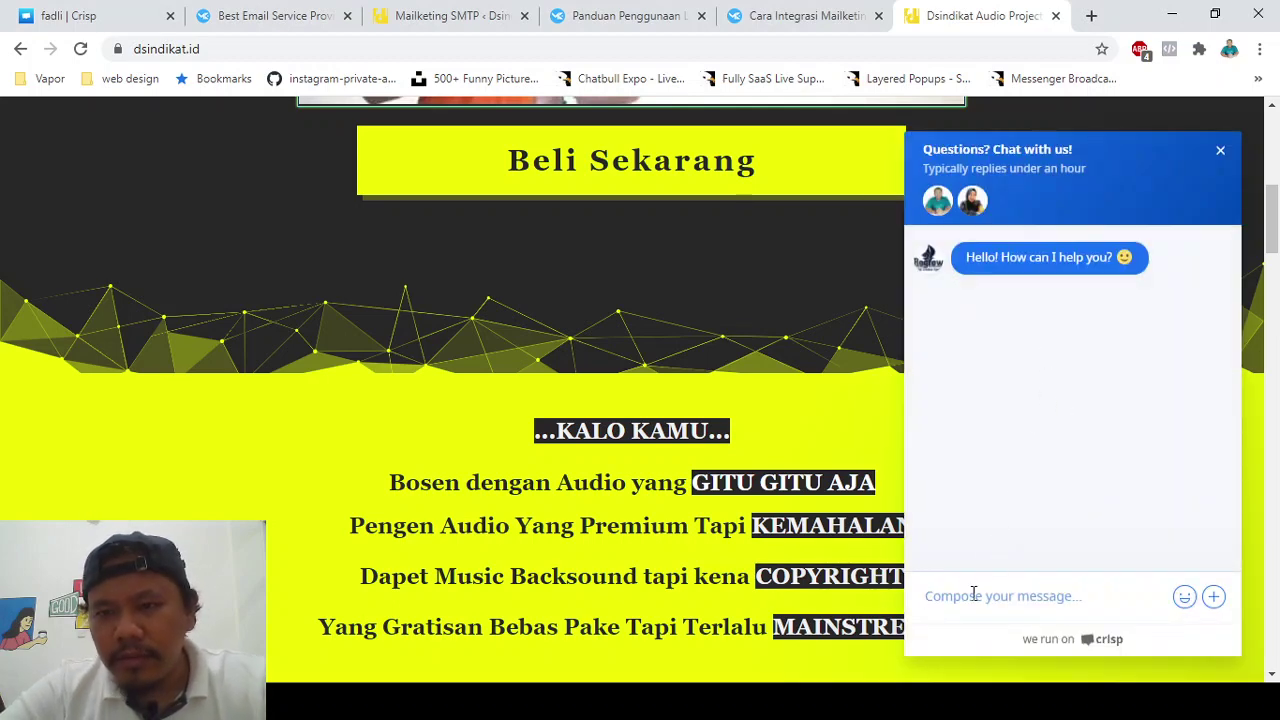
{"action": "type", "text": "tes"}
{"action": "key", "text": "Return"}
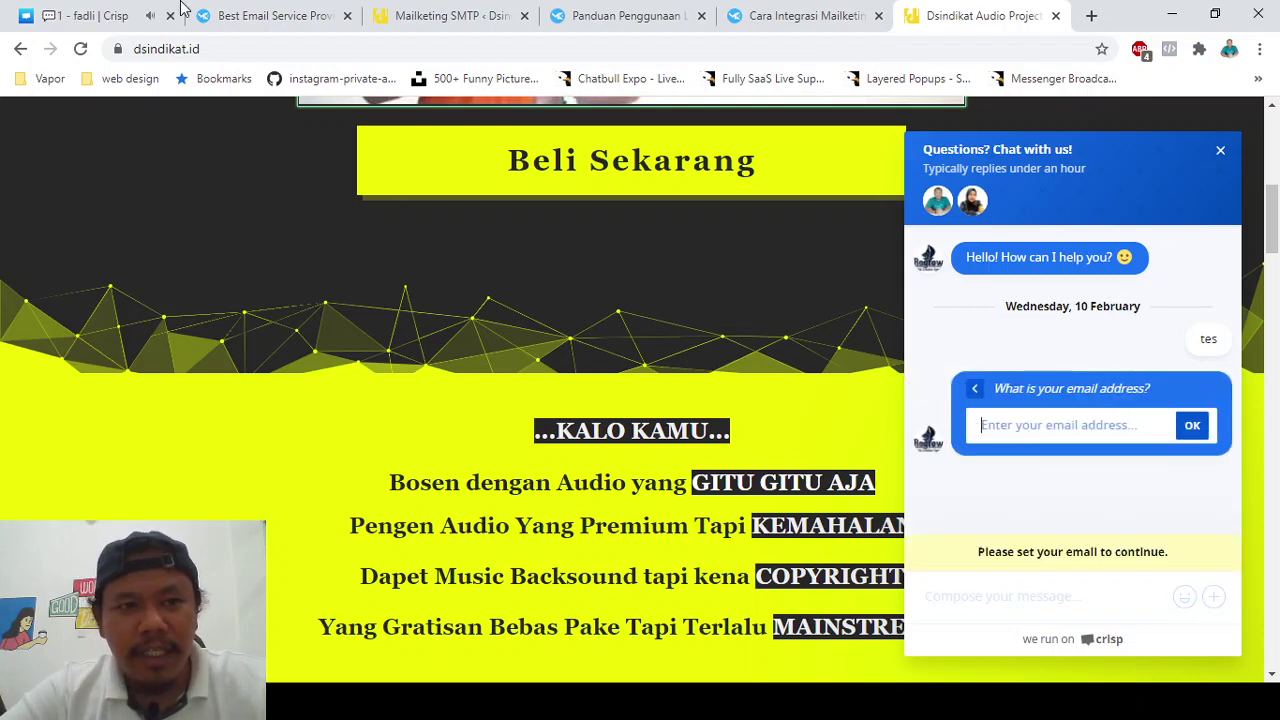
- Submit a visitor email address in the Crisp chat's email prompt, then return to the Mailketing lists page
{"action": "left_click", "coordinate": [100, 12]}
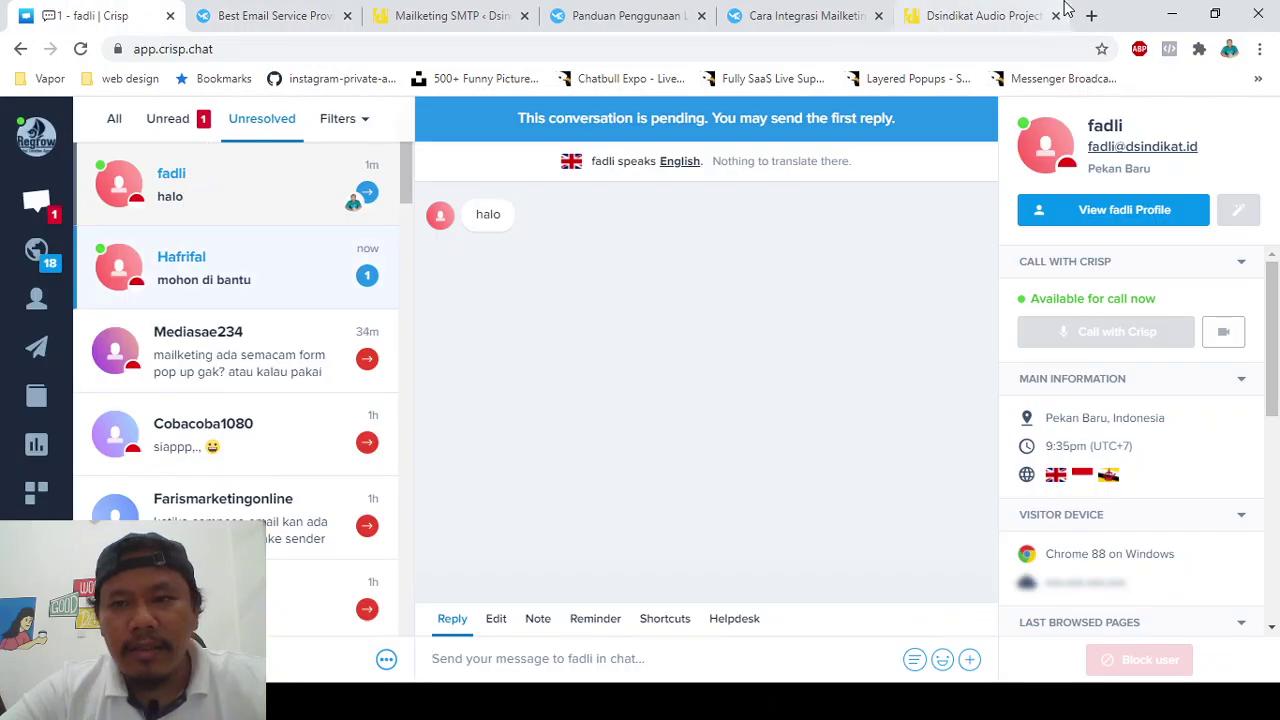
{"action": "left_click", "coordinate": [1020, 8]}
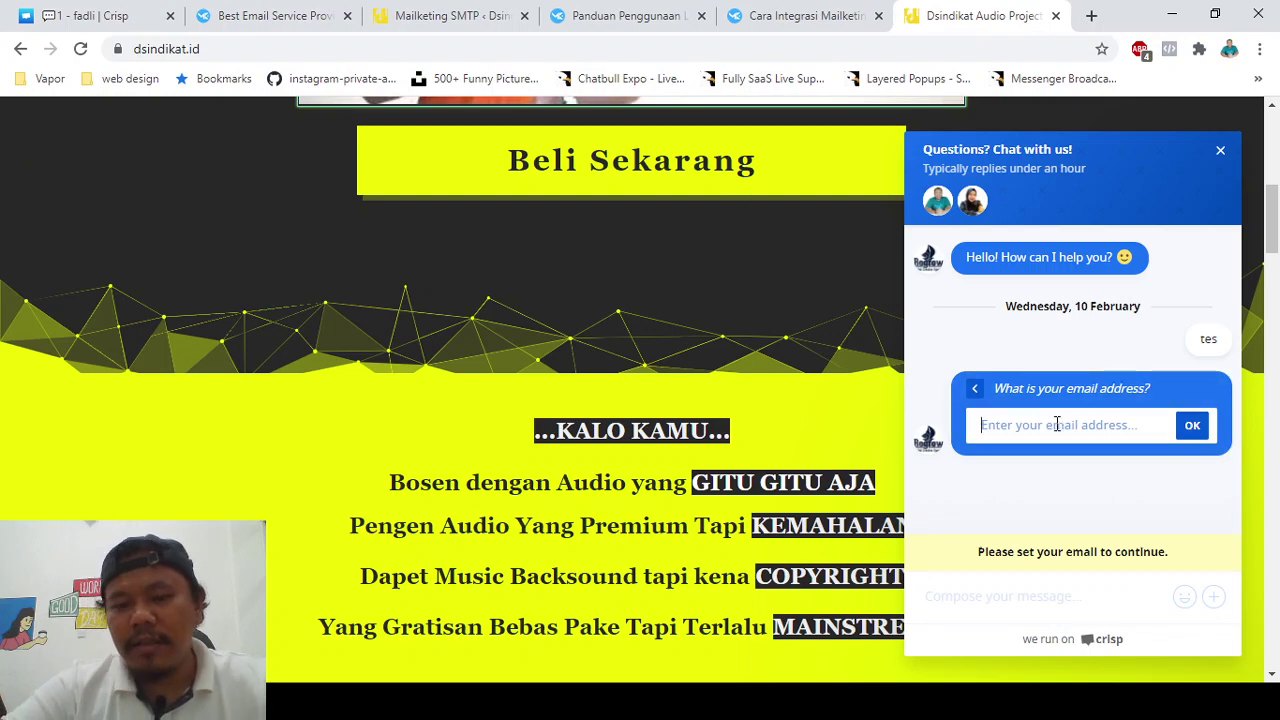
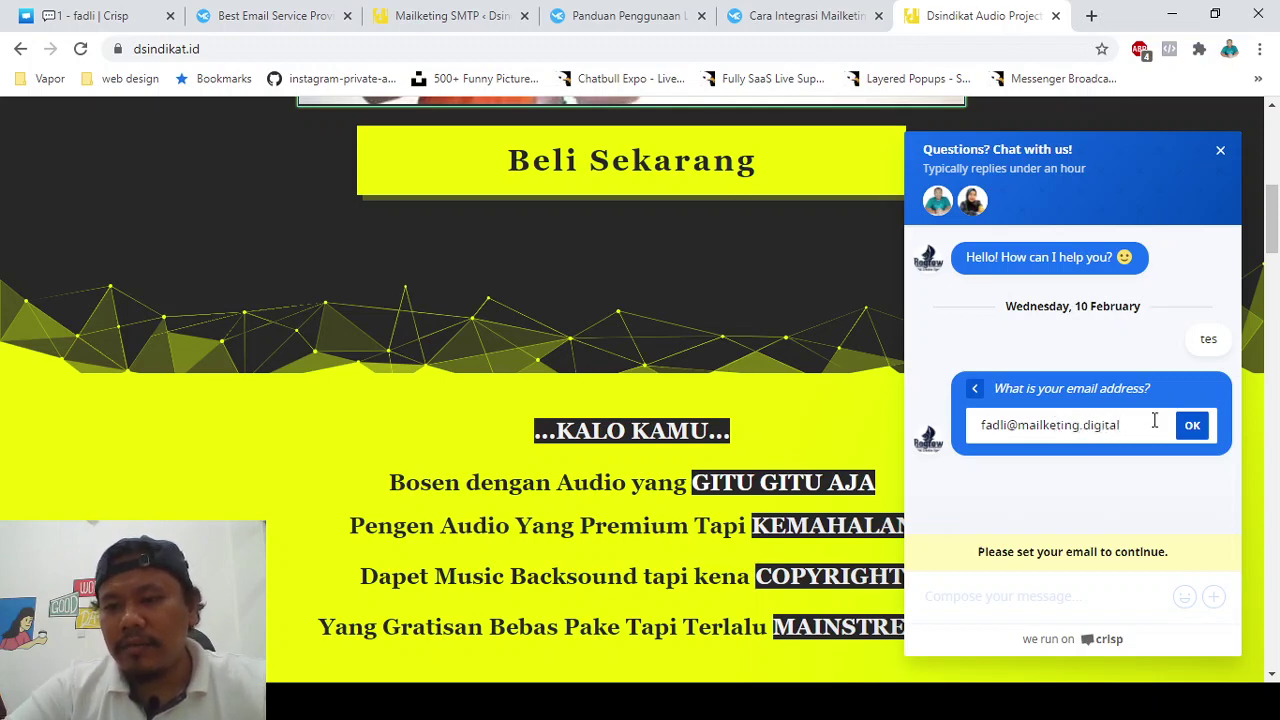
{"action": "left_click", "coordinate": [1191, 428]}
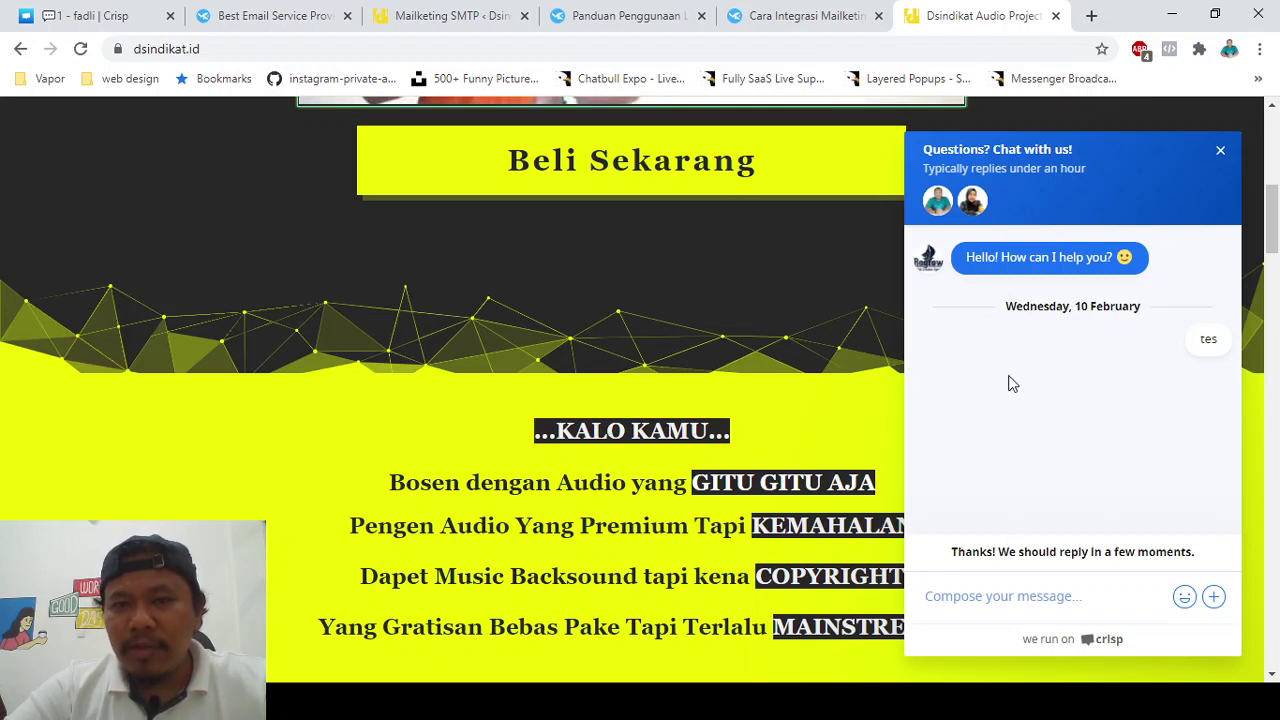
{"action": "left_click", "coordinate": [257, 12]}
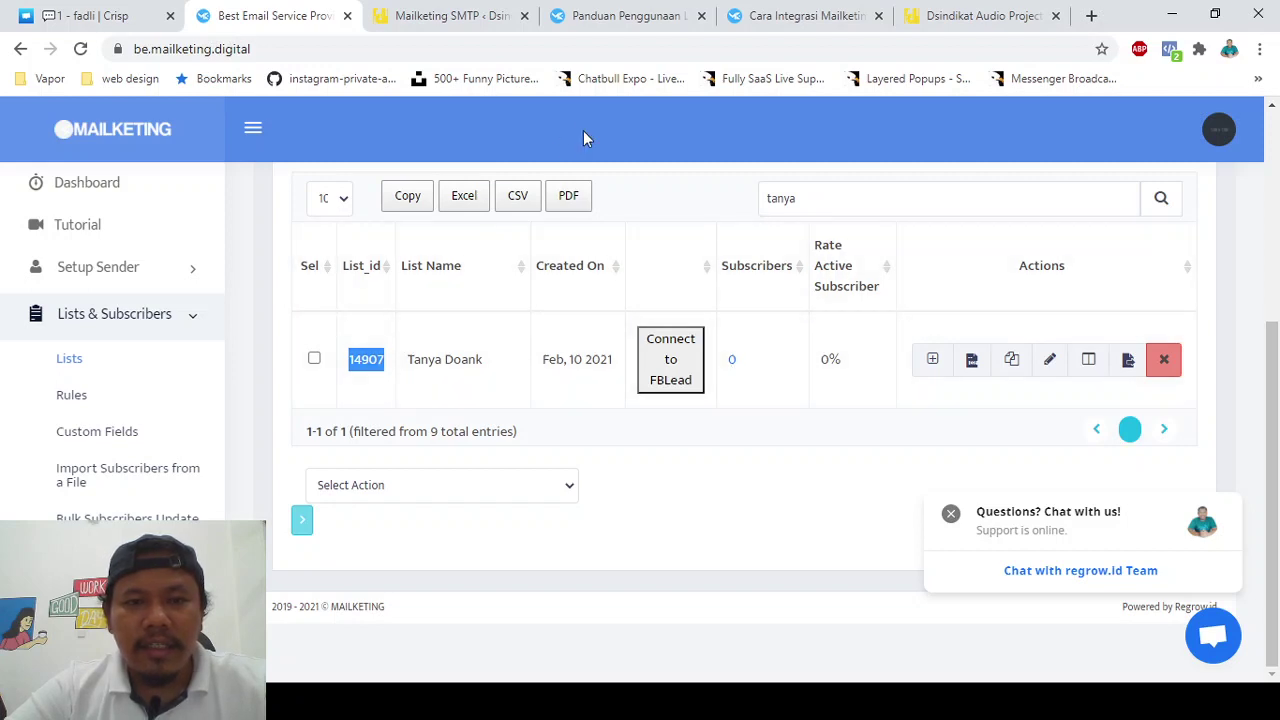
- Open the Tanya Doank subscriber view in a new tab and check Total Contacts shows 1
{"action": "left_click", "coordinate": [731, 359], "text": "ctrl"}
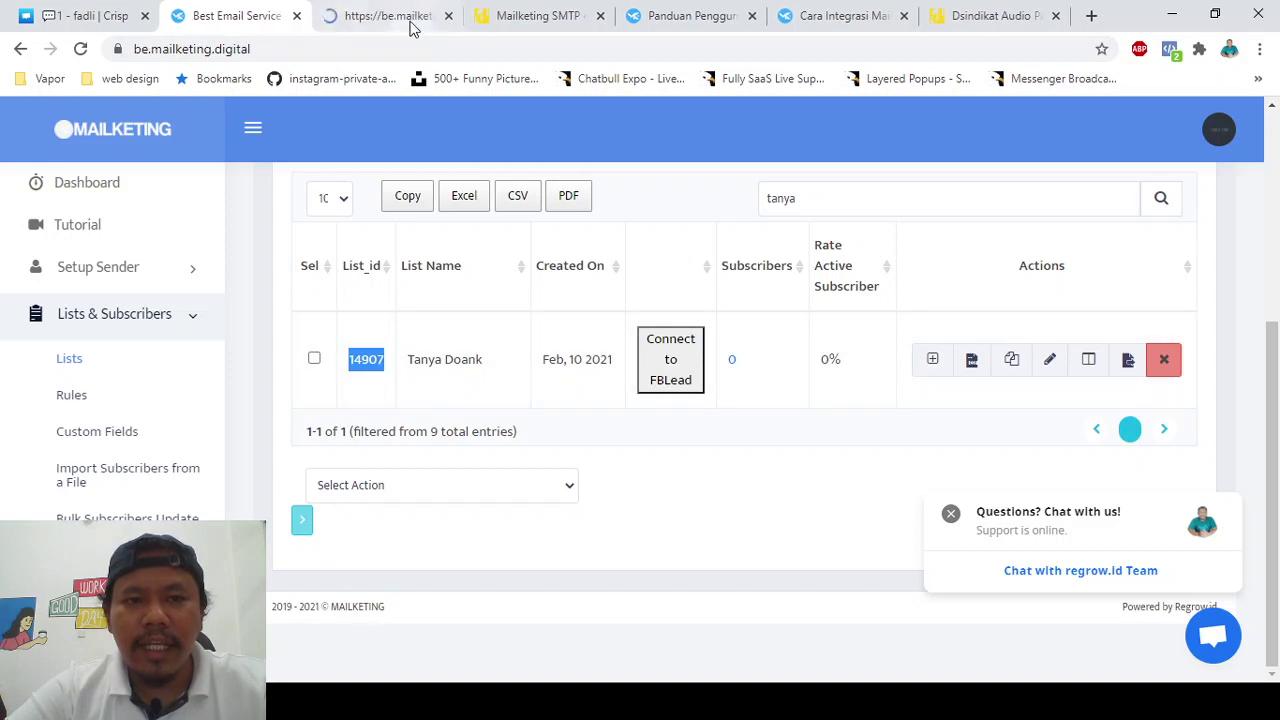
{"action": "left_click", "coordinate": [398, 14]}
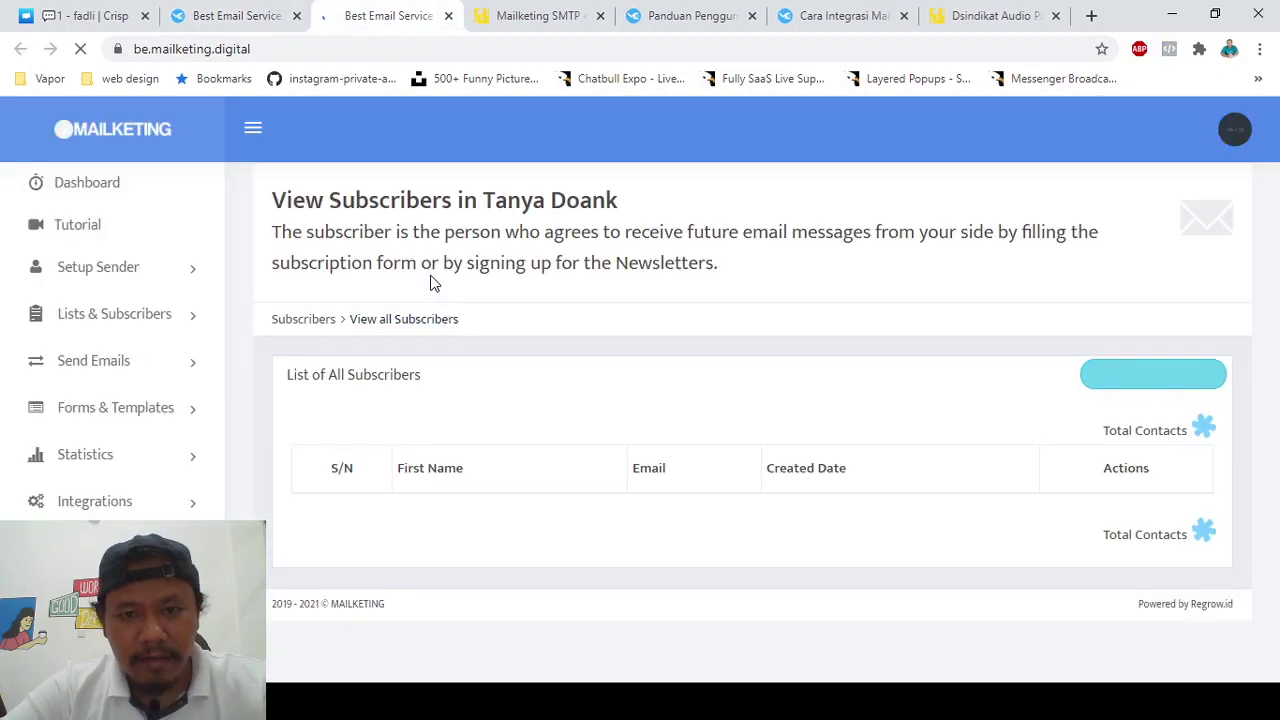
{"action": "scroll", "coordinate": [491, 310], "scroll_direction": "down", "scroll_amount": 1}
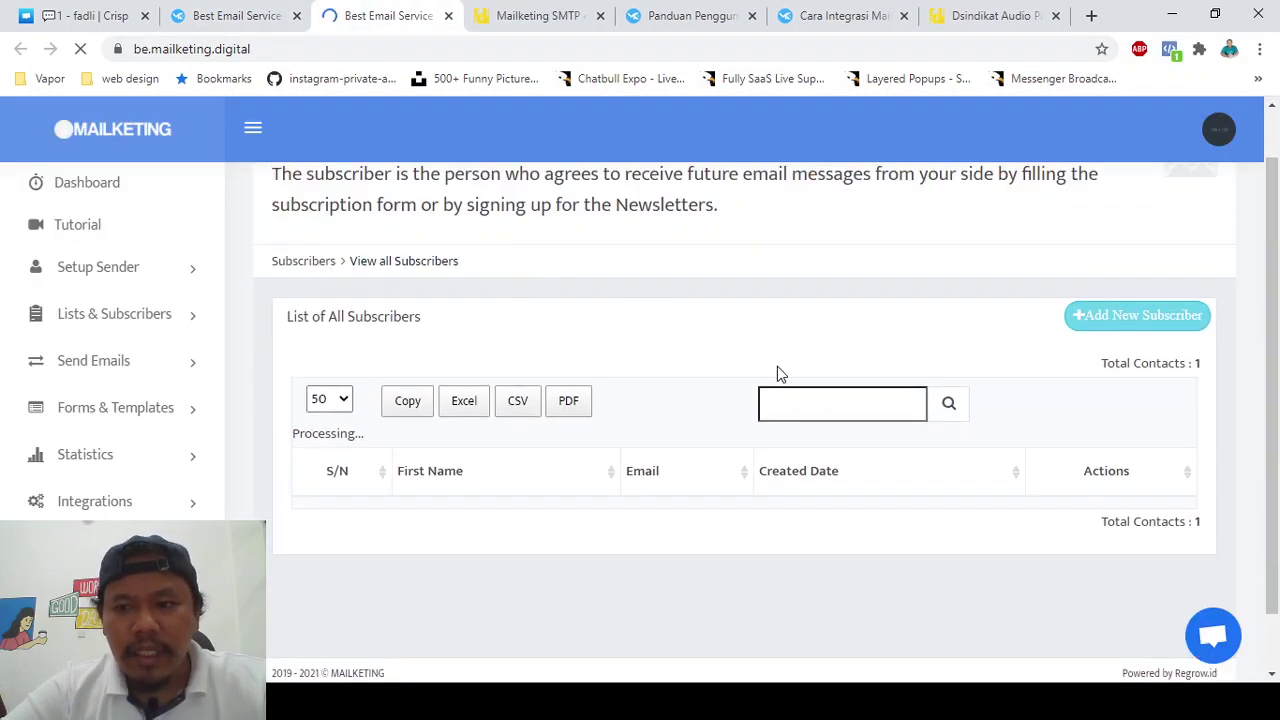
{"action": "triple_click", "coordinate": [1137, 360]}
{"action": "scroll", "coordinate": [877, 282], "scroll_direction": "down", "scroll_amount": 1}
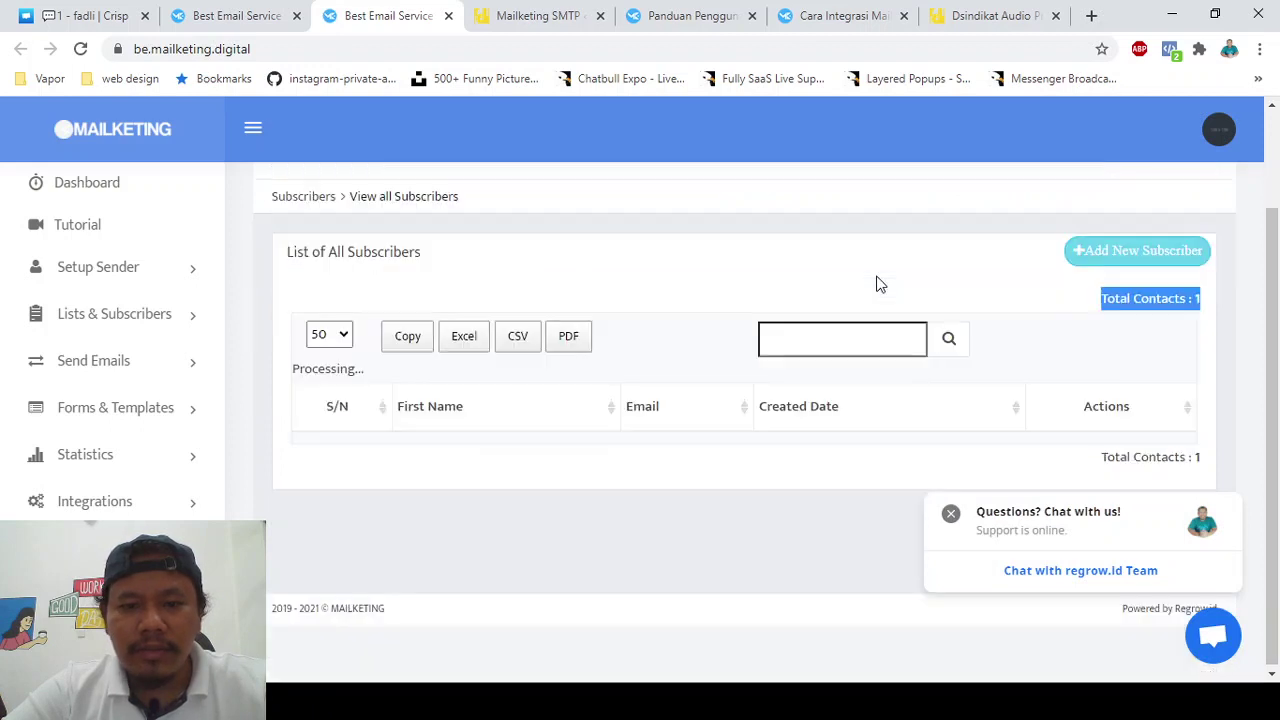
- Close the Crisp chat window and select the captured subscriber's email in the table
{"action": "left_click", "coordinate": [948, 515]}
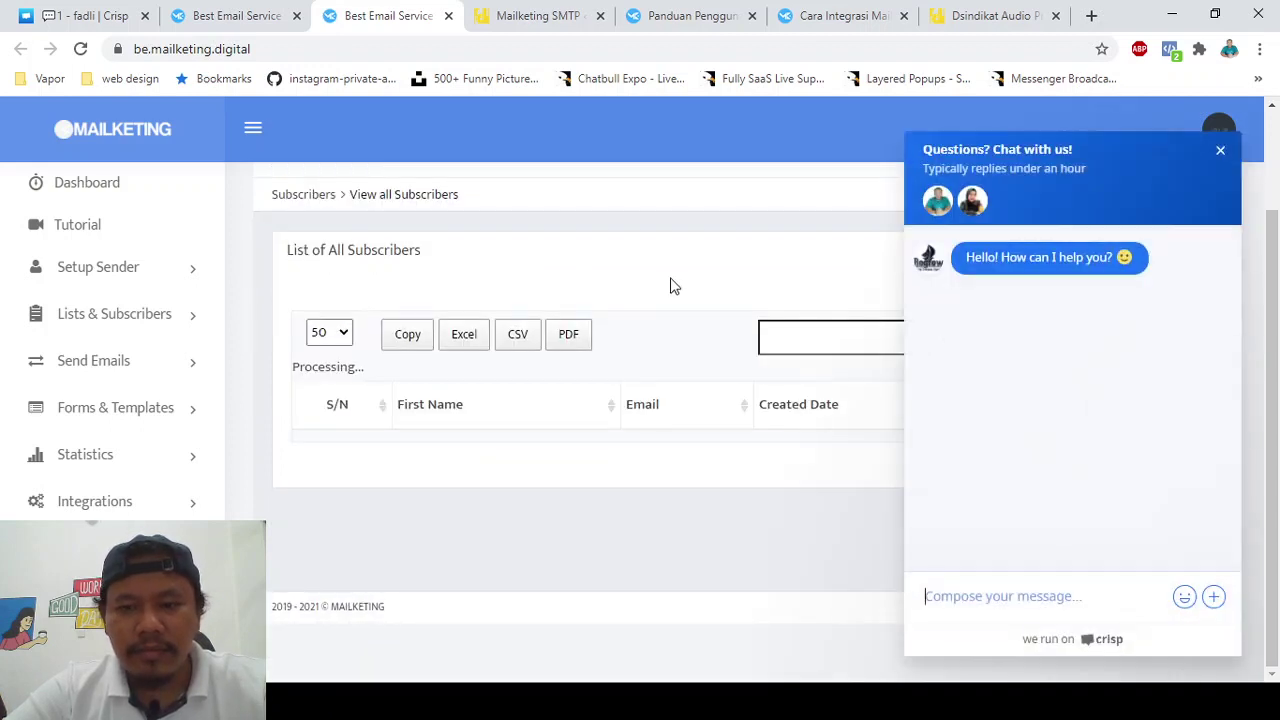
{"action": "left_click", "coordinate": [1221, 152]}
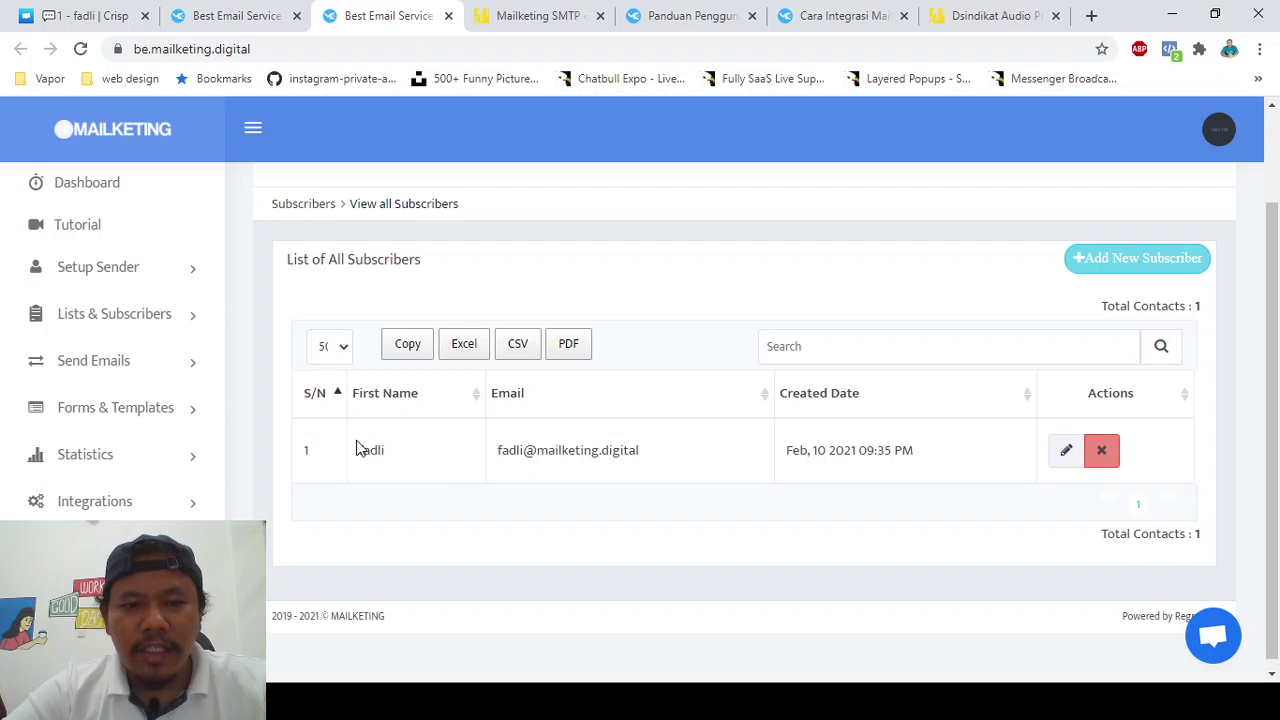
{"action": "left_click_drag", "start_coordinate": [357, 449], "coordinate": [640, 452]}
{"action": "left_click", "coordinate": [600, 455]}
{"action": "triple_click", "coordinate": [600, 455]}
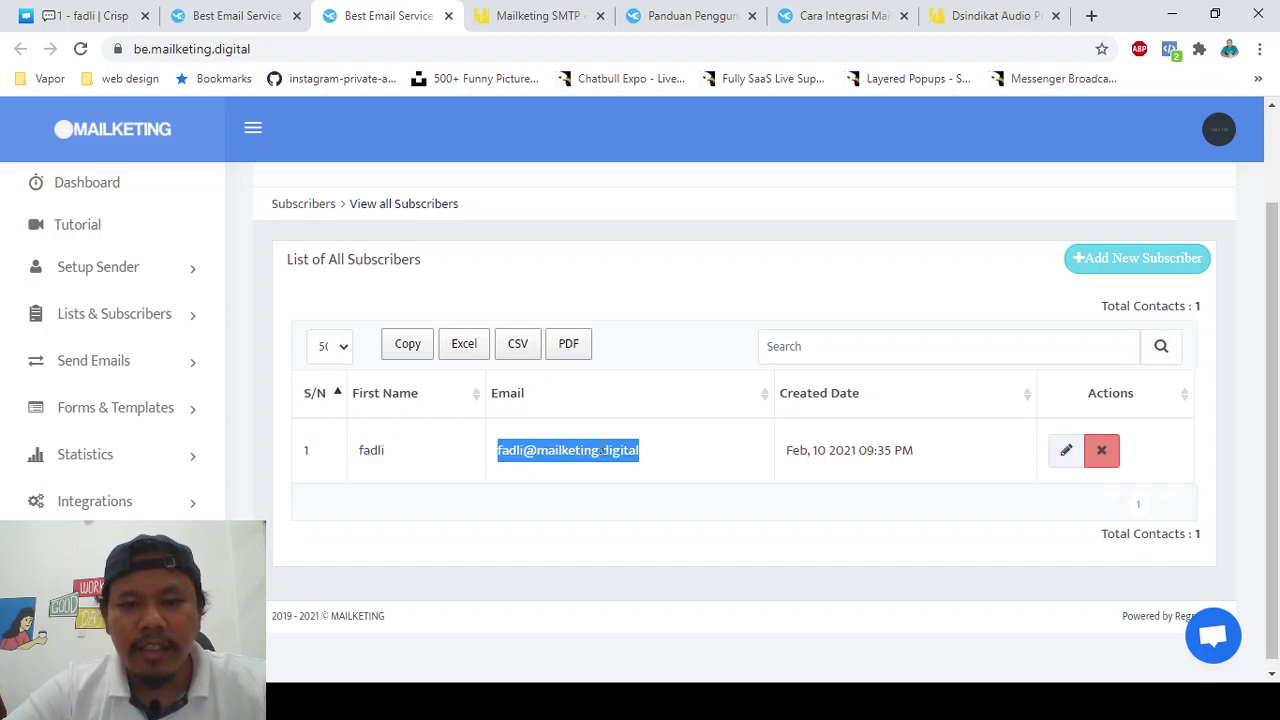
{"action": "scroll", "coordinate": [657, 275], "scroll_direction": "up", "scroll_amount": 2}
{"action": "scroll", "coordinate": [645, 350], "scroll_direction": "down", "scroll_amount": 1}
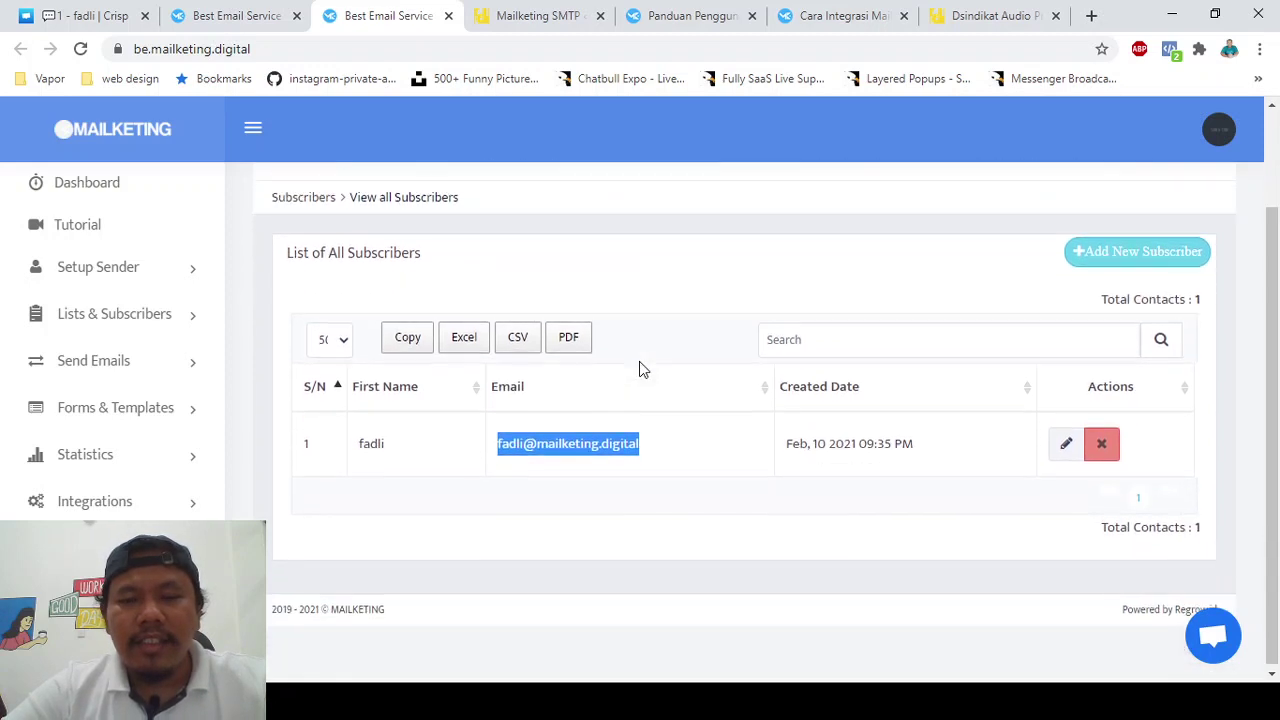
{"action": "scroll", "coordinate": [640, 369], "scroll_direction": "up", "scroll_amount": 1}
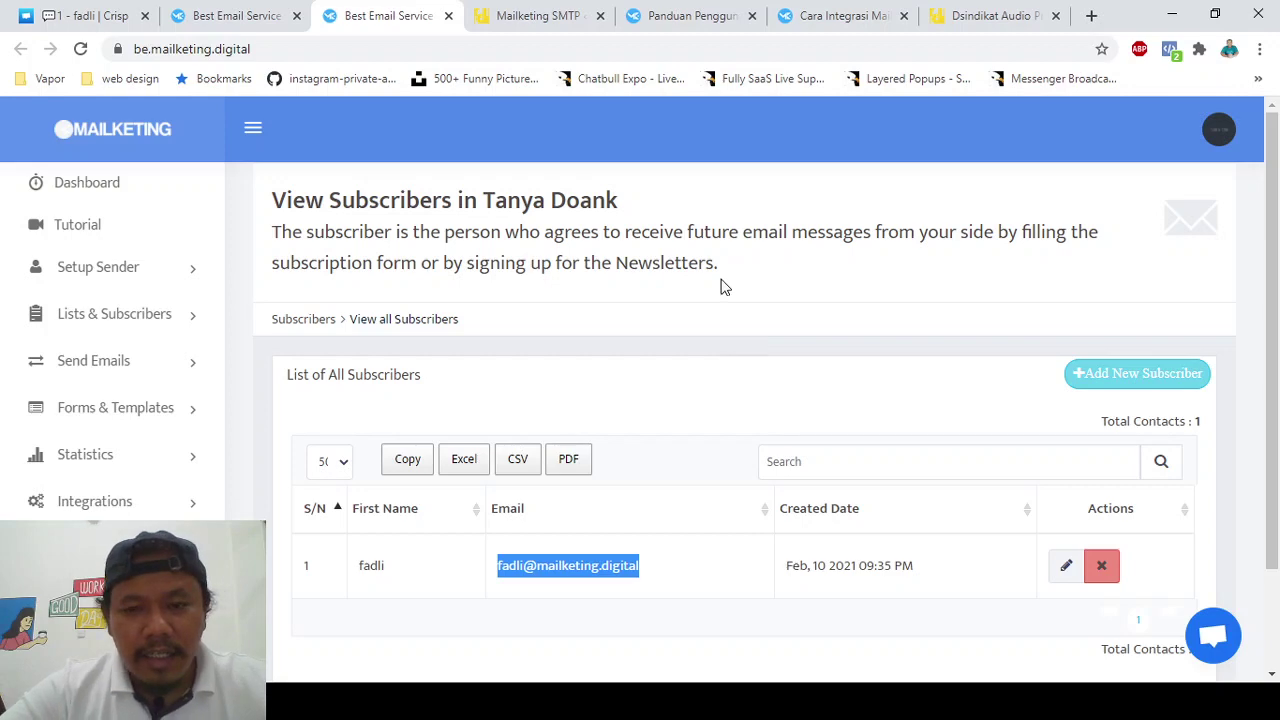
{"action": "scroll", "coordinate": [690, 395], "scroll_direction": "down", "scroll_amount": 2}
{"action": "scroll", "coordinate": [690, 395], "scroll_direction": "up", "scroll_amount": 2}
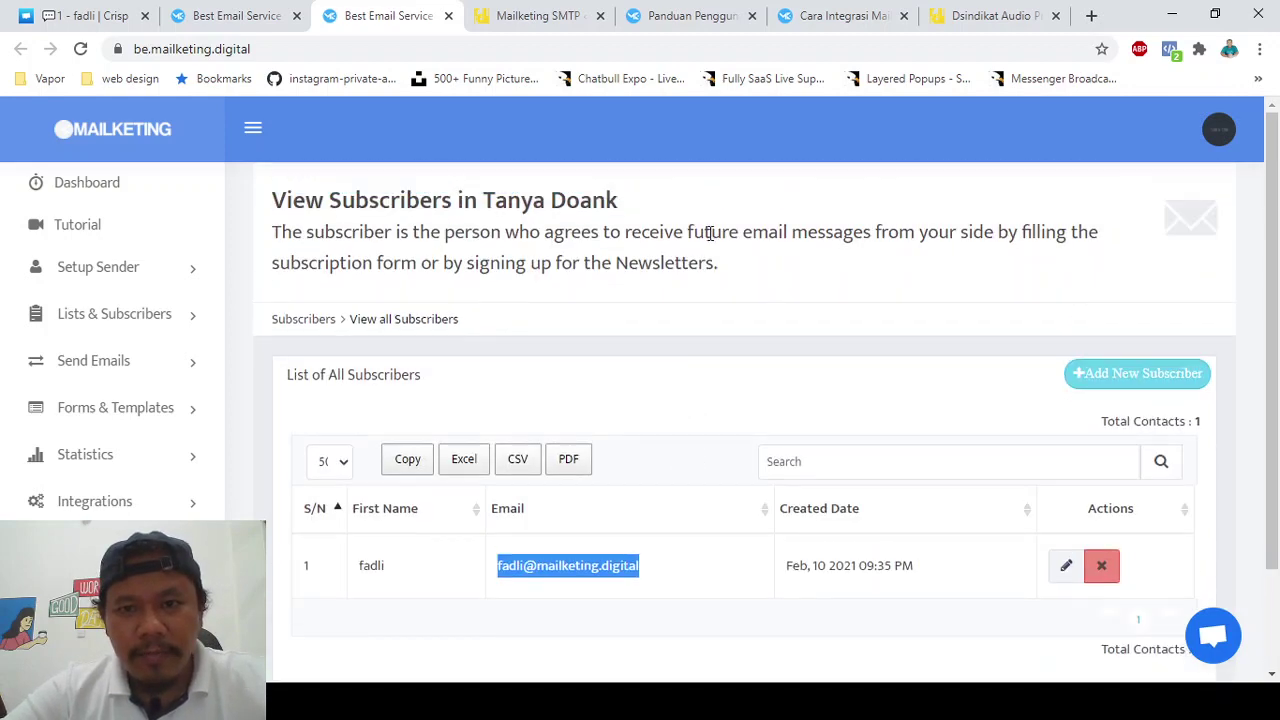
{"action": "scroll", "coordinate": [694, 374], "scroll_direction": "down", "scroll_amount": 2}
{"action": "scroll", "coordinate": [694, 374], "scroll_direction": "up", "scroll_amount": 2}
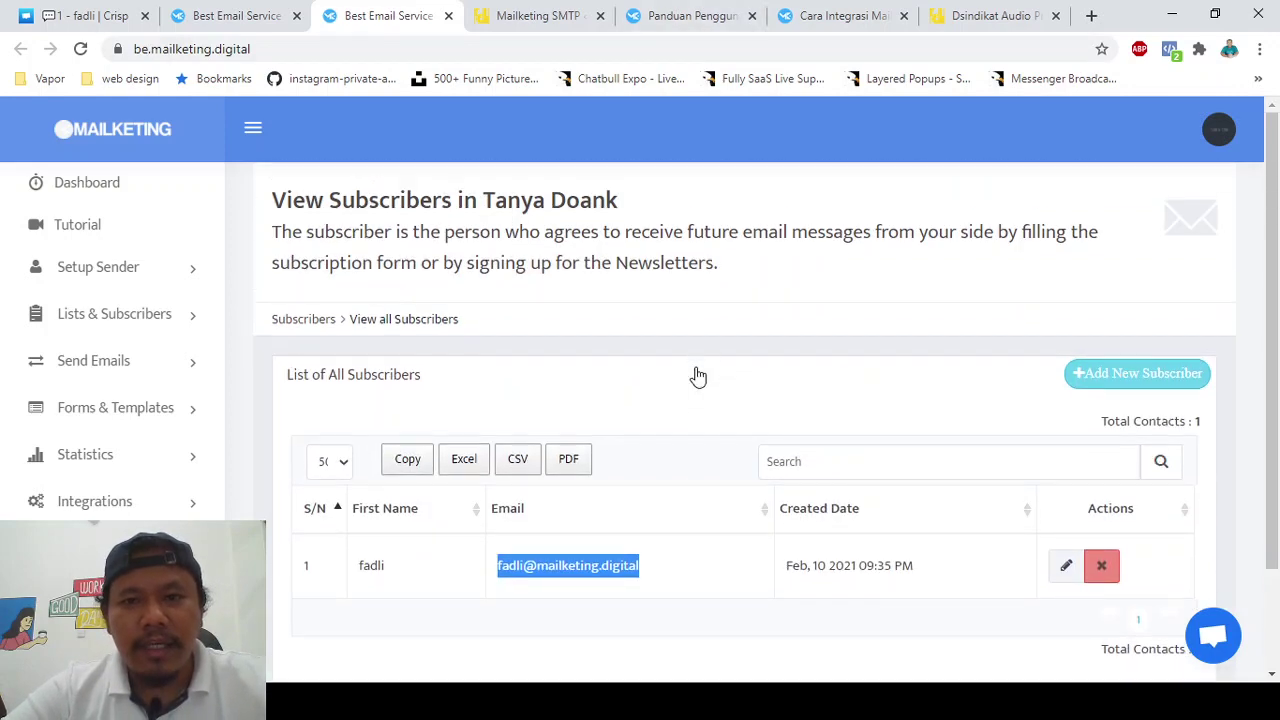
{"action": "left_click", "coordinate": [990, 15]}
- Open the 'Integrasi Mailketing > Crisp Chat' guide from the Panduan Penggunaan index to view its script snippet
{"action": "left_click", "coordinate": [845, 15]}
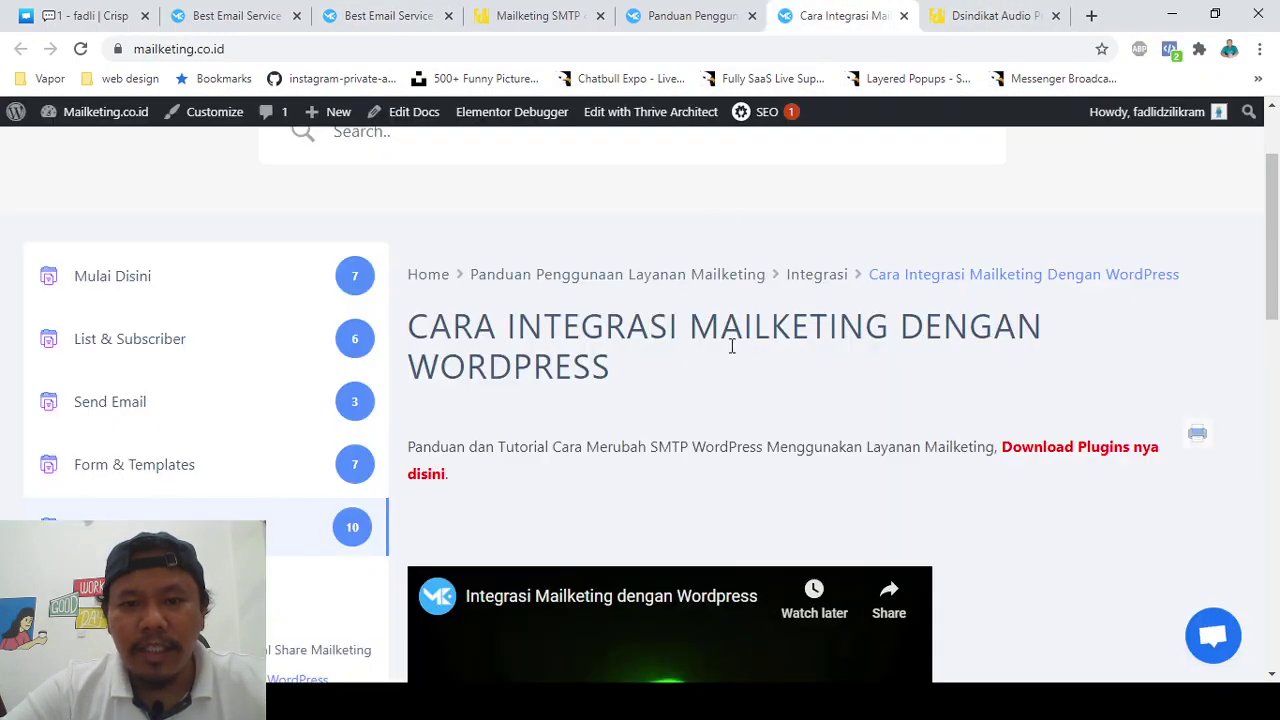
{"action": "scroll", "coordinate": [731, 345], "scroll_direction": "down", "scroll_amount": 1}
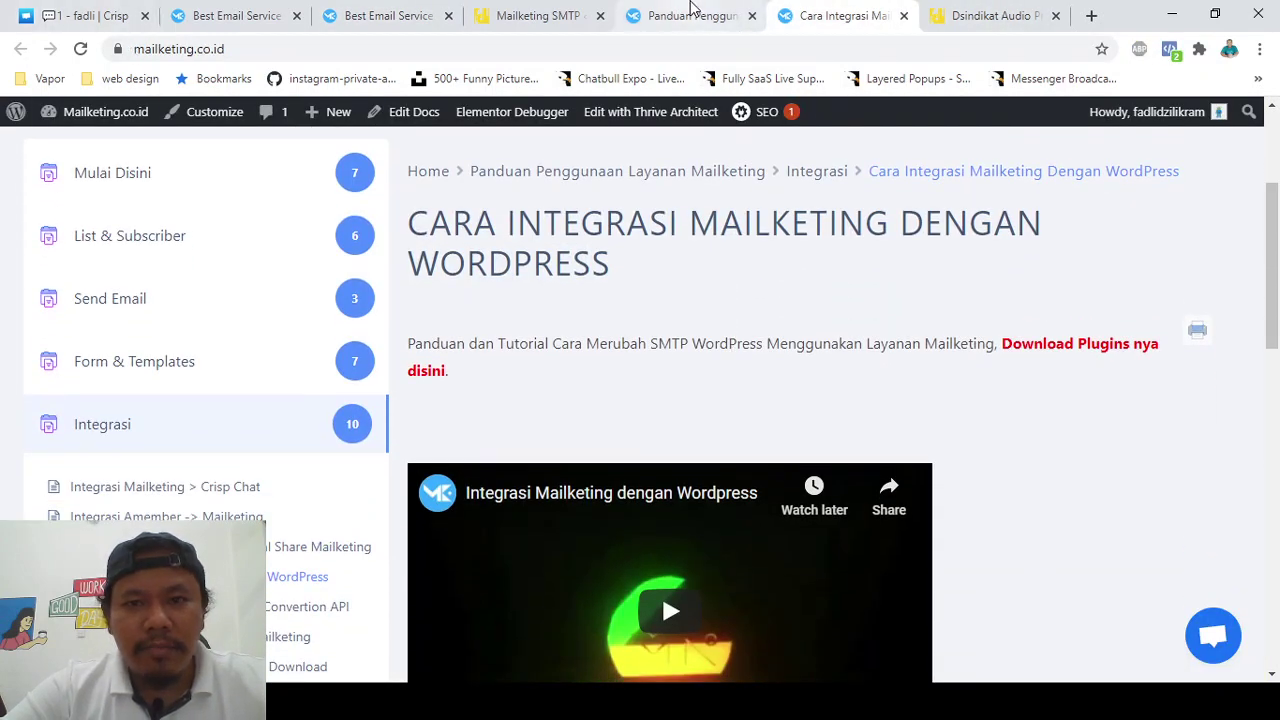
{"action": "left_click", "coordinate": [693, 12]}
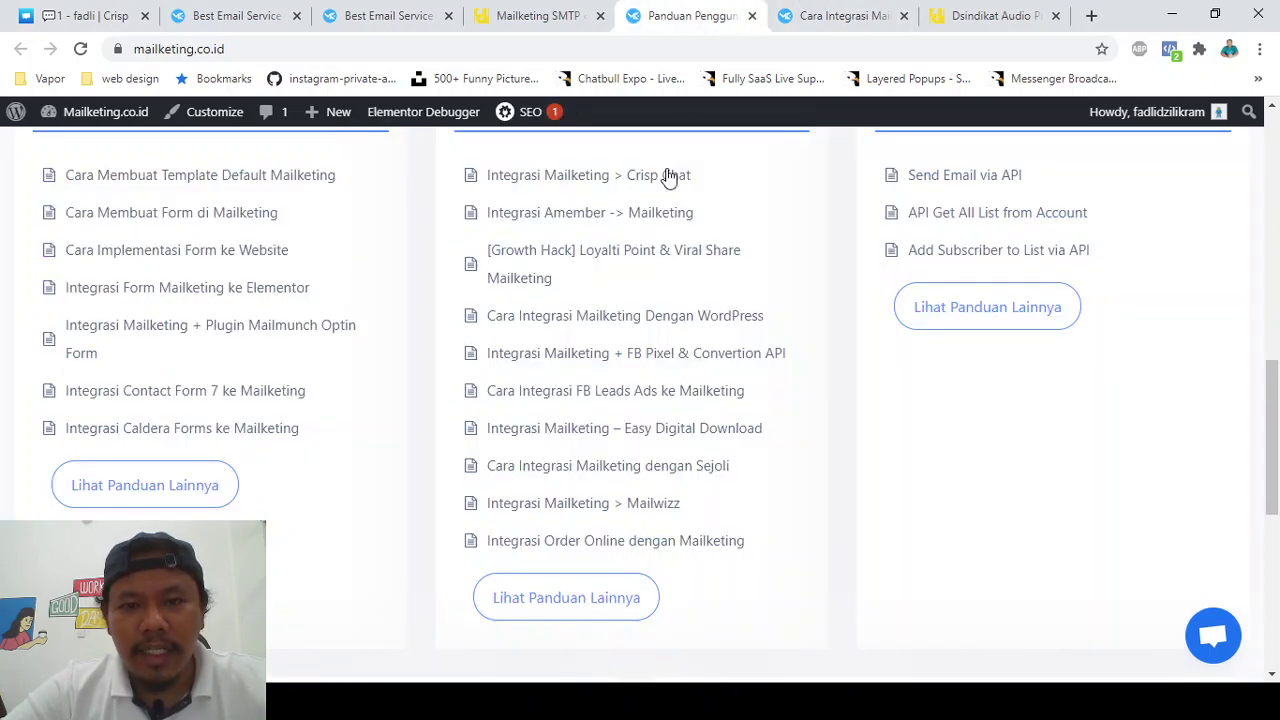
{"action": "scroll", "coordinate": [614, 257], "scroll_direction": "up", "scroll_amount": 1}
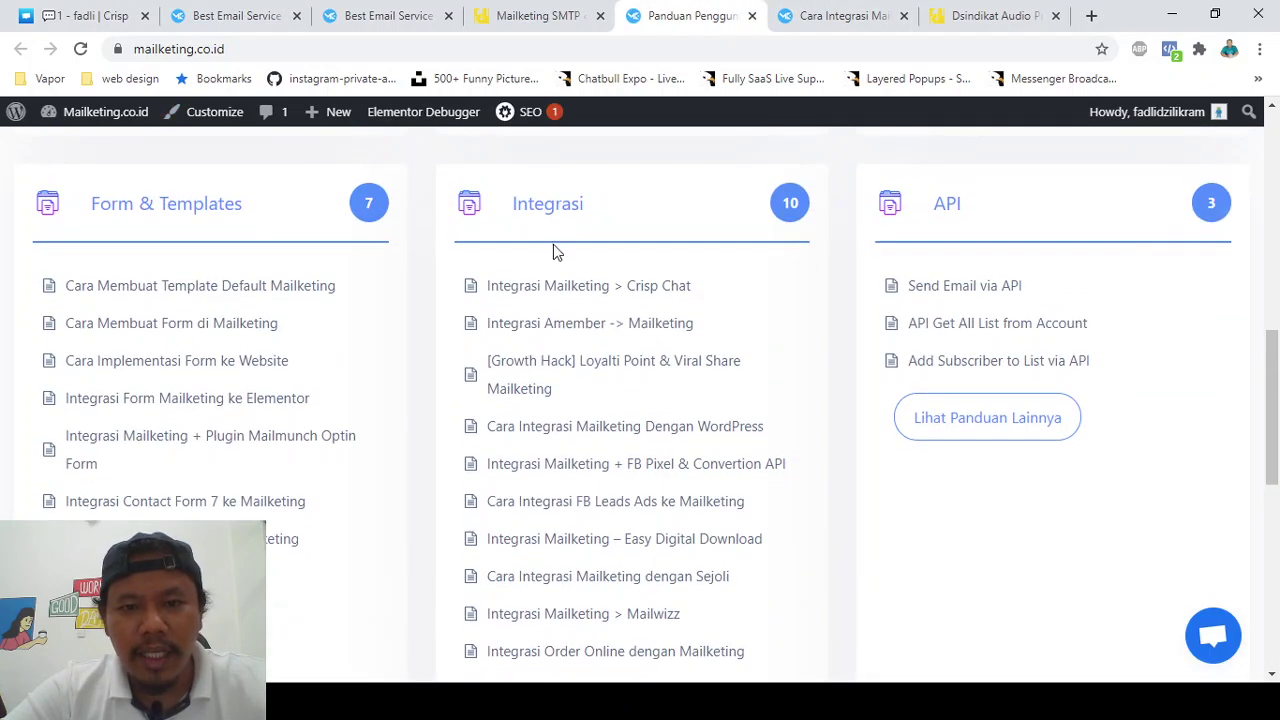
{"action": "left_click", "coordinate": [528, 290]}
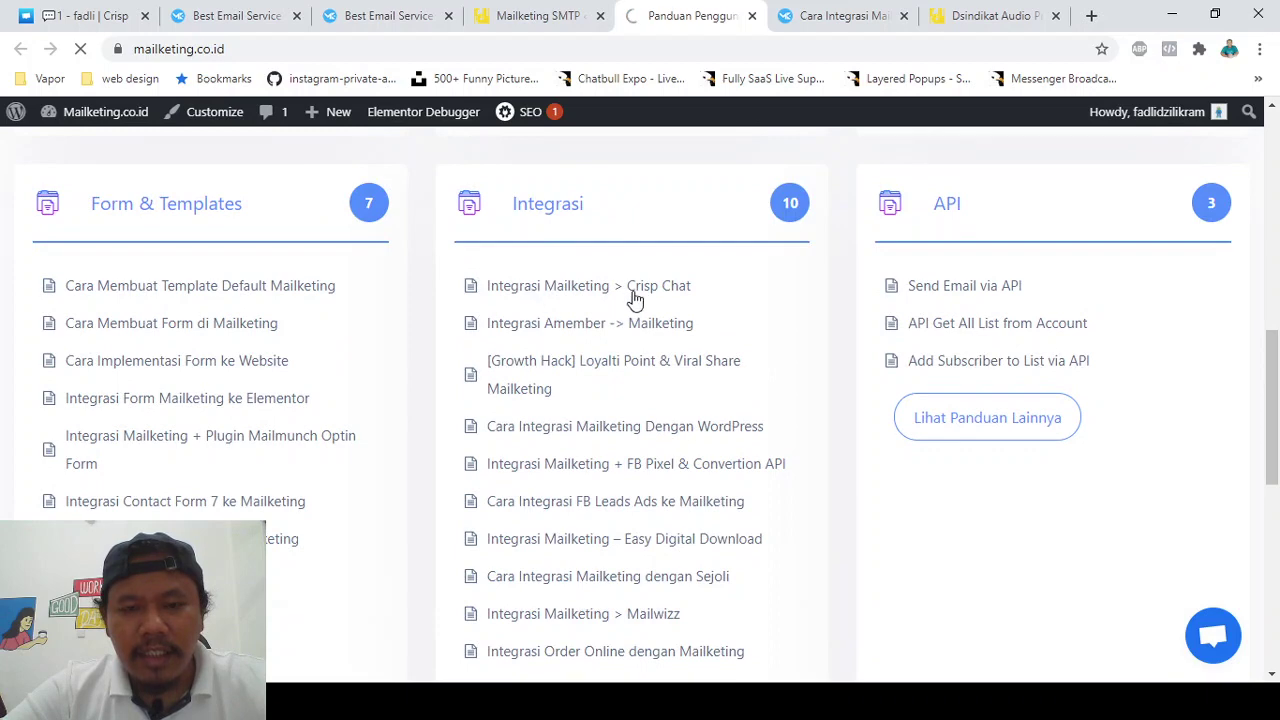
{"action": "scroll", "coordinate": [608, 386], "scroll_direction": "down", "scroll_amount": 3}
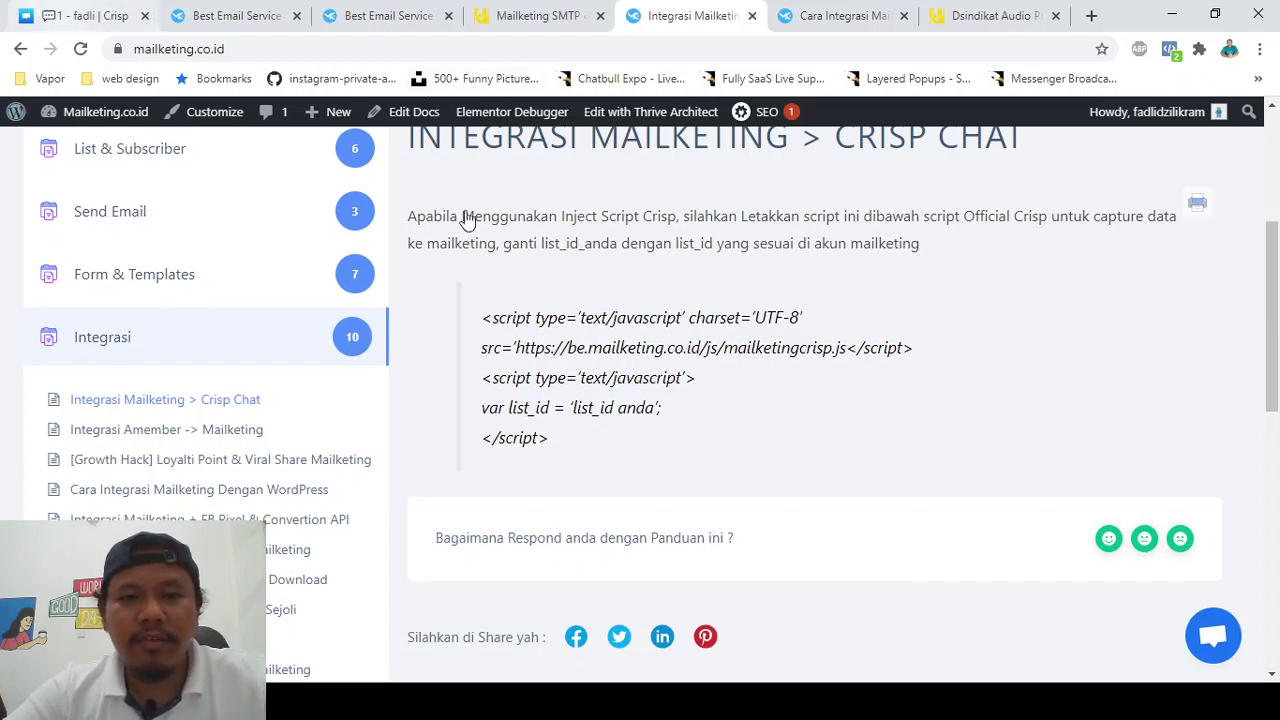
{"action": "triple_click", "coordinate": [795, 245]}
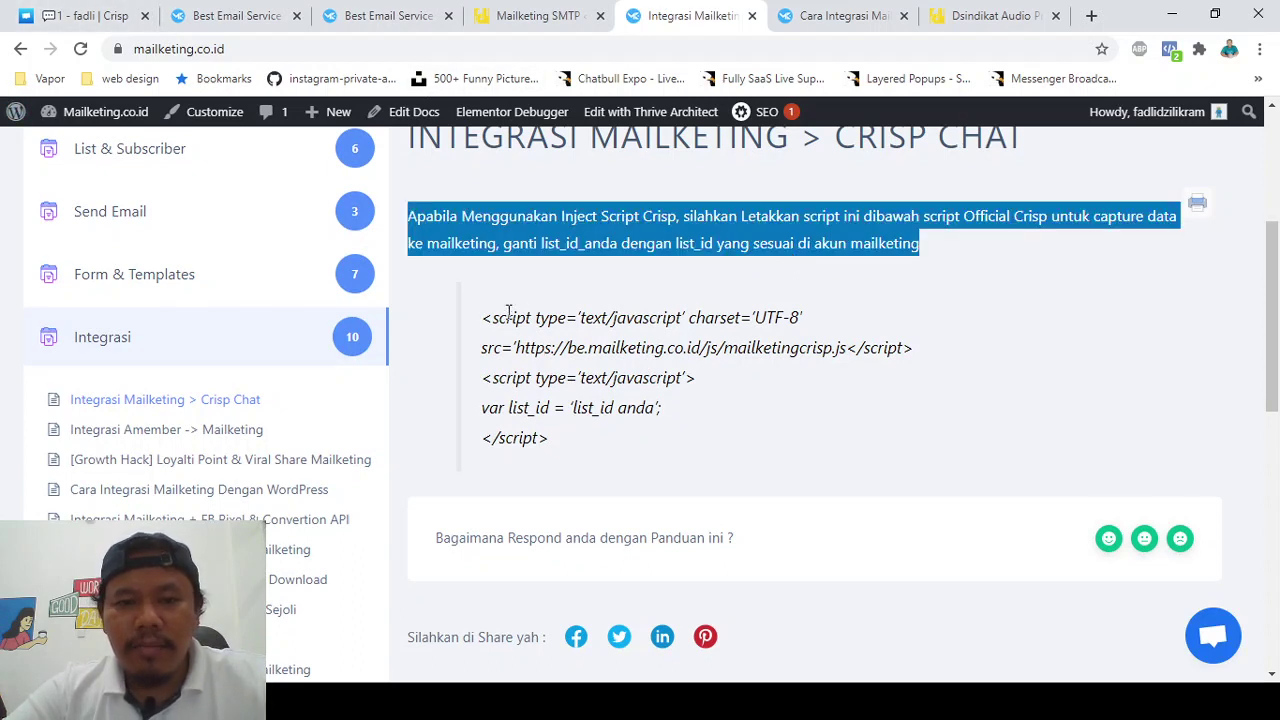
{"action": "triple_click", "coordinate": [537, 438]}
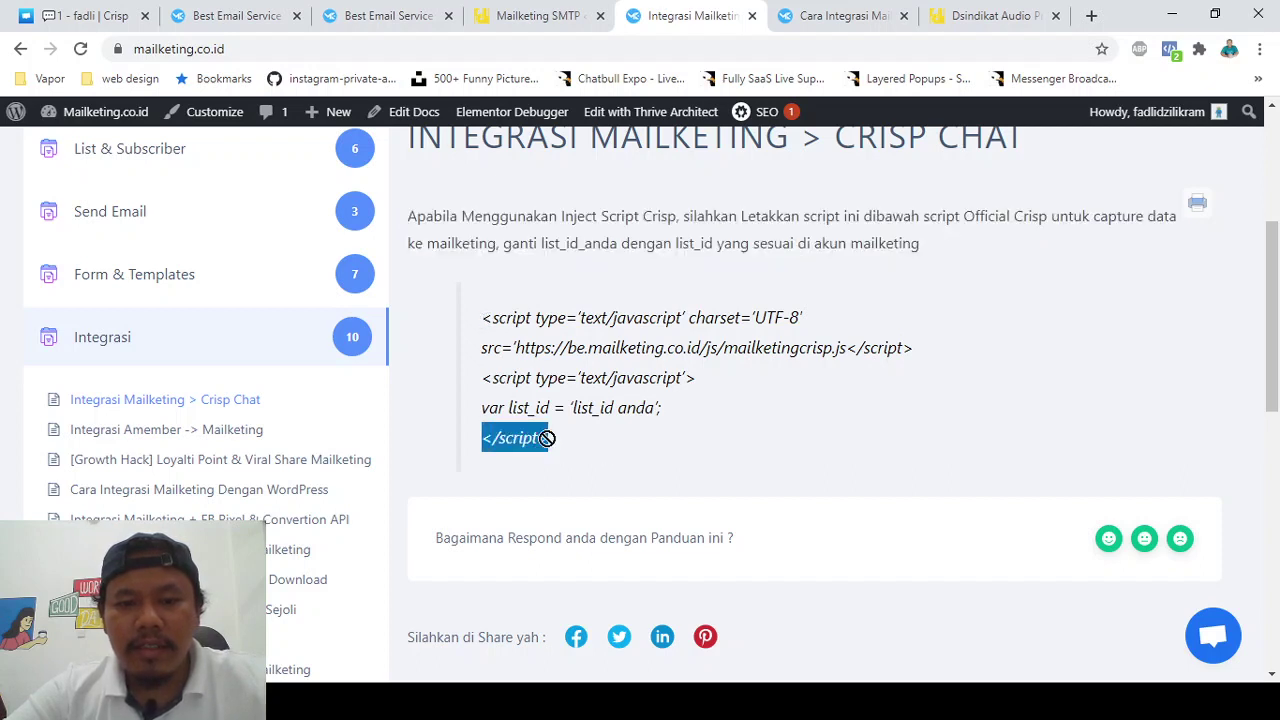
{"action": "left_click", "coordinate": [545, 438]}
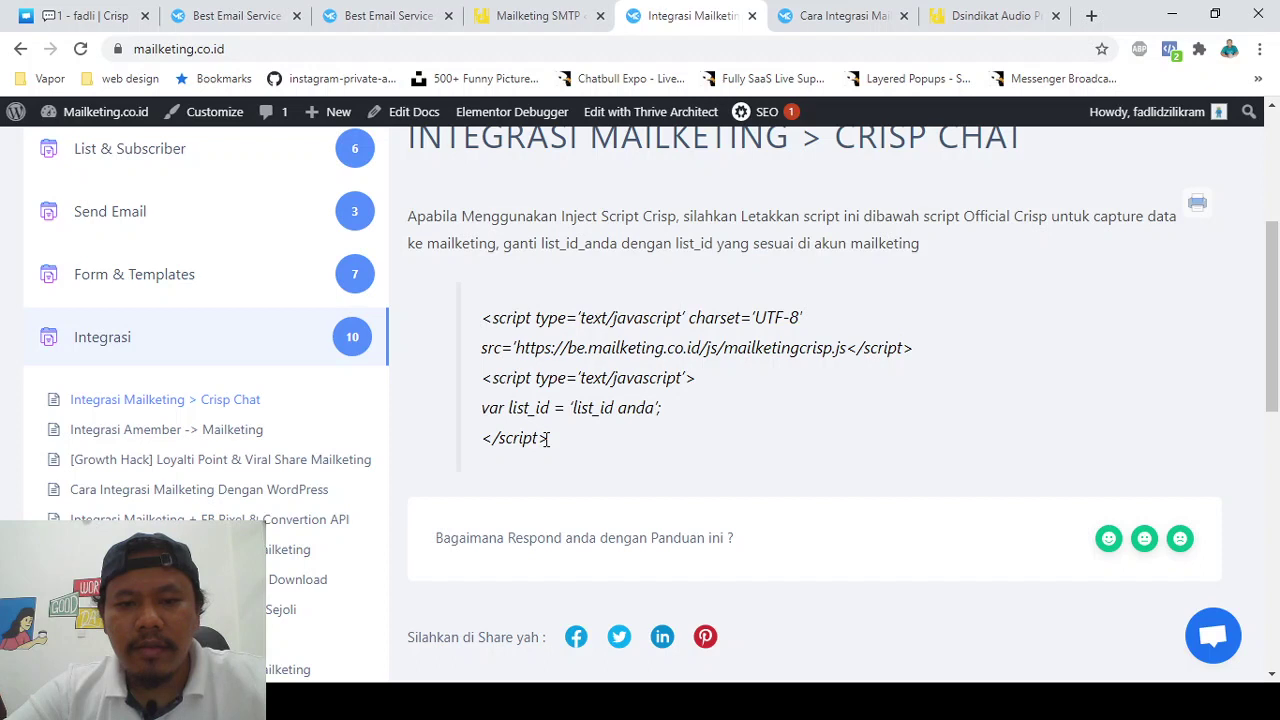
{"action": "left_click_drag", "start_coordinate": [548, 438], "coordinate": [484, 320]}
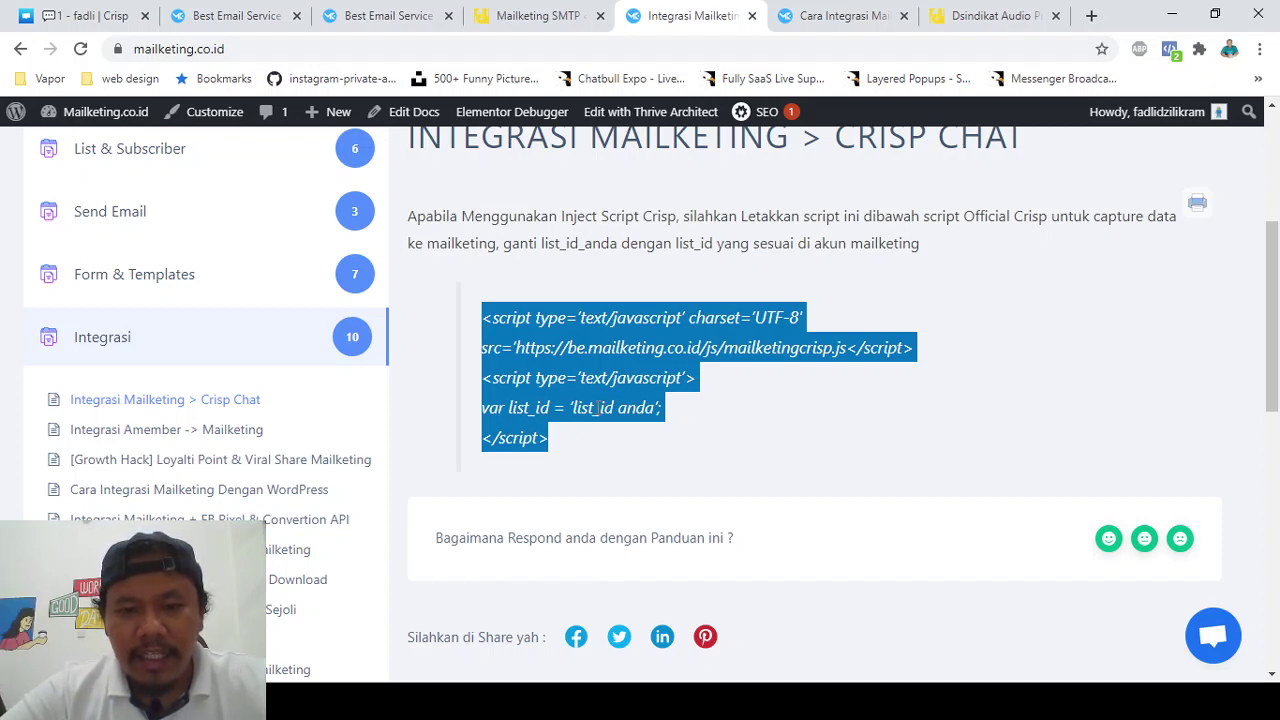
{"action": "double_click", "coordinate": [597, 407]}
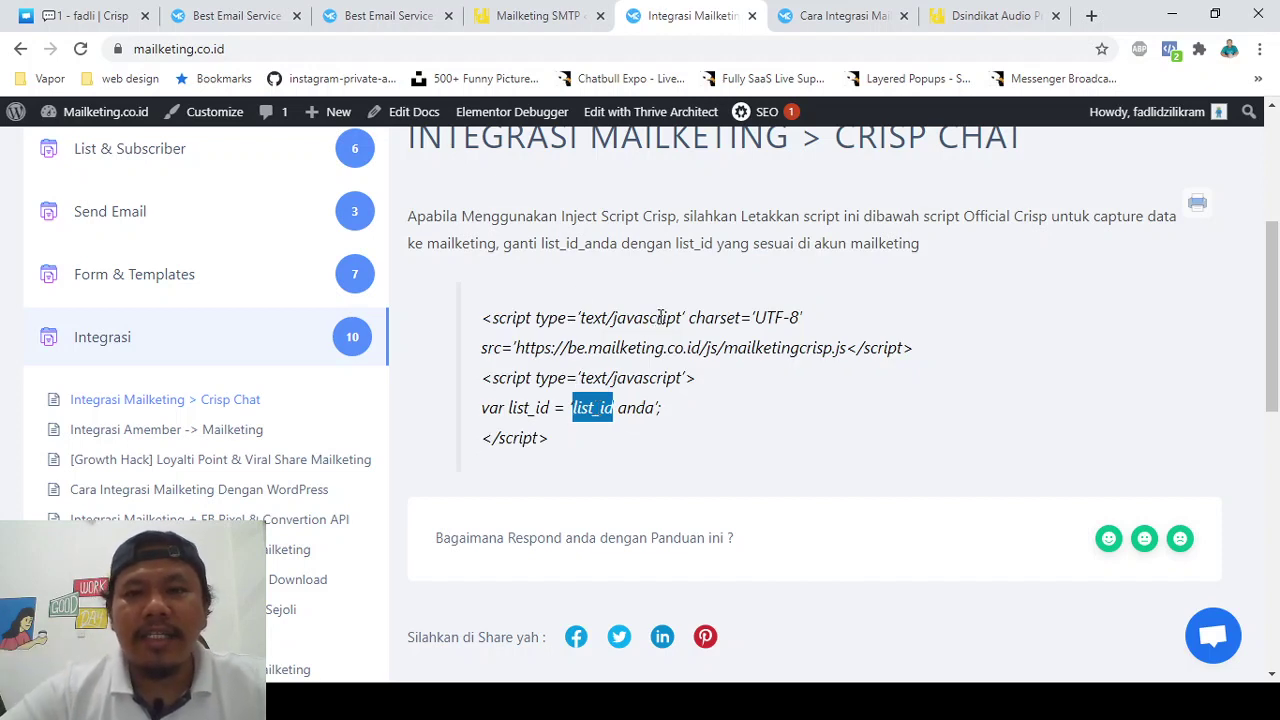
{"action": "left_click", "coordinate": [265, 8]}
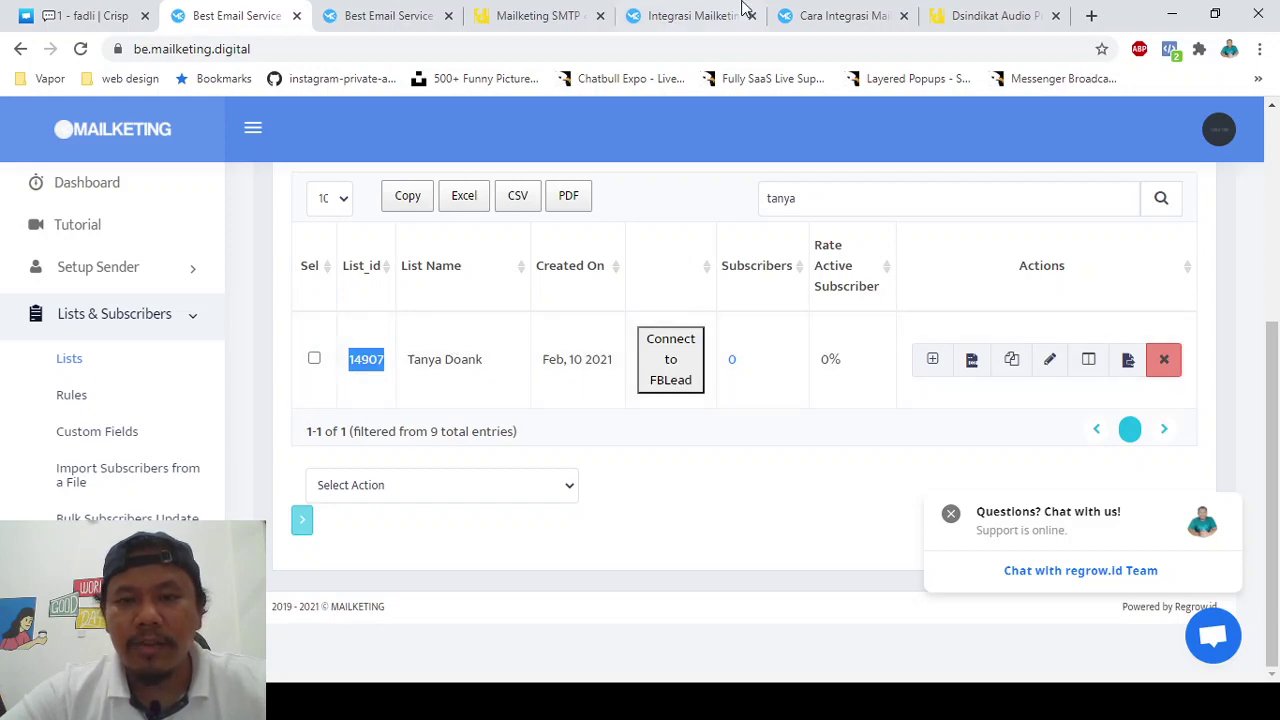
{"action": "left_click", "coordinate": [840, 15]}
{"action": "left_click", "coordinate": [727, 10]}
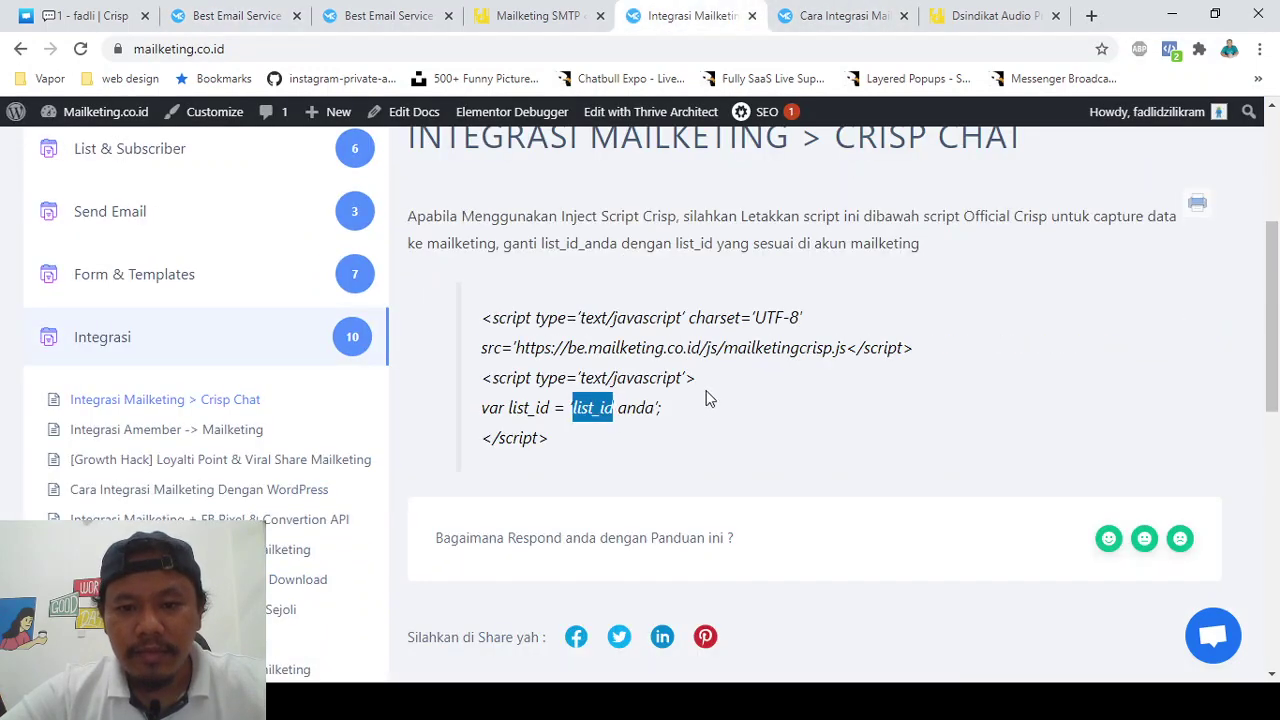
{"action": "left_click", "coordinate": [631, 408]}
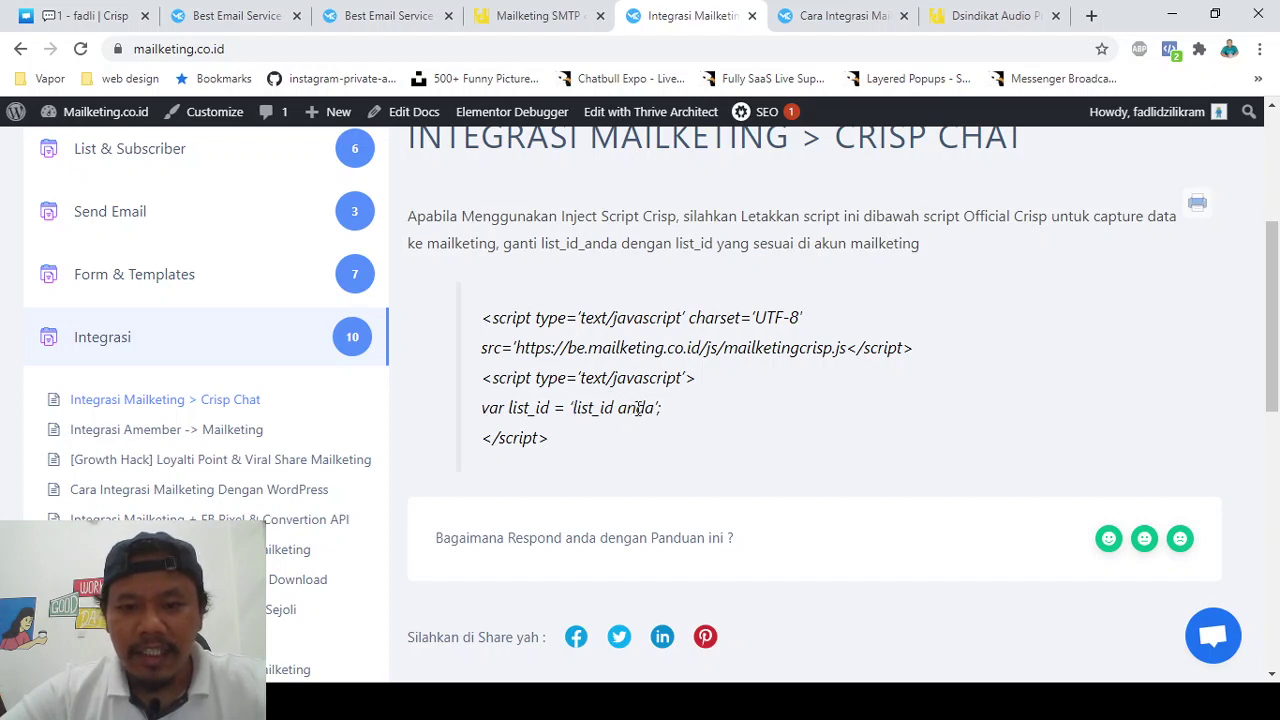
{"action": "left_click_drag", "start_coordinate": [653, 408], "coordinate": [576, 408]}
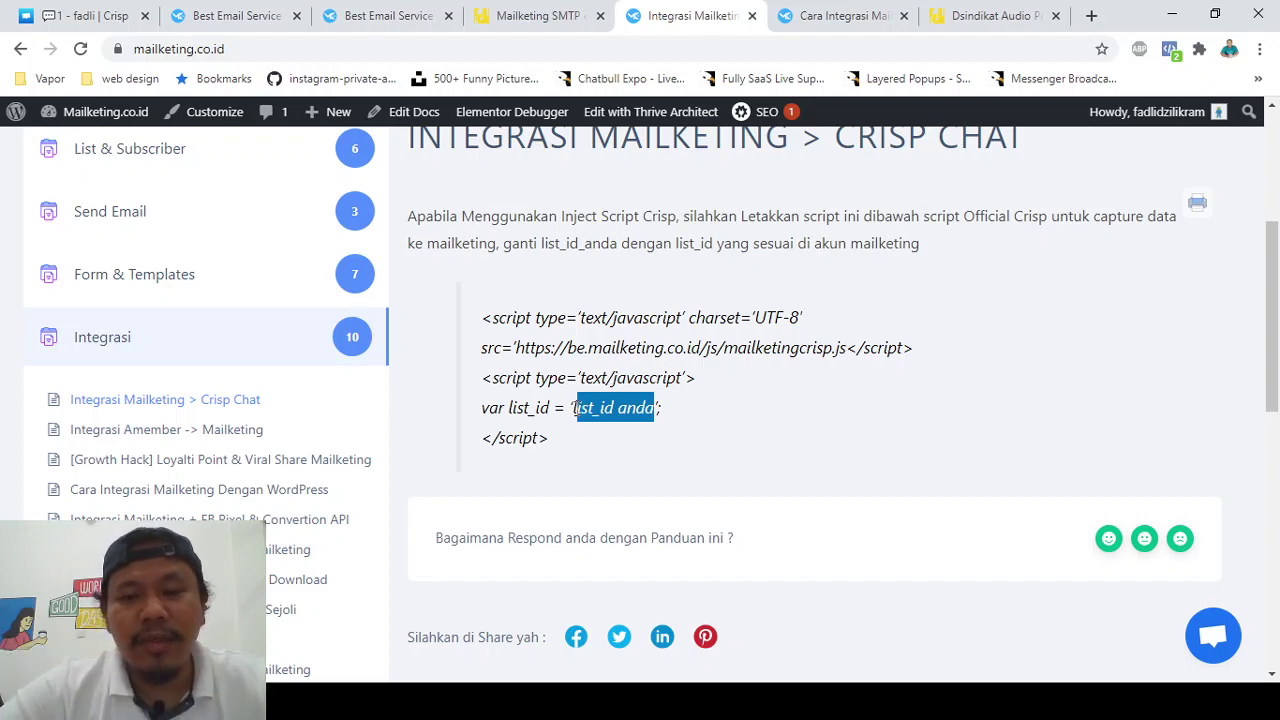
{"action": "scroll", "coordinate": [576, 408], "scroll_direction": "up", "scroll_amount": 2}
{"action": "scroll", "coordinate": [576, 408], "scroll_direction": "down", "scroll_amount": 2}
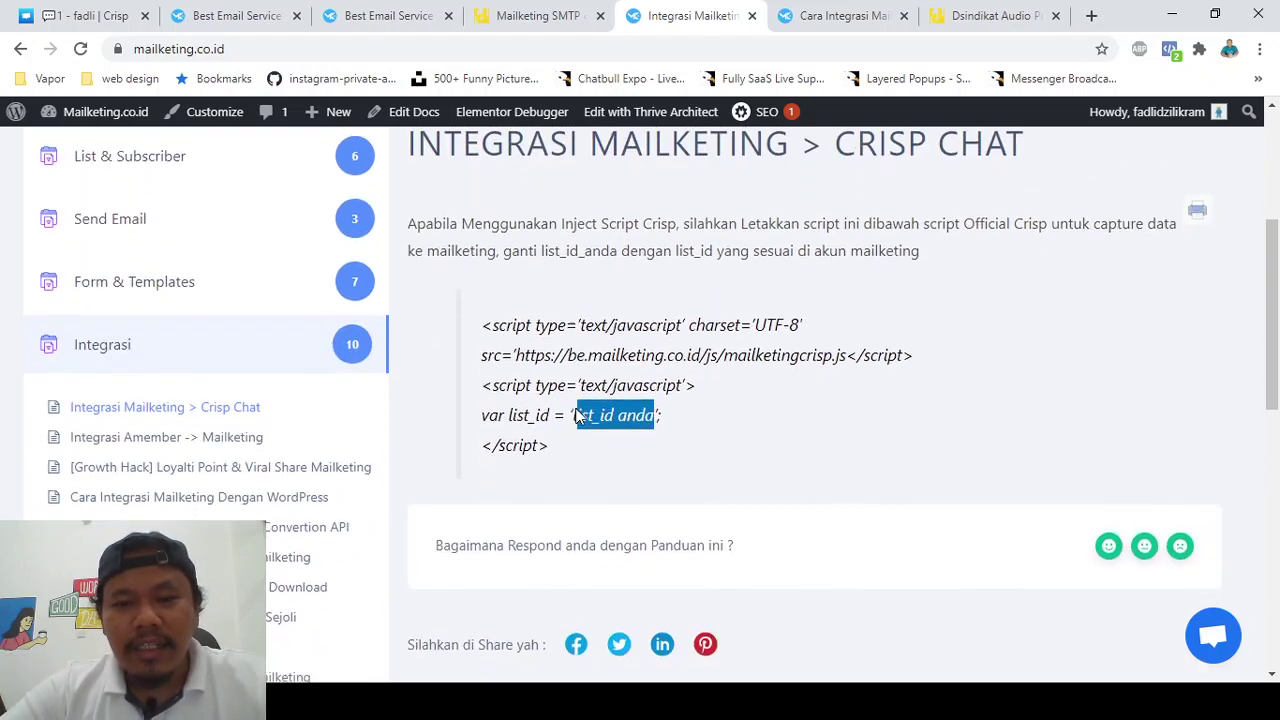
{"action": "scroll", "coordinate": [577, 410], "scroll_direction": "up", "scroll_amount": 4}
{"action": "scroll", "coordinate": [577, 410], "scroll_direction": "down", "scroll_amount": 3}
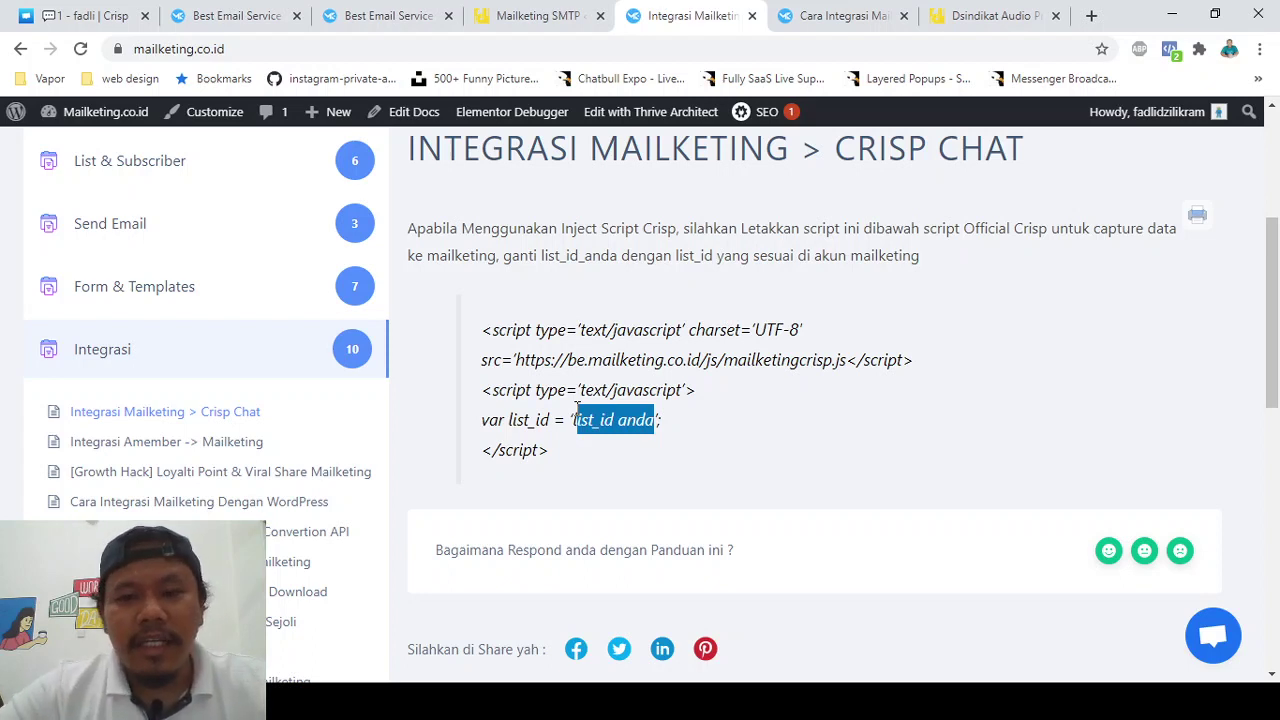
{"action": "scroll", "coordinate": [577, 406], "scroll_direction": "down", "scroll_amount": 1}
{"action": "scroll", "coordinate": [631, 330], "scroll_direction": "up", "scroll_amount": 1}
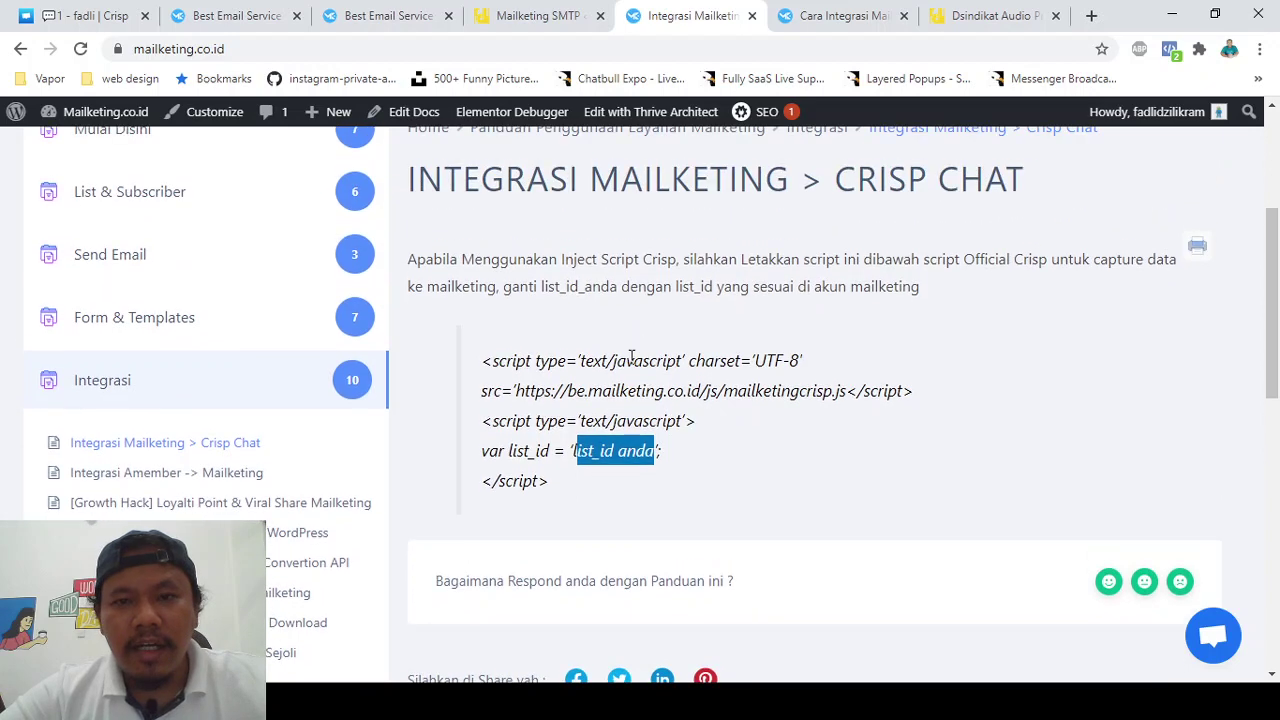
{"action": "scroll", "coordinate": [595, 320], "scroll_direction": "up", "scroll_amount": 1}
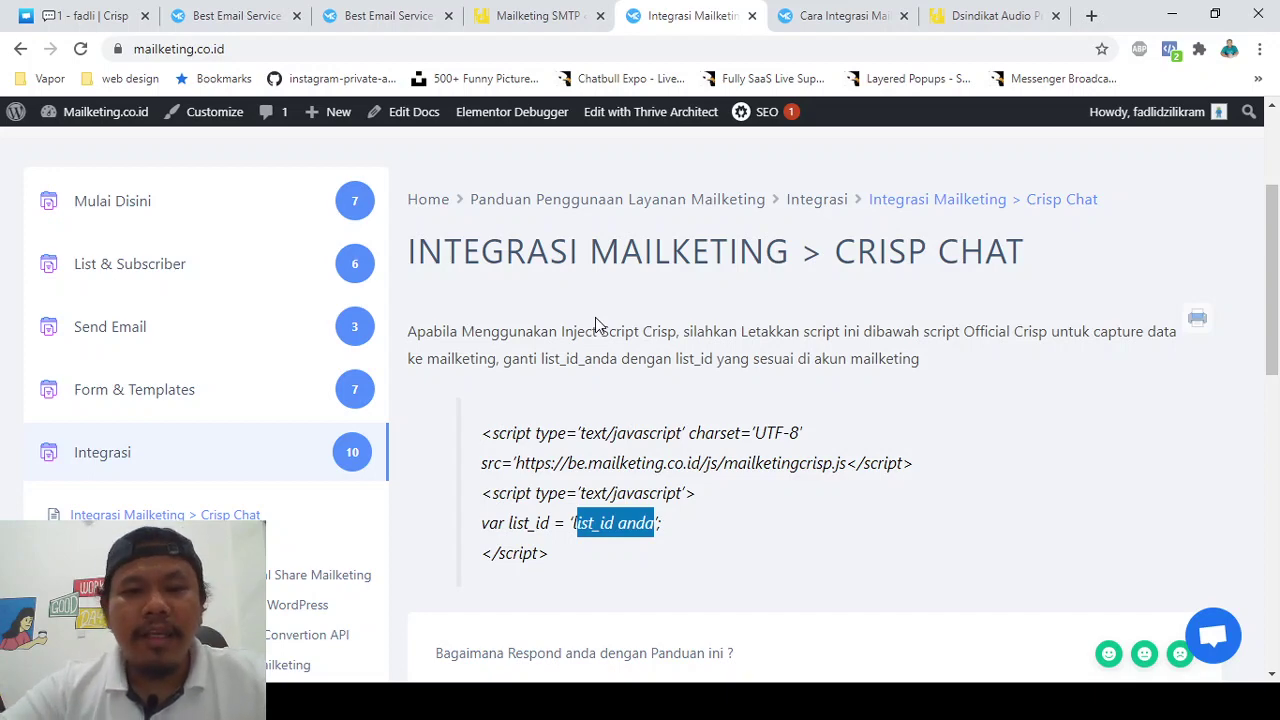
{"action": "scroll", "coordinate": [595, 317], "scroll_direction": "down", "scroll_amount": 1}
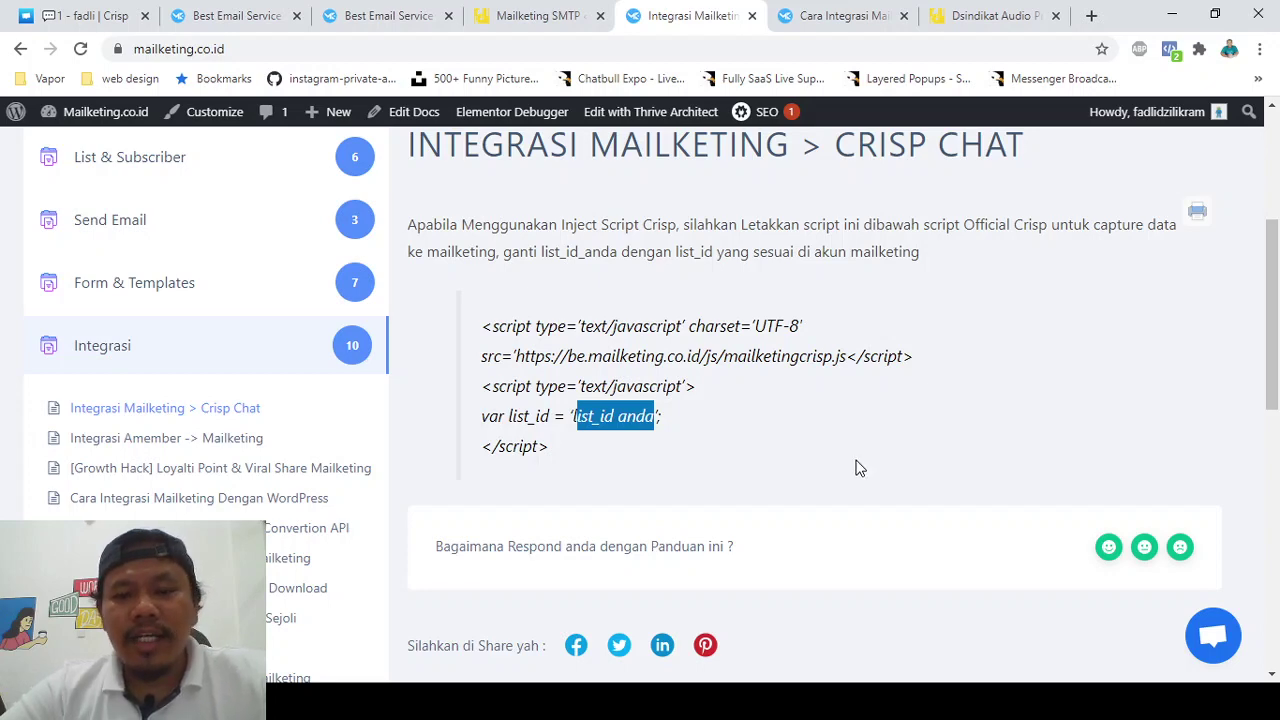
{"action": "scroll", "coordinate": [799, 375], "scroll_direction": "up", "scroll_amount": 1}
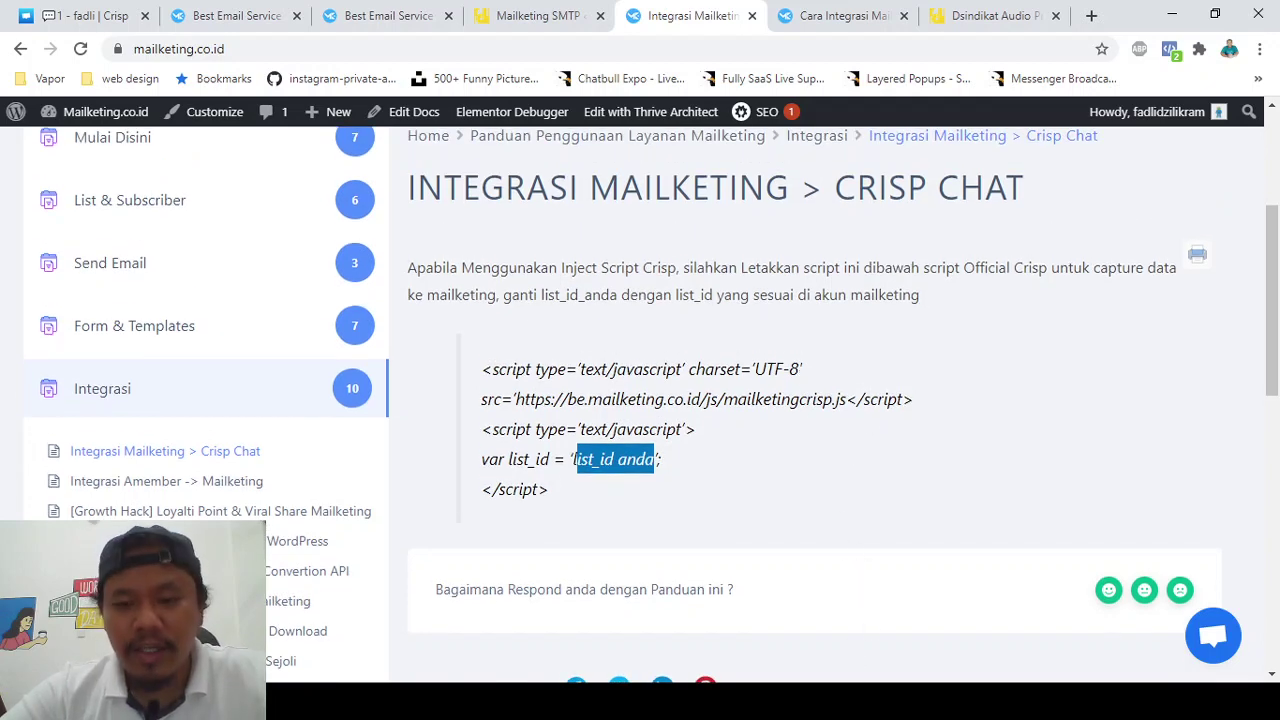
{"action": "left_click", "coordinate": [1072, 702]}
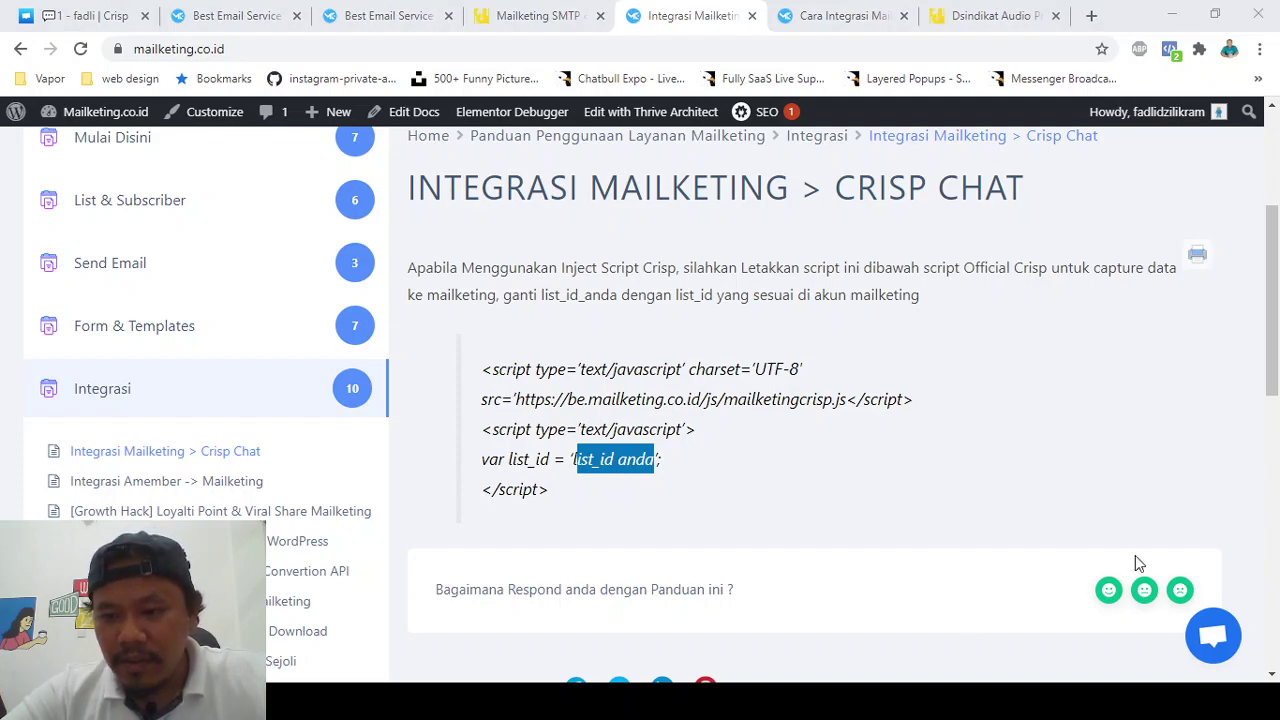